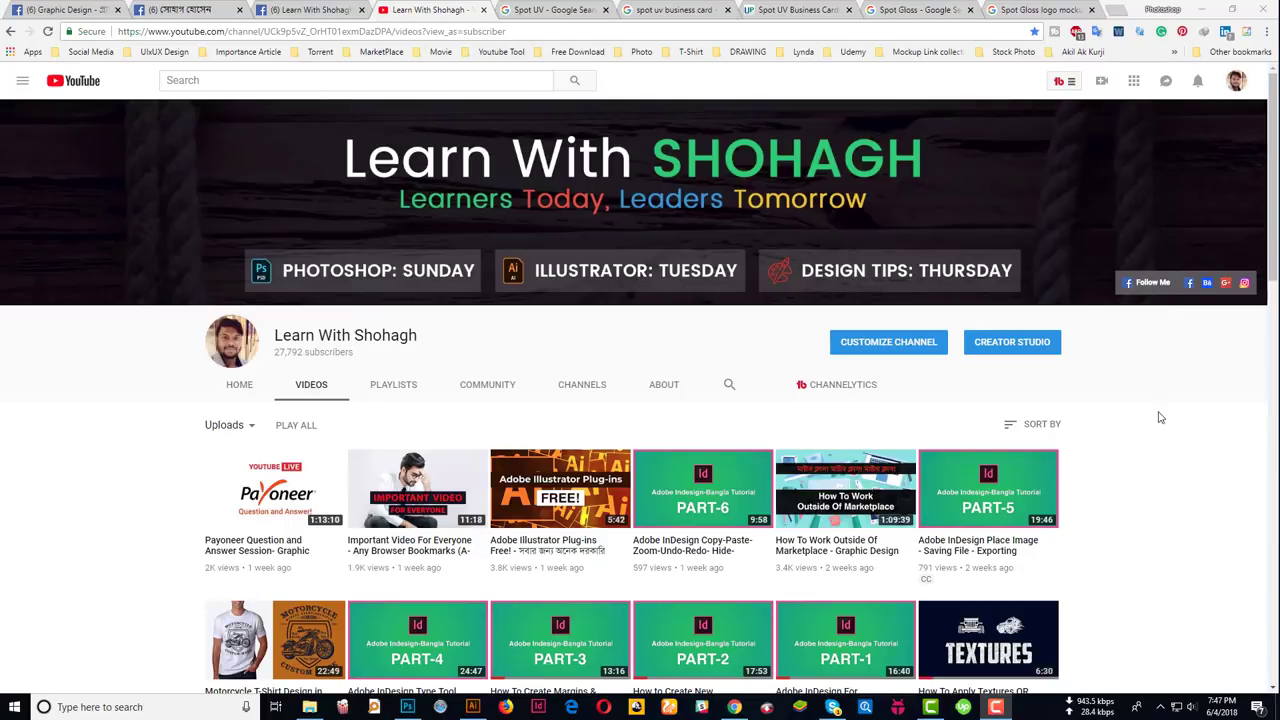
Switch to the 'Spot UV - Google Search' image results in the browser
click(553, 12)
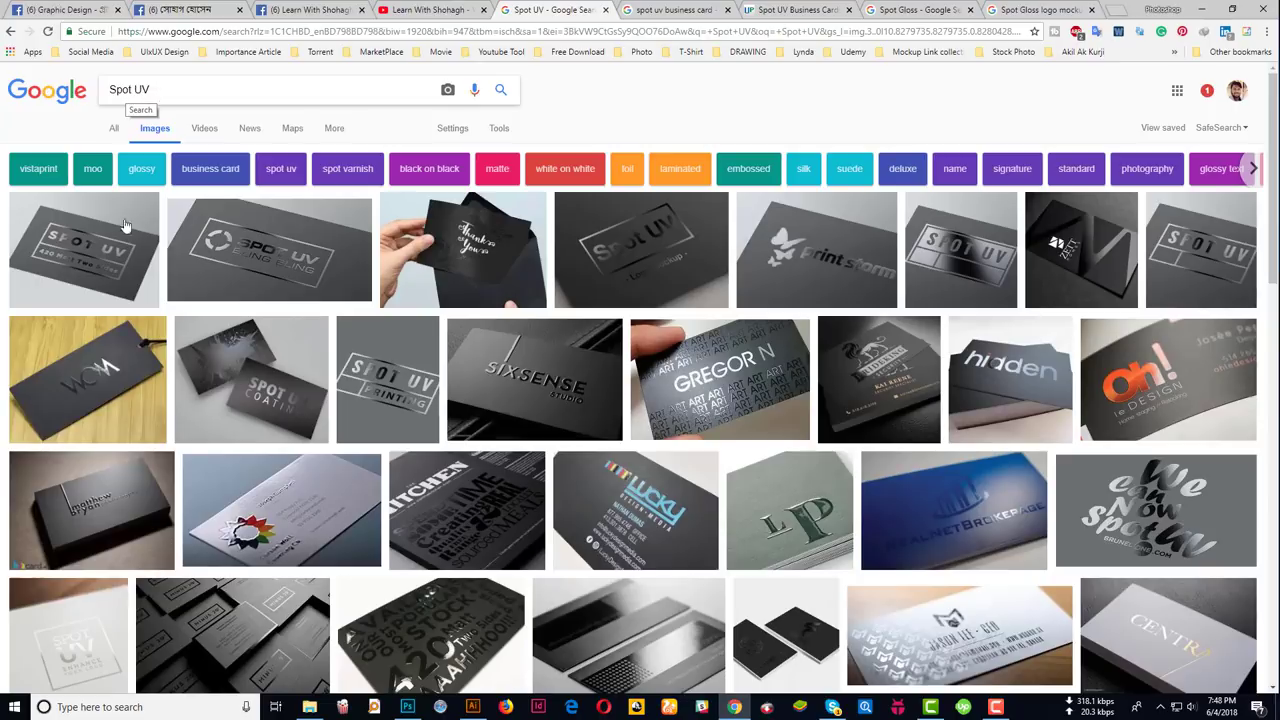
Browse the Spot UV card examples, then bring the SANUS logo document in Photoshop back up
scroll(757, 274, down, 2)
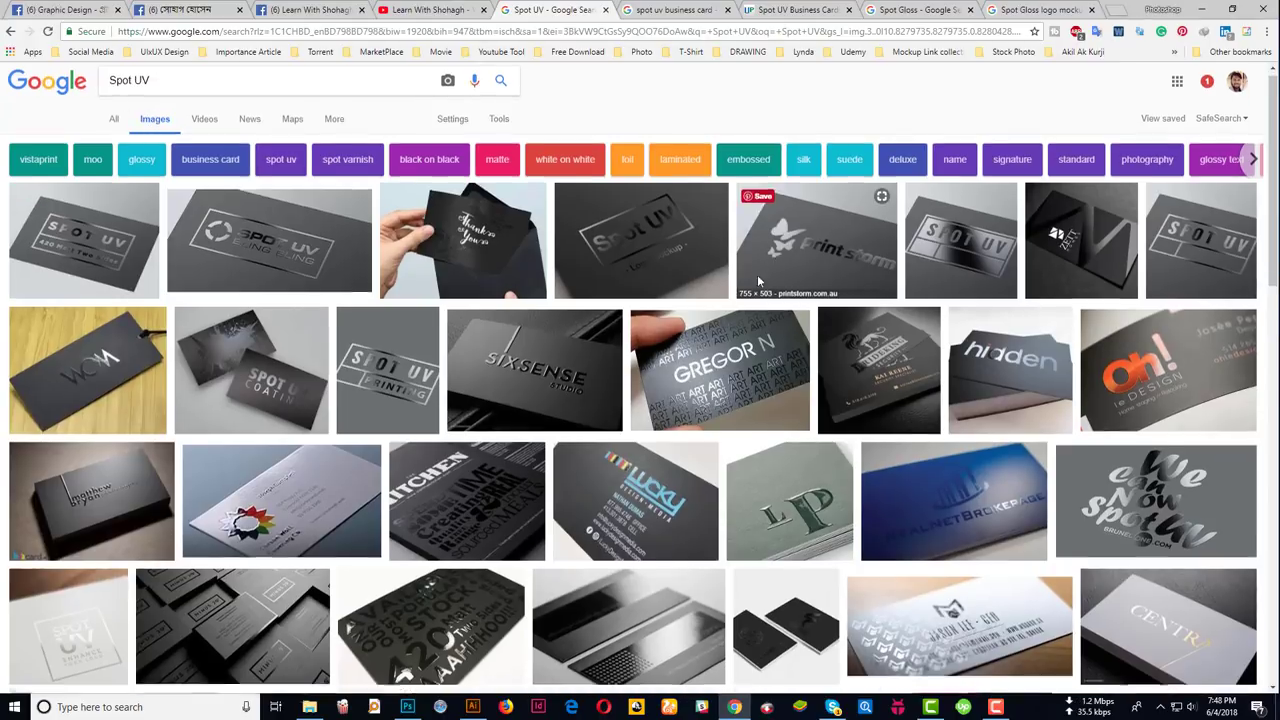
scroll(560, 268, up, 1)
scroll(560, 268, up, 2)
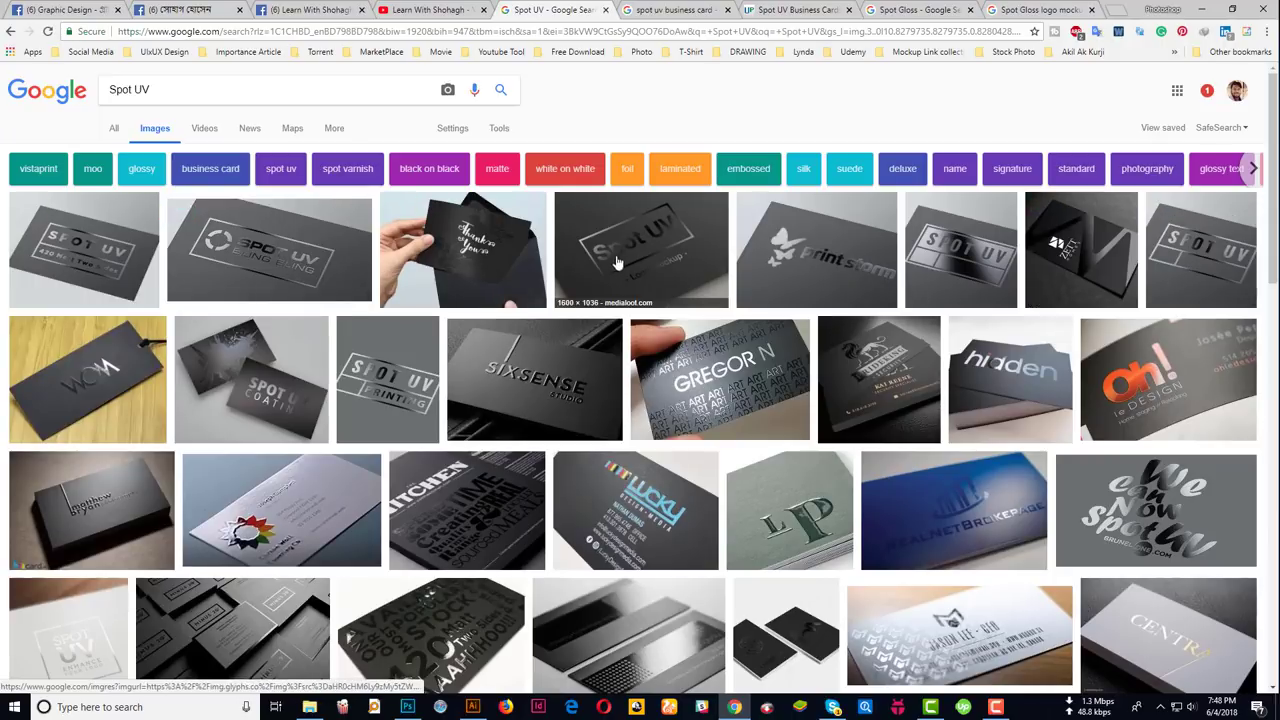
mouse_move(88, 370)
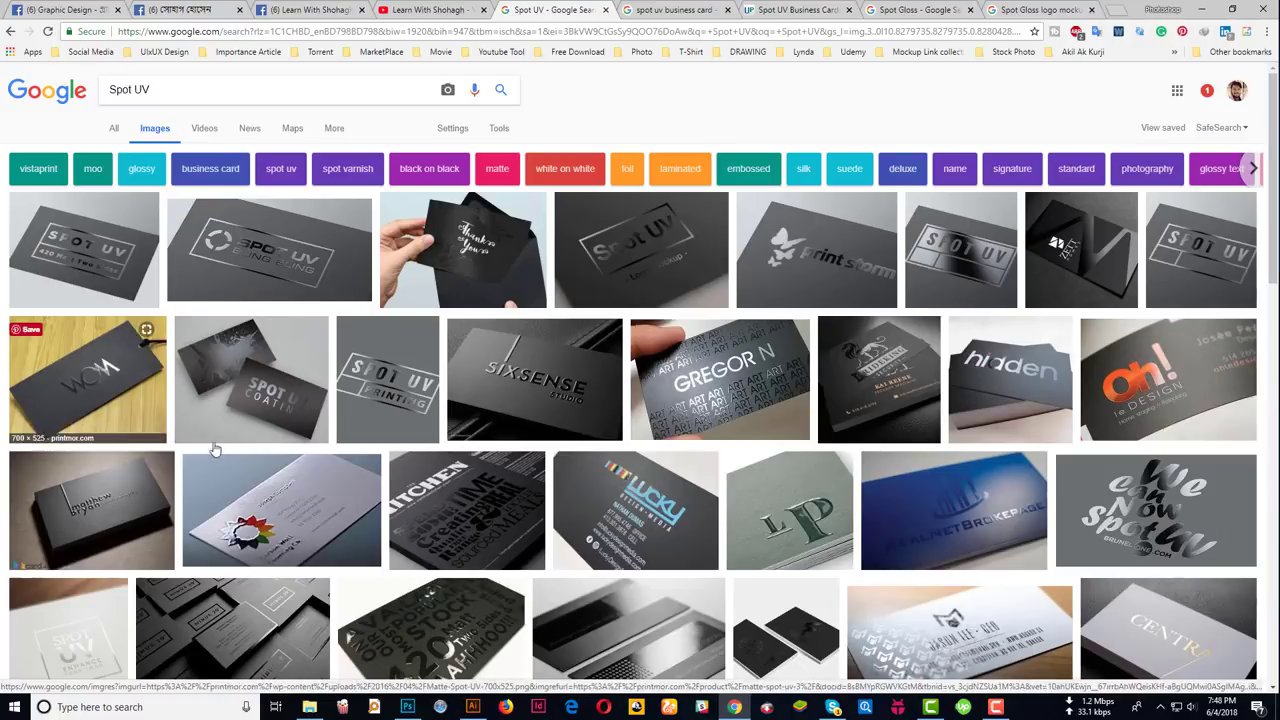
click(406, 707)
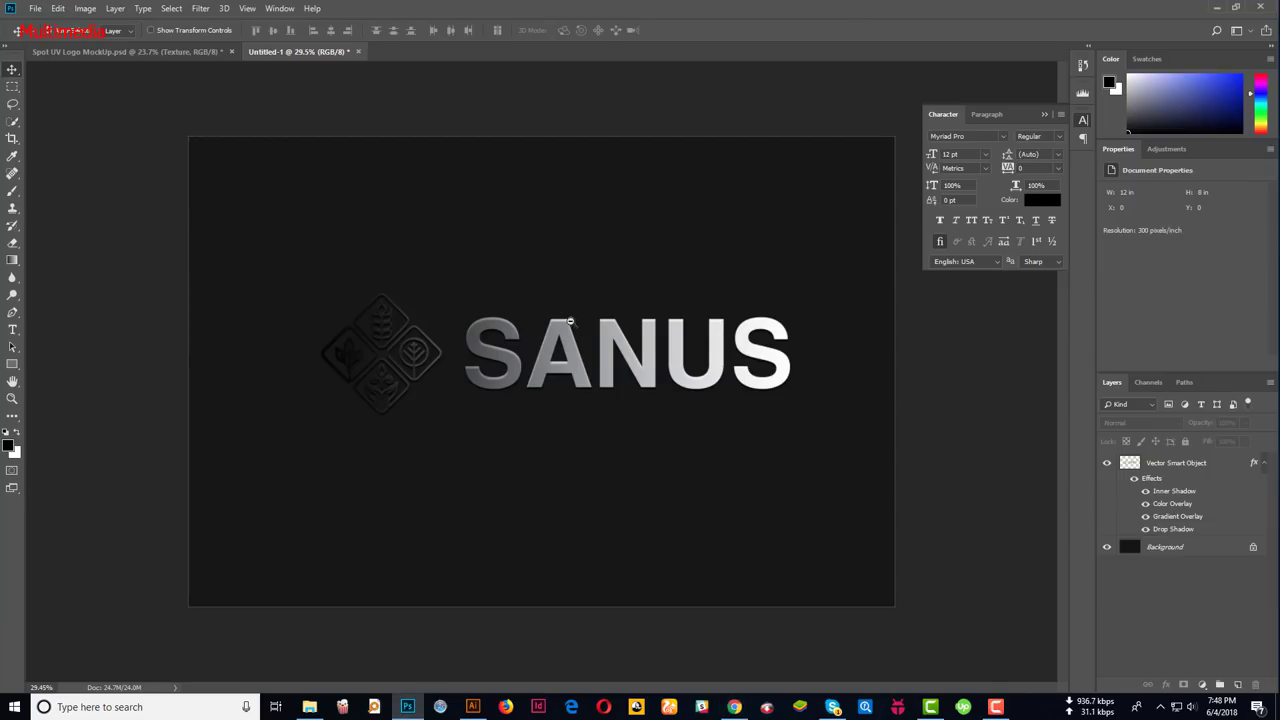
Zoom and pan across the metallic SAN letters, then return to the Spot UV image results
scroll(529, 437, up, 5)
scroll(670, 397, up, 5)
scroll(670, 397, down, 5)
scroll(643, 371, up, 1)
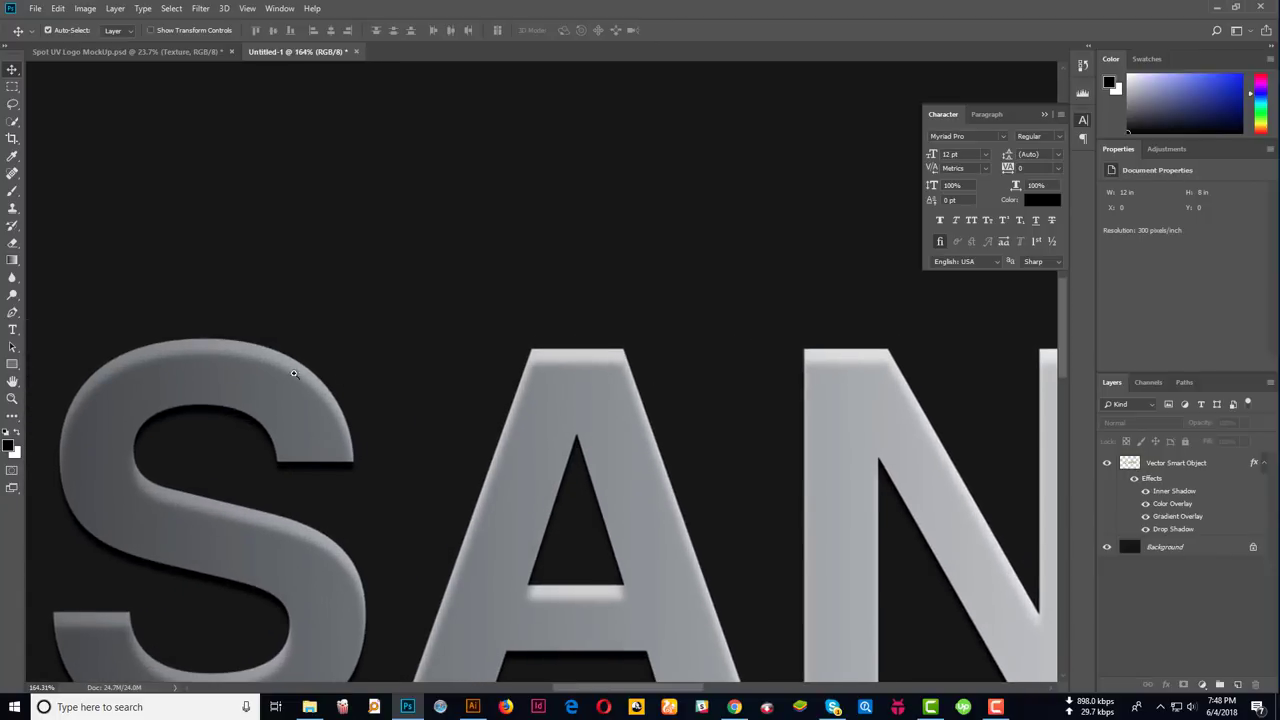
drag(290, 360, 484, 210)
scroll(177, 354, down, 2)
scroll(177, 354, up, 1)
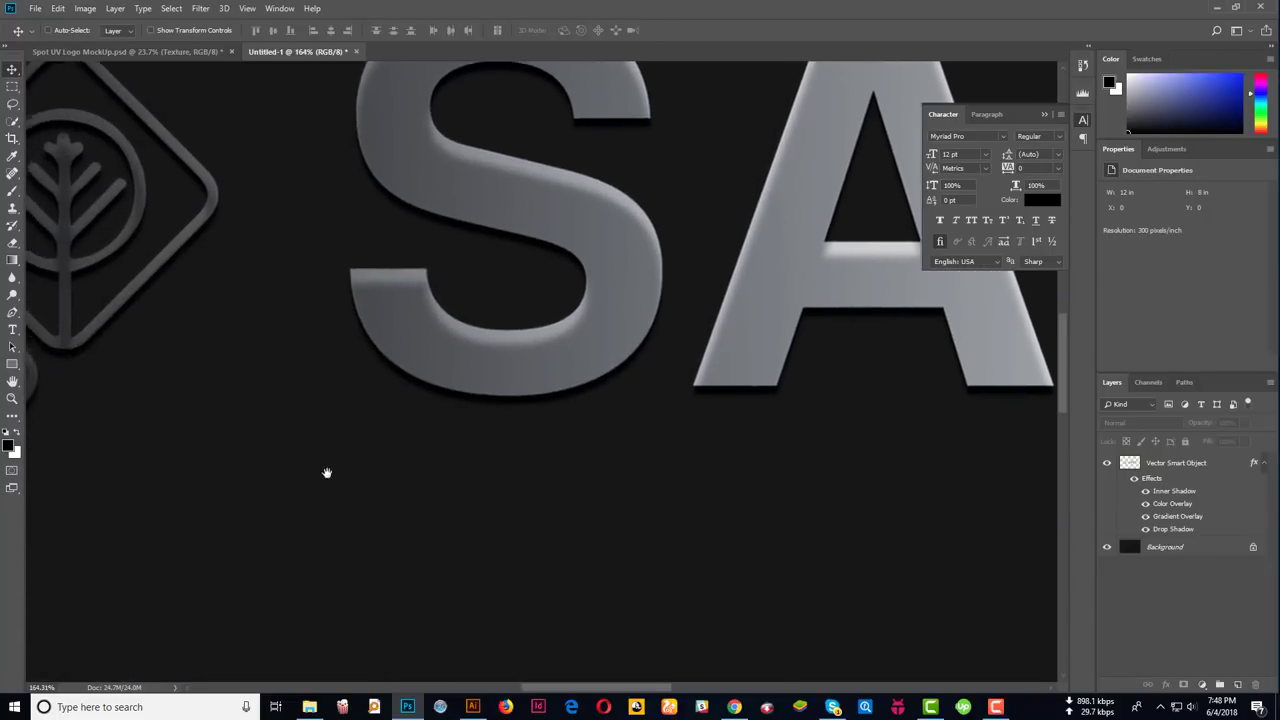
scroll(329, 471, down, 2)
scroll(275, 330, down, 3)
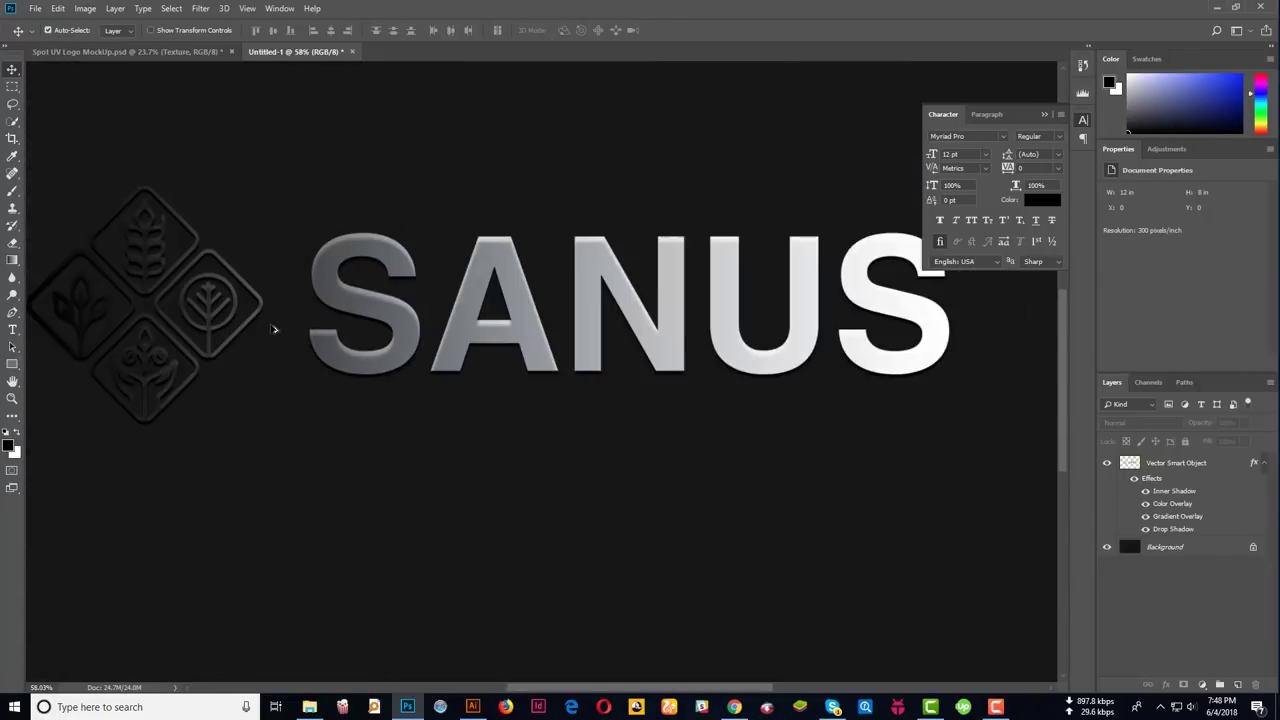
scroll(853, 278, up, 2)
scroll(853, 278, up, 1)
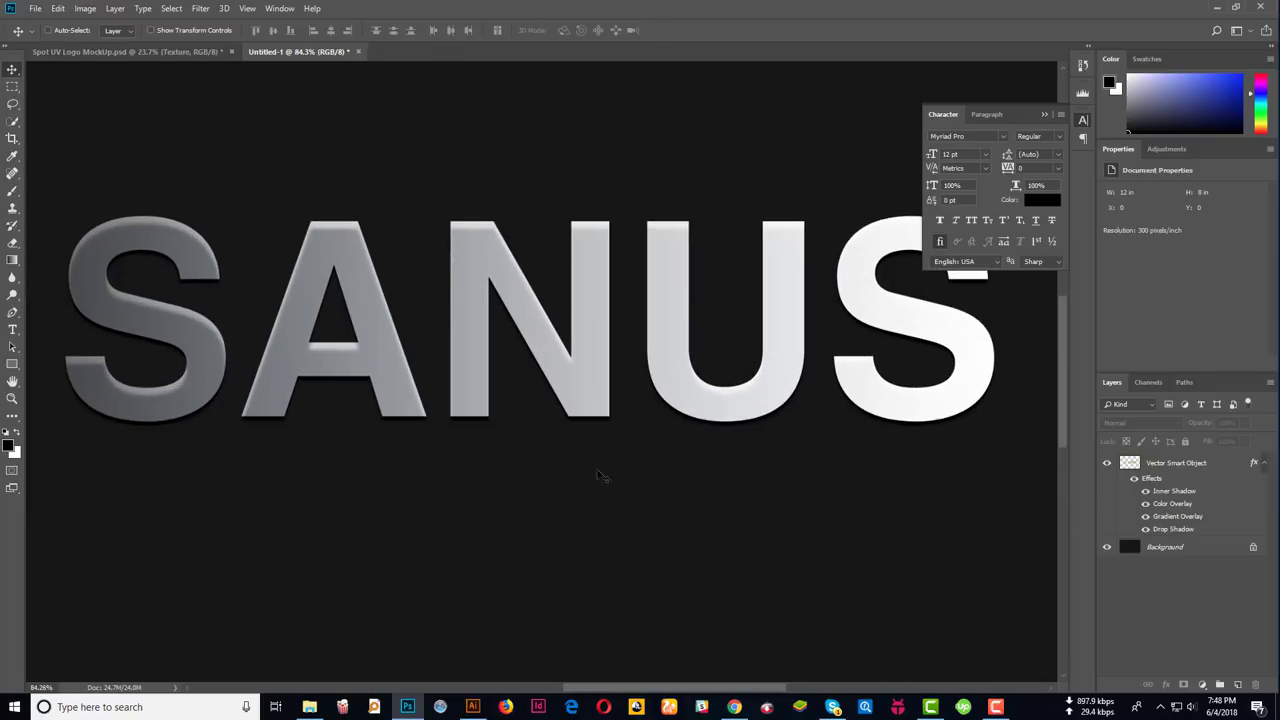
click(733, 707)
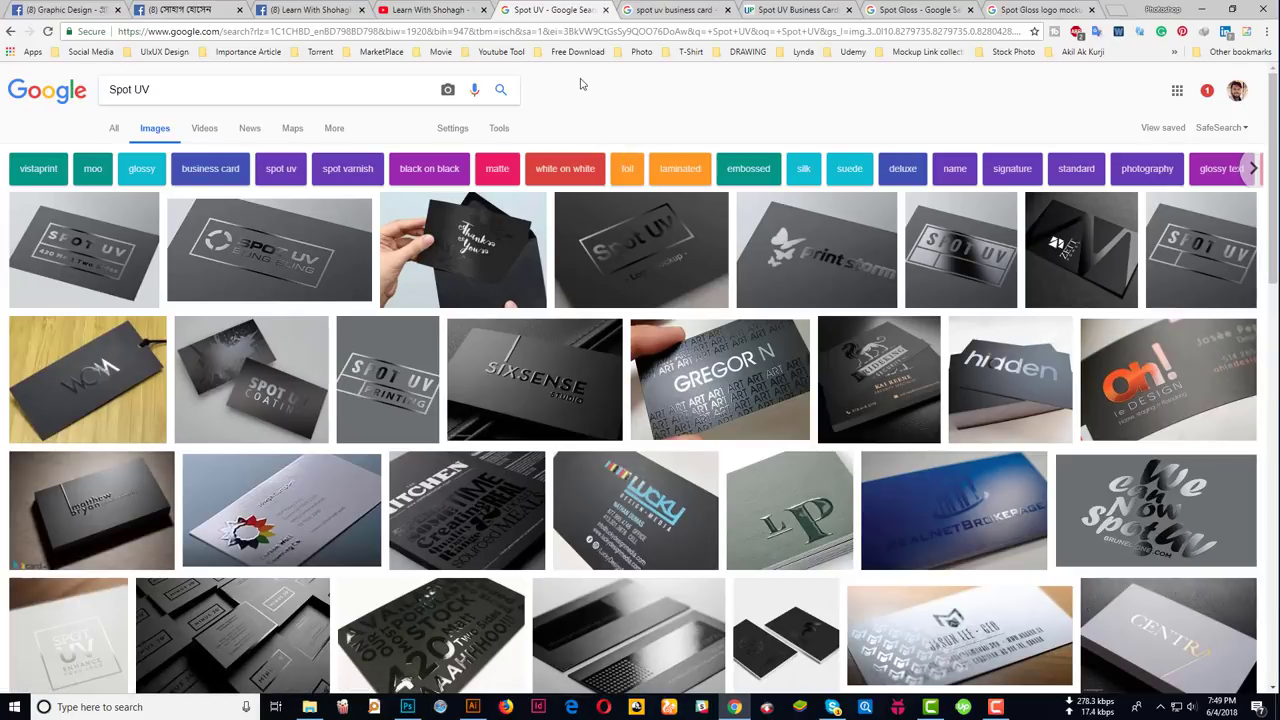
Switch to the Spot Gloss image results and scroll through them
click(887, 15)
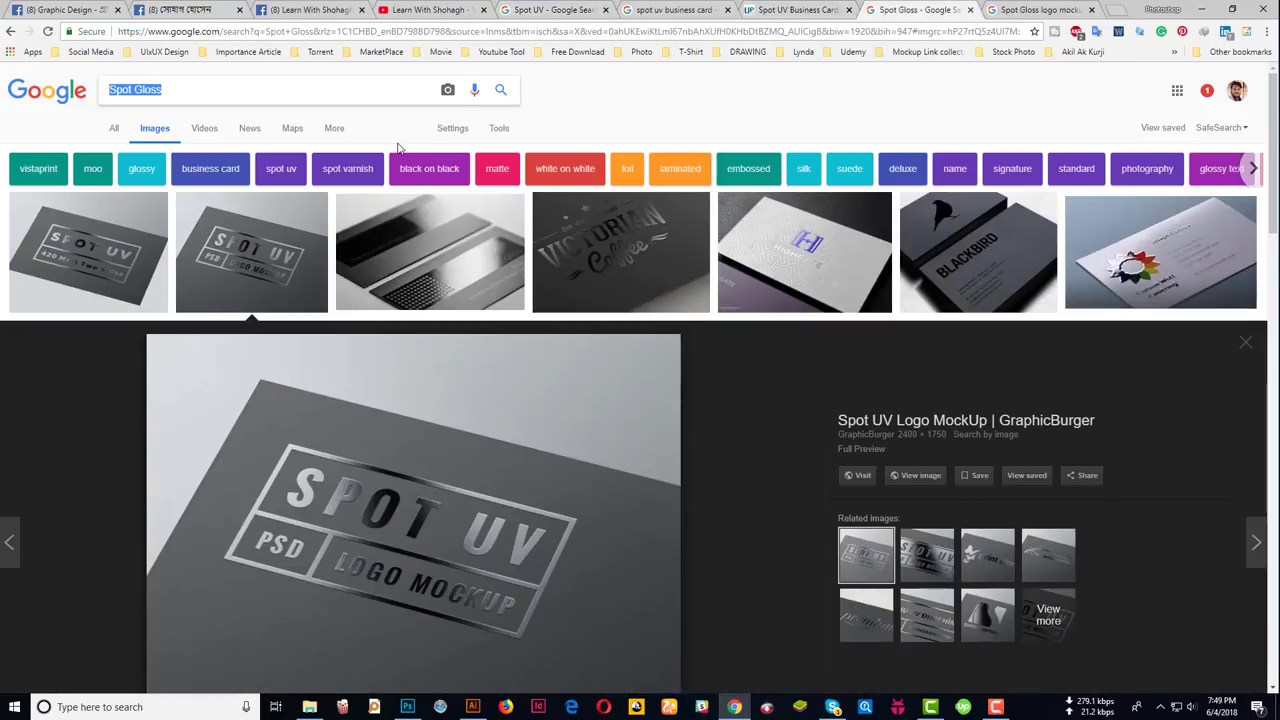
click(189, 89)
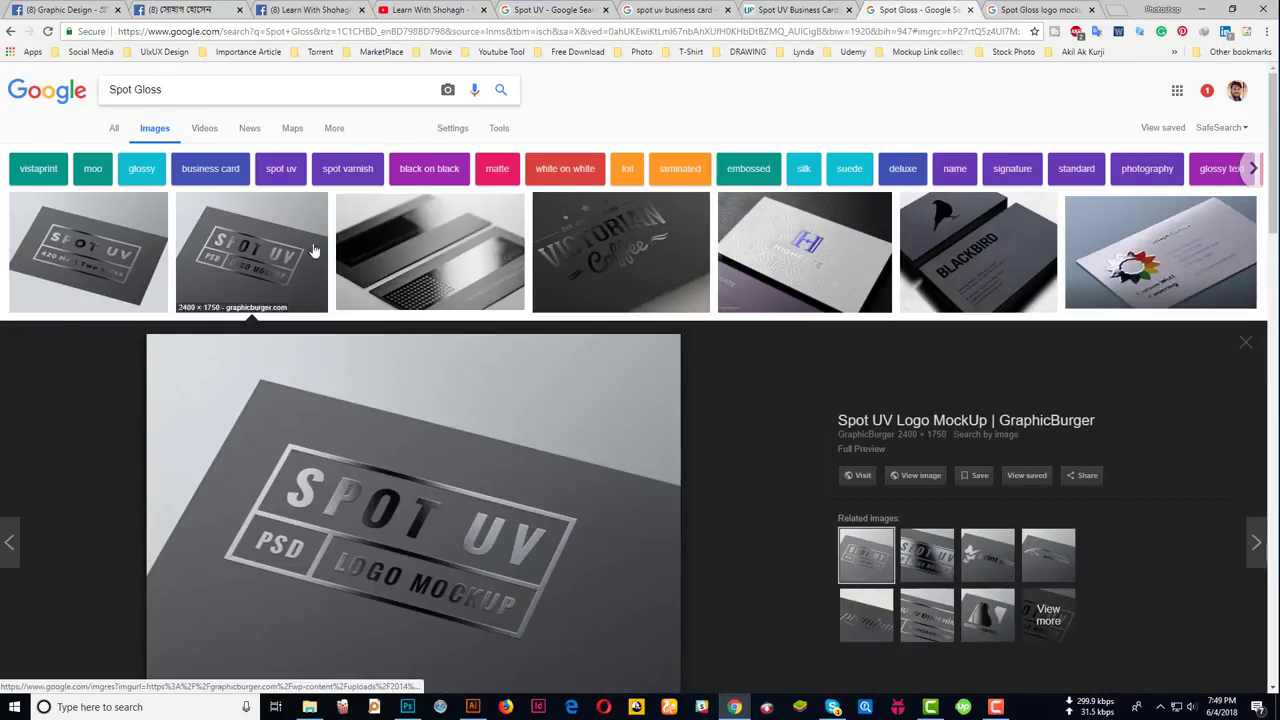
scroll(486, 240, down, 3)
scroll(486, 240, down, 1)
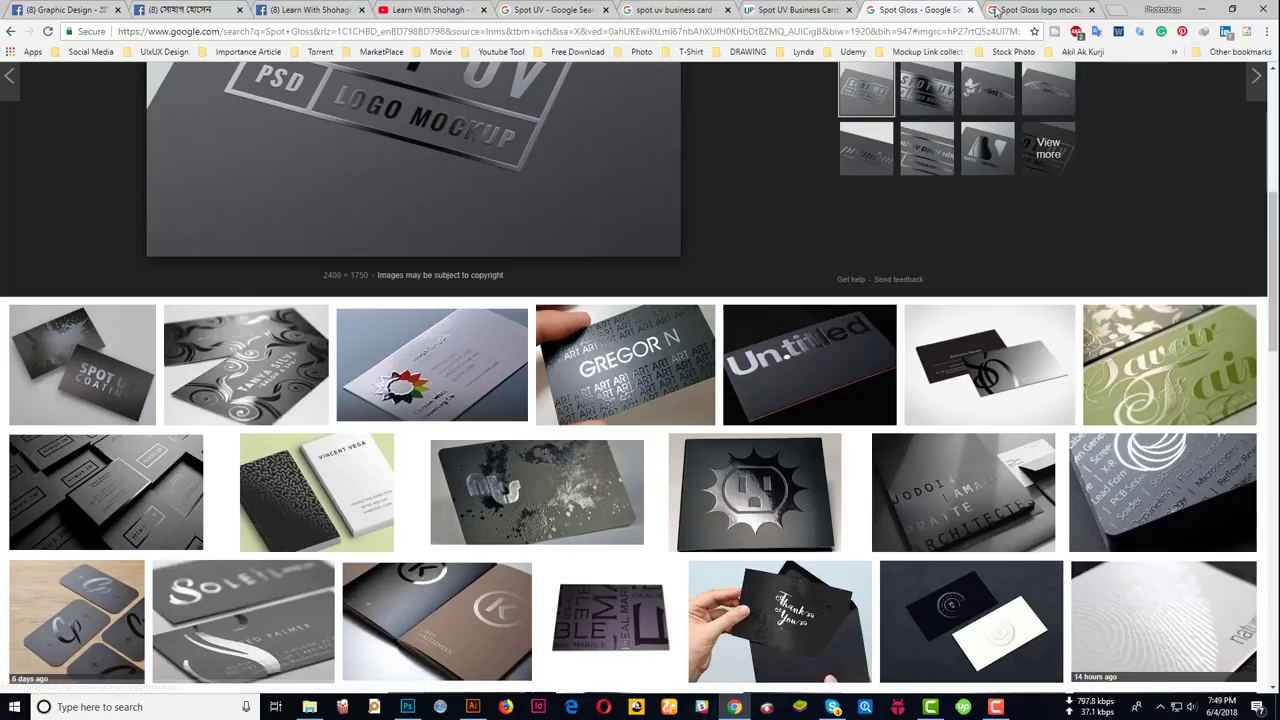
Review the Spot Gloss logo mockup and spot uv business card results, then return to Photoshop
click(993, 10)
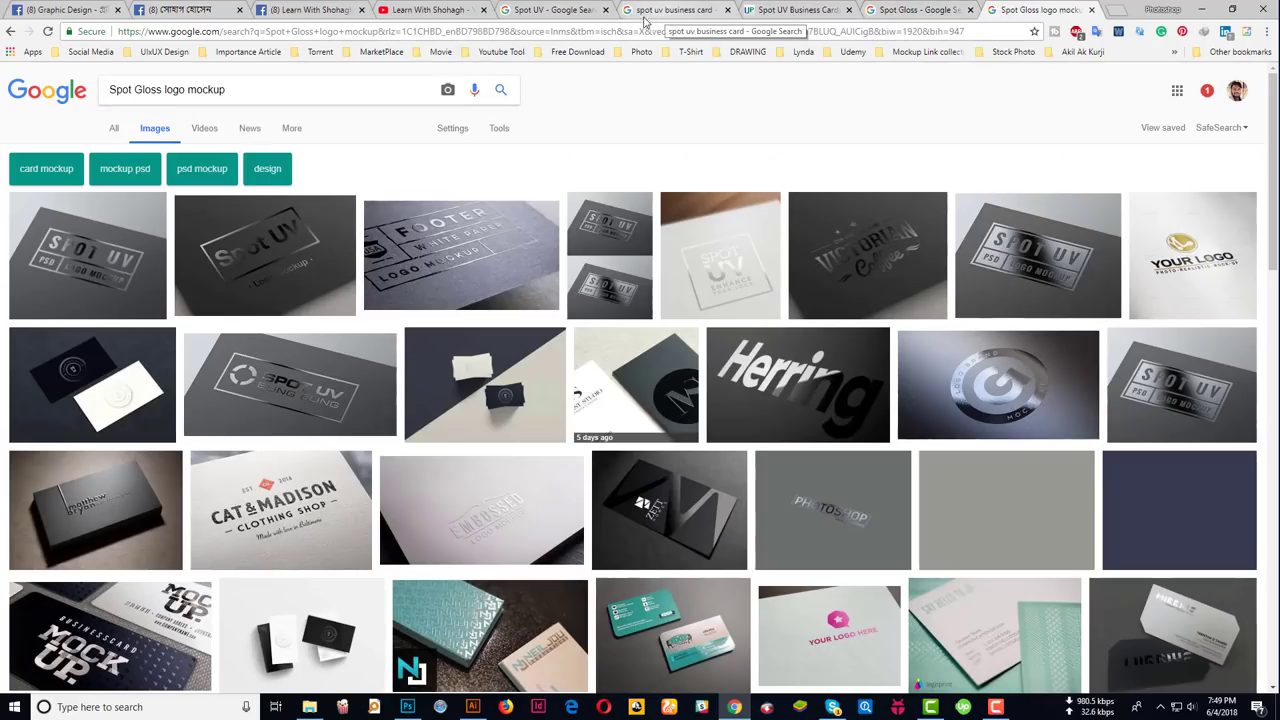
mouse_move(720, 255)
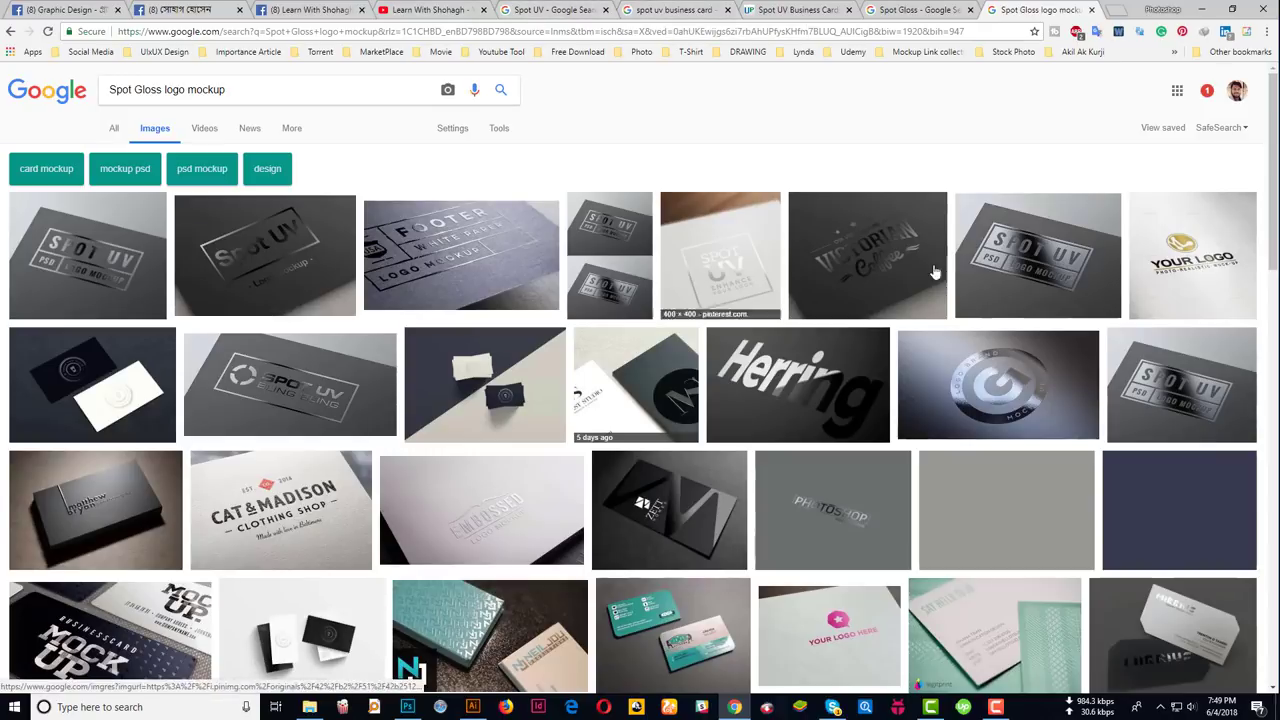
click(669, 12)
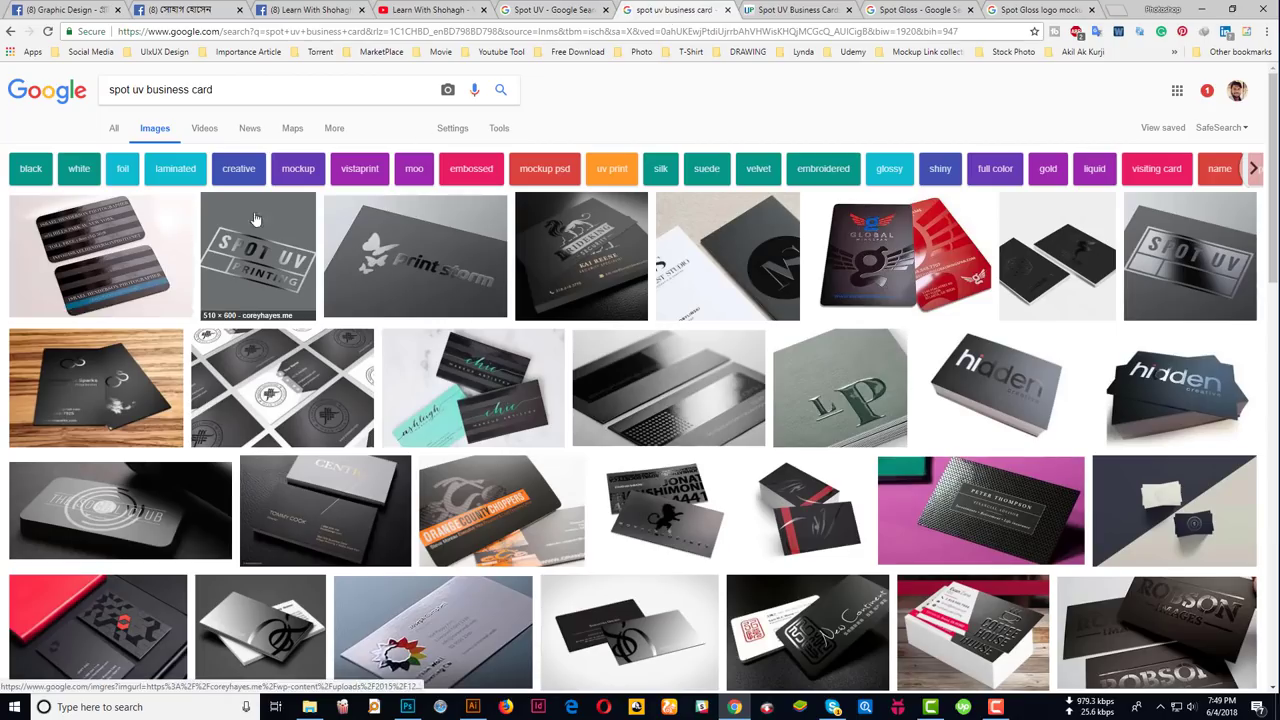
scroll(330, 430, down, 2)
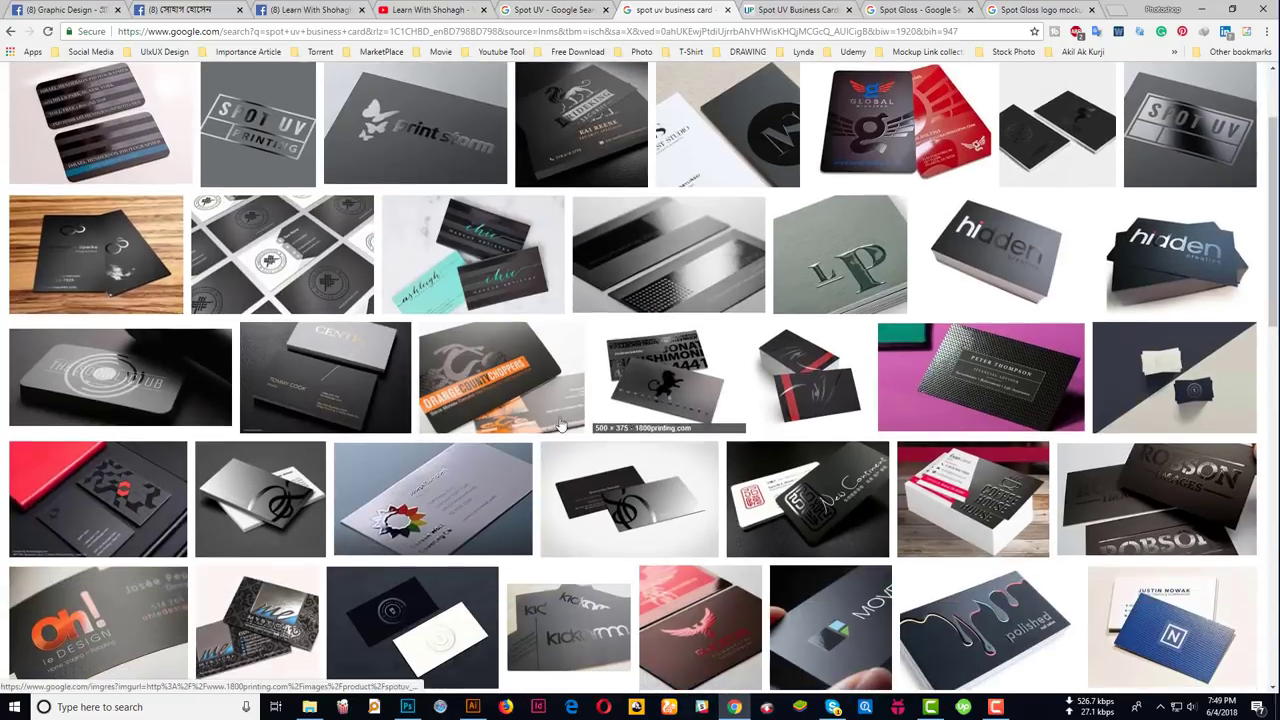
scroll(330, 430, down, 2)
scroll(330, 430, down, 2)
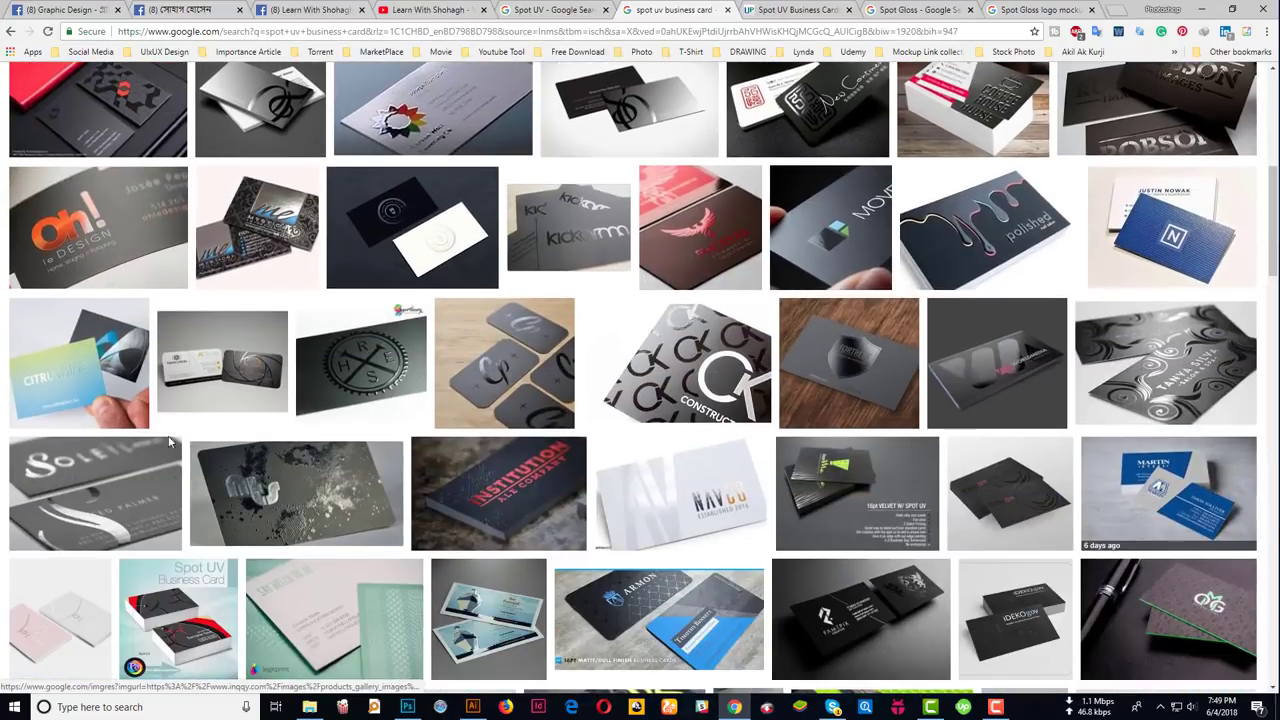
scroll(502, 393, up, 3)
scroll(497, 394, up, 2)
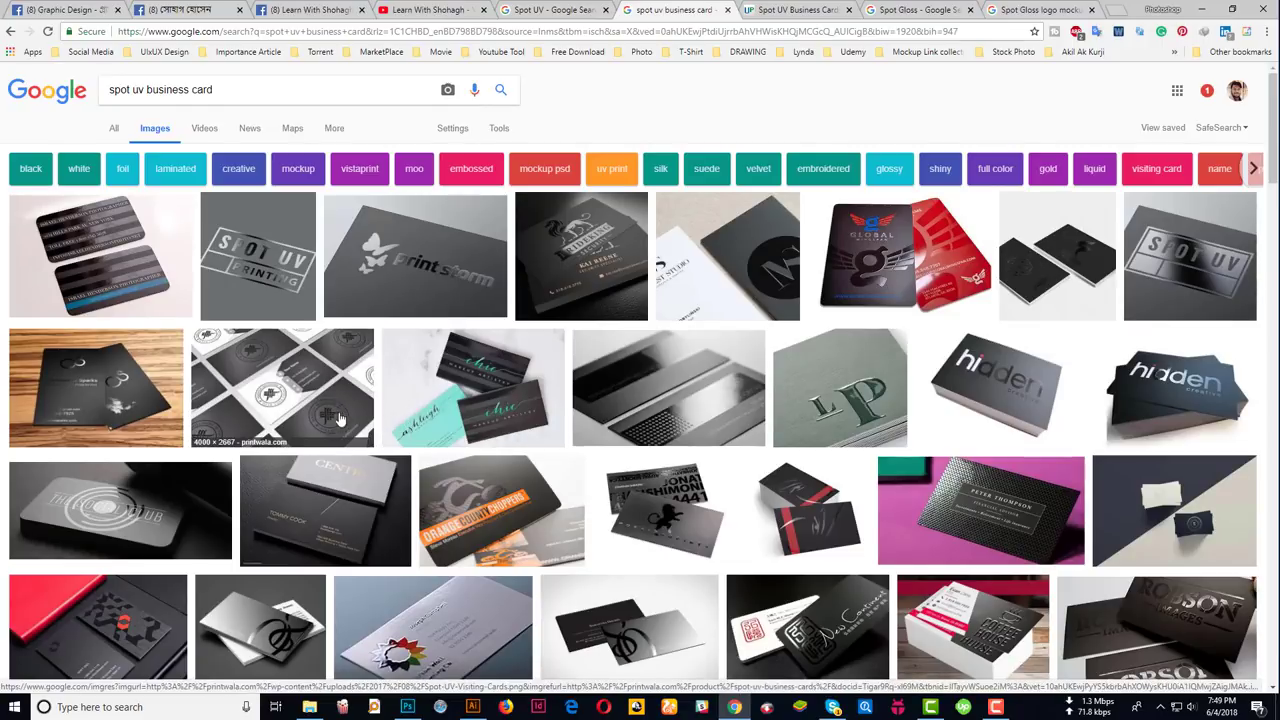
click(407, 707)
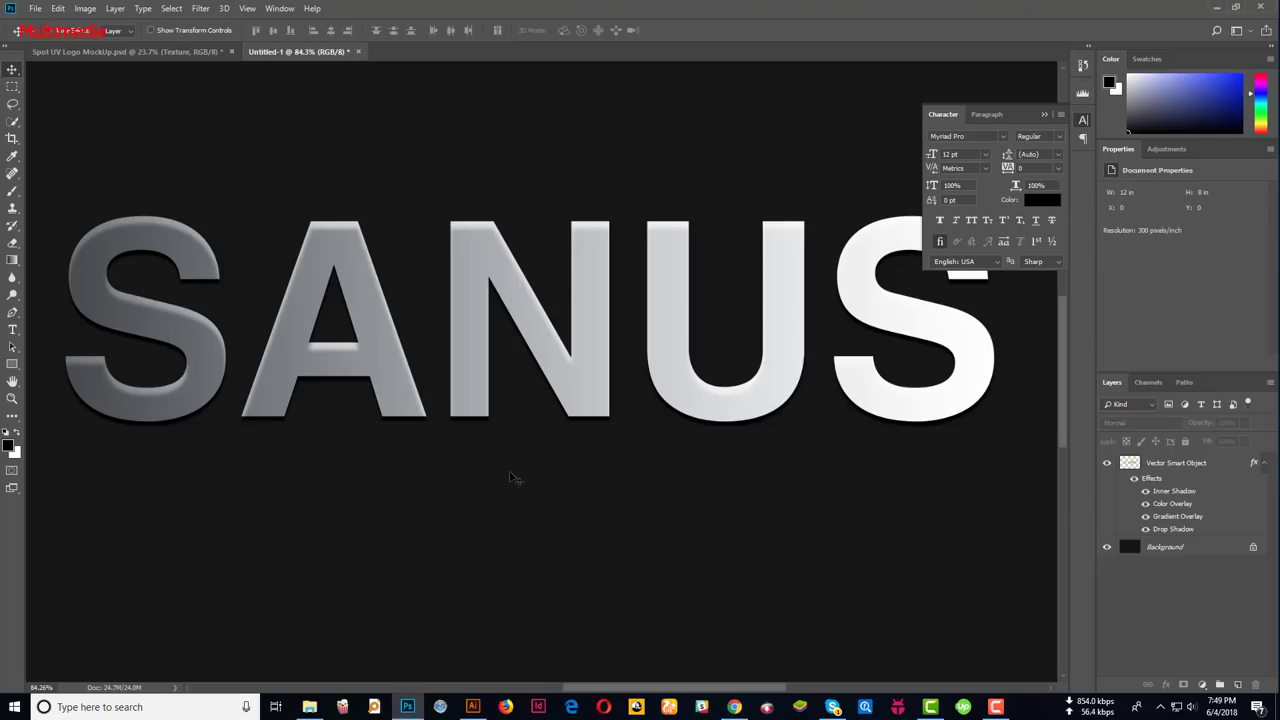
scroll(534, 466, down, 2)
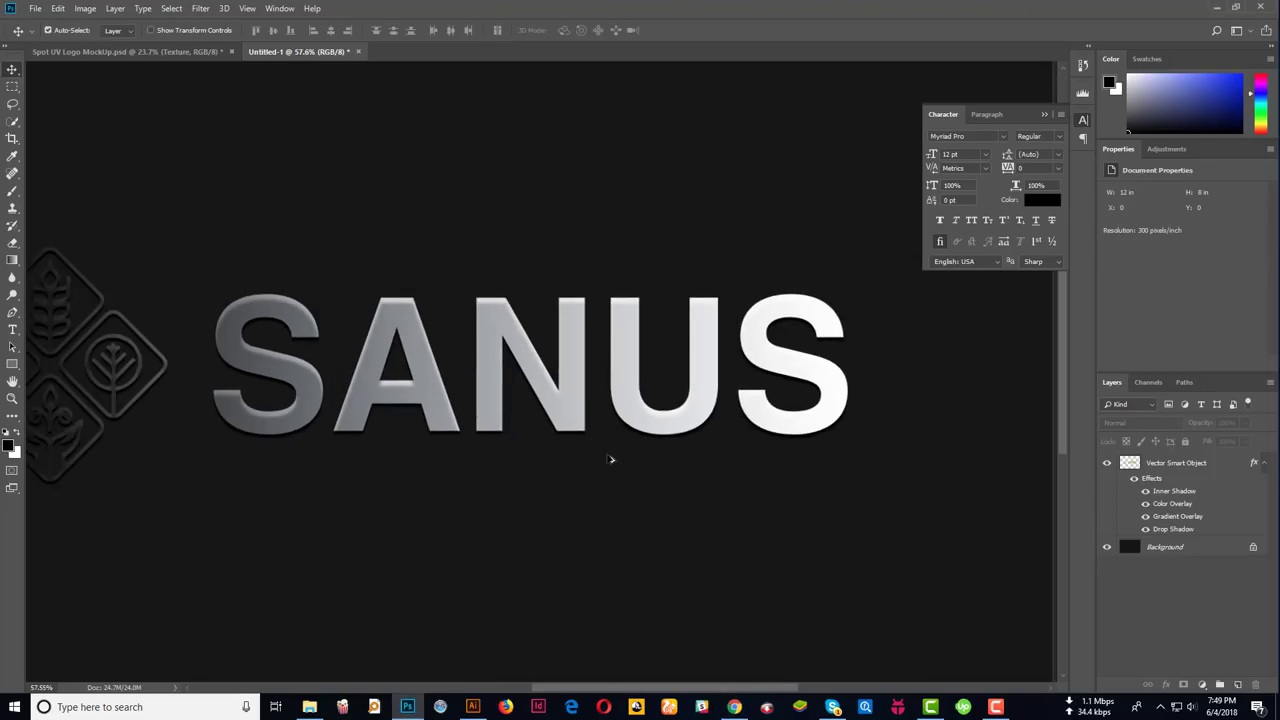
scroll(606, 457, down, 2)
scroll(250, 330, up, 1)
mouse_move(243, 337)
mouse_down()
mouse_move(434, 337)
mouse_move(329, 355)
mouse_up()
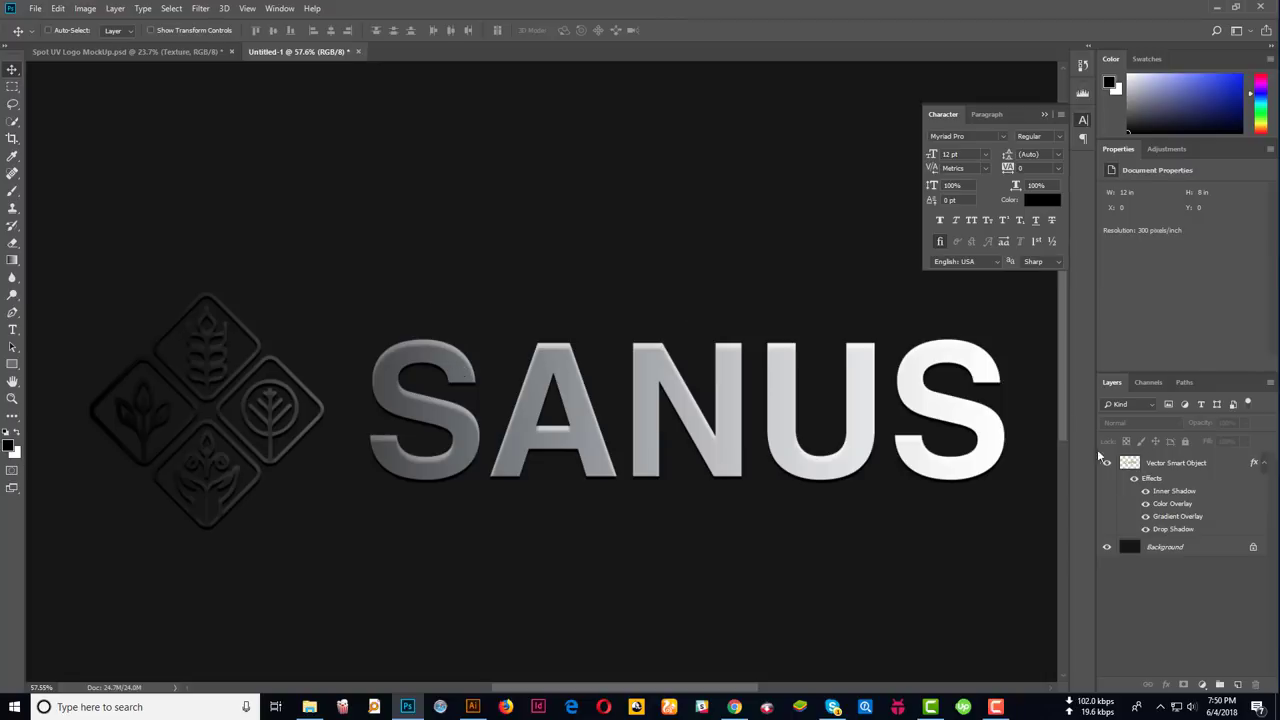
Delete the metallic SANUS logo layer, leaving only the Background
click(1169, 465)
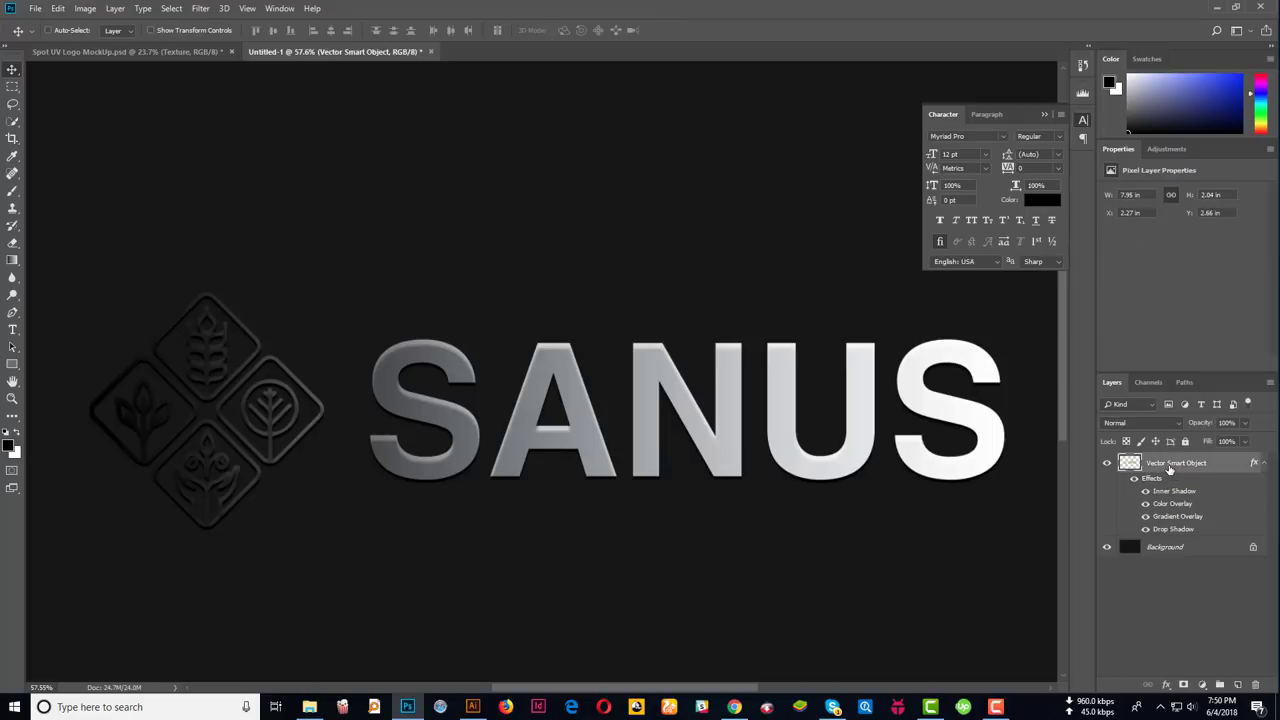
key(Delete)
scroll(688, 495, down, 2)
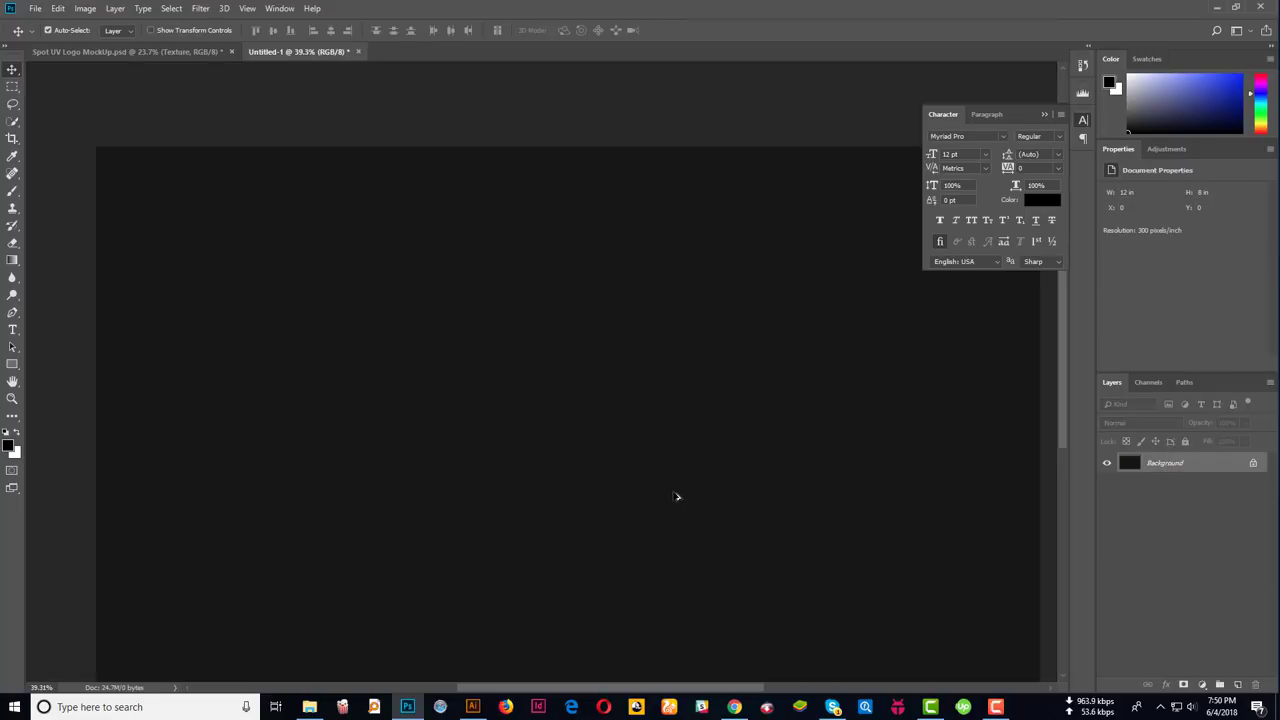
drag(677, 497, 594, 400)
scroll(672, 425, down, 1)
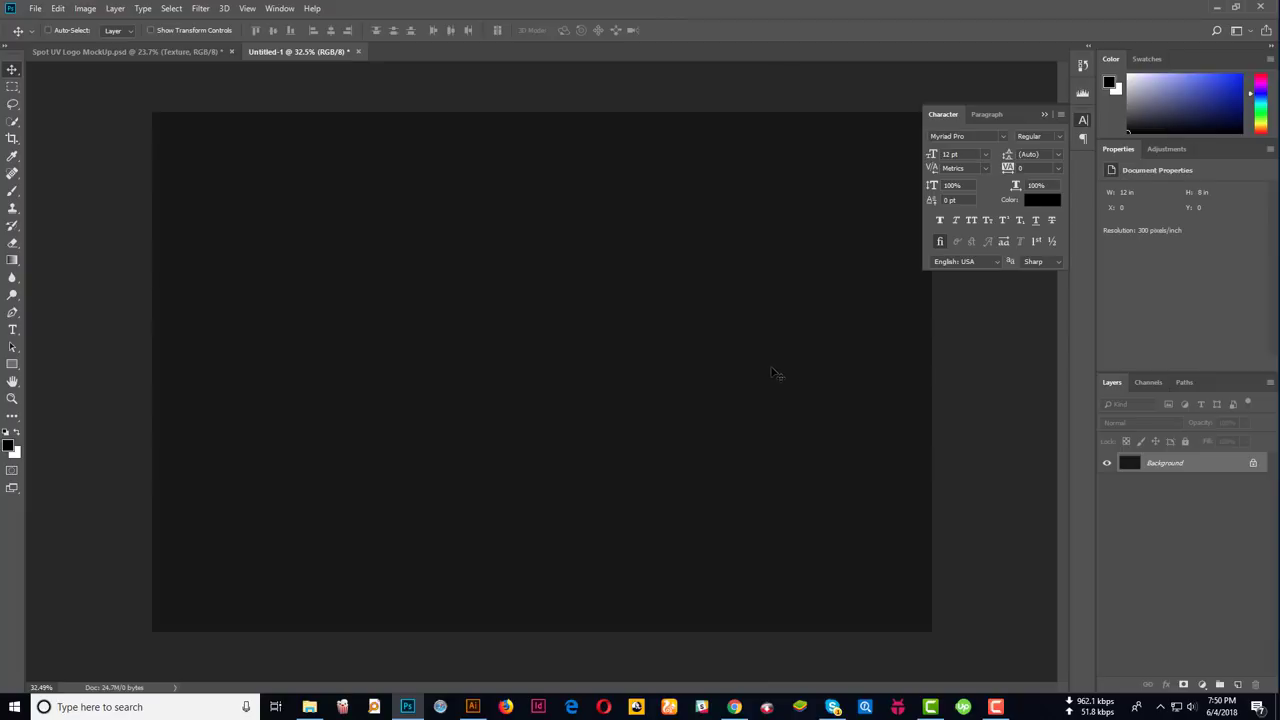
Fill the background with pure black #000000 as the foreground colour
click(9, 447)
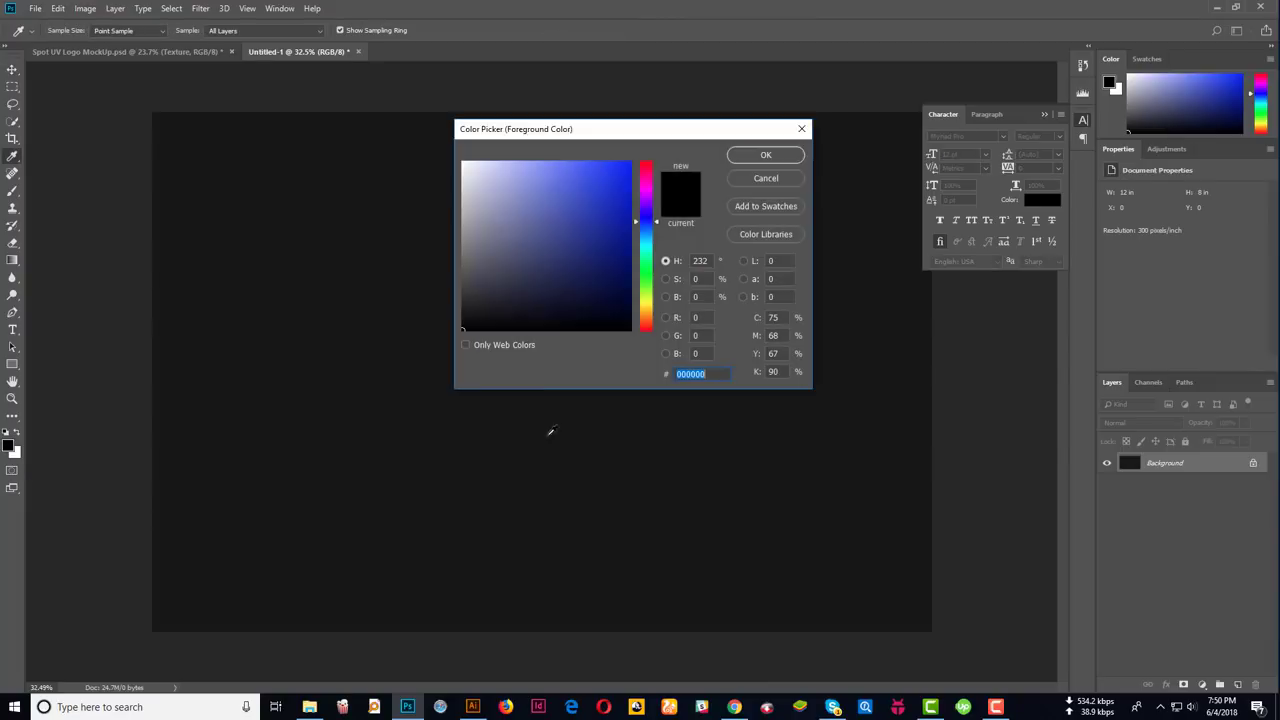
click(459, 319)
drag(459, 319, 451, 323)
click(766, 156)
key(alt+BackSpace)
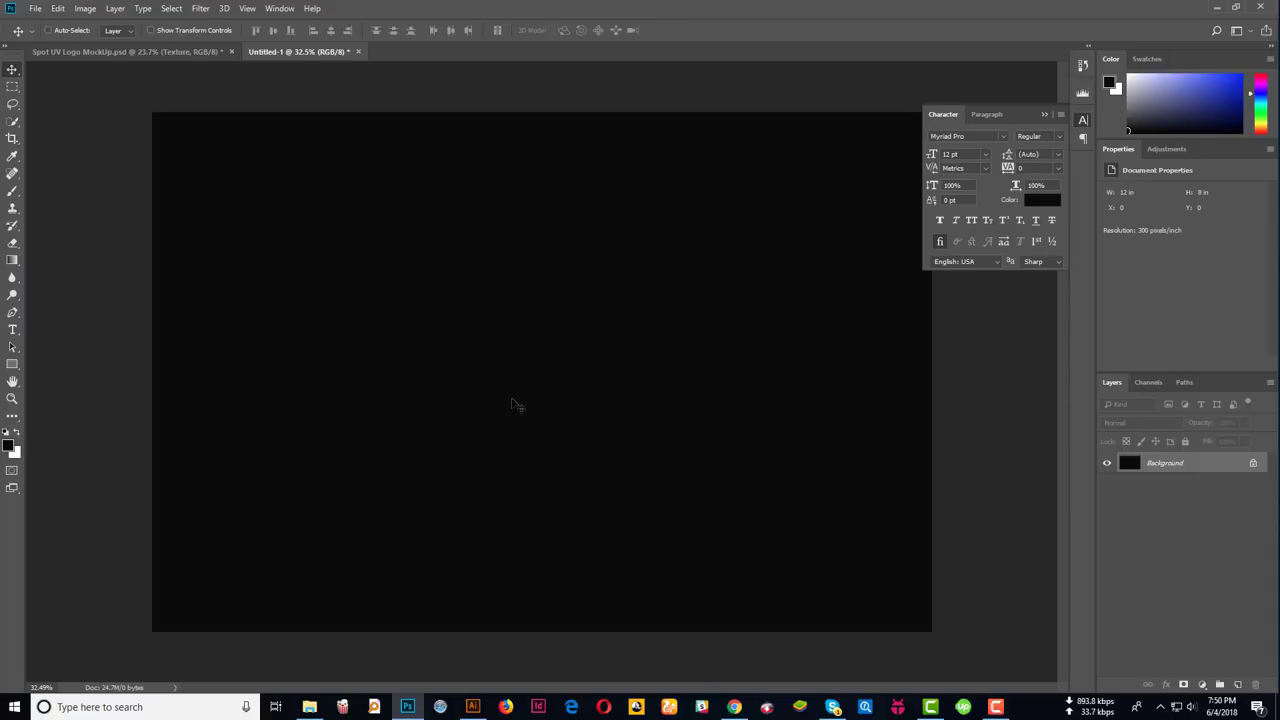
Select the whole original green SANUS logo in Illustrator and drag it toward the dark document
click(472, 707)
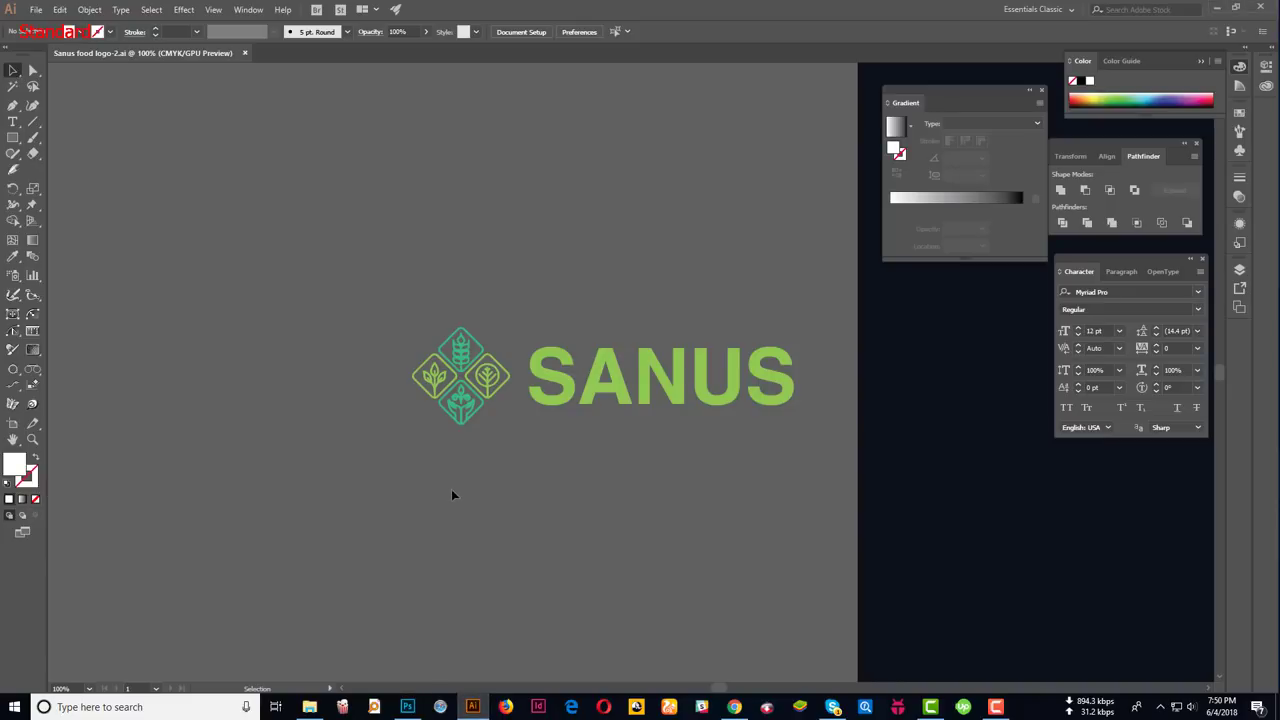
key(ctrl+a)
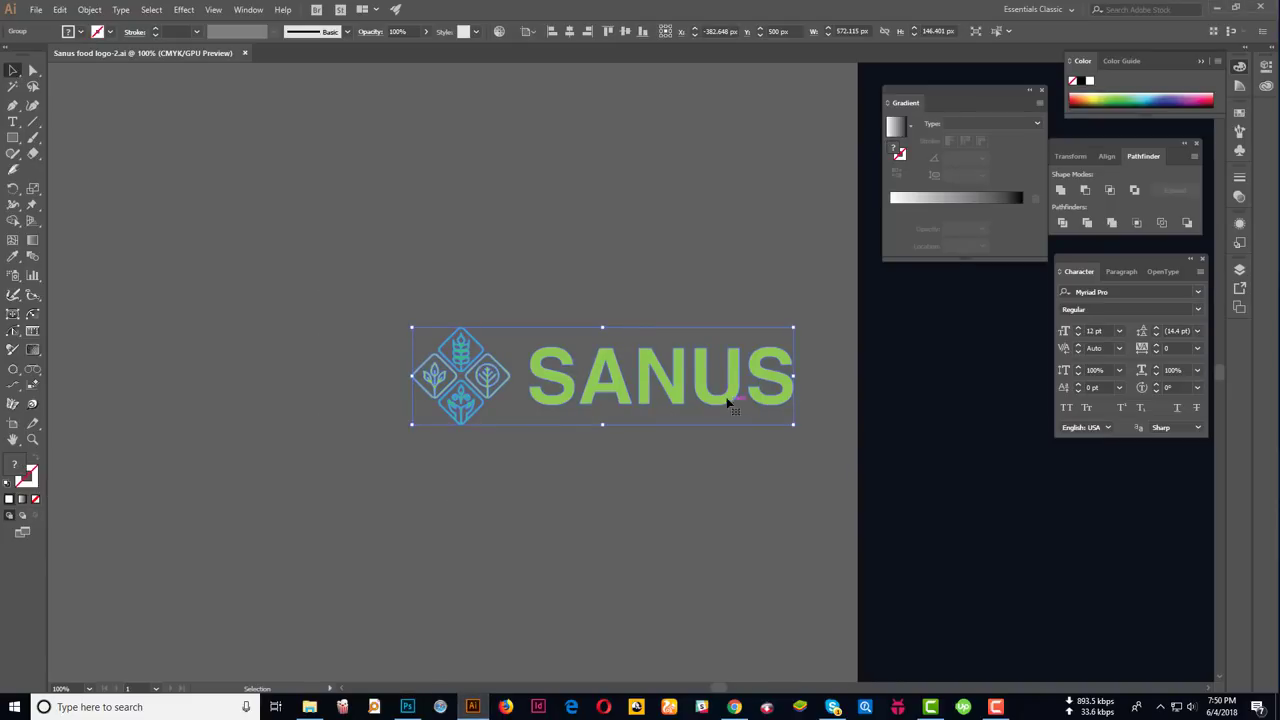
drag(703, 374, 409, 709)
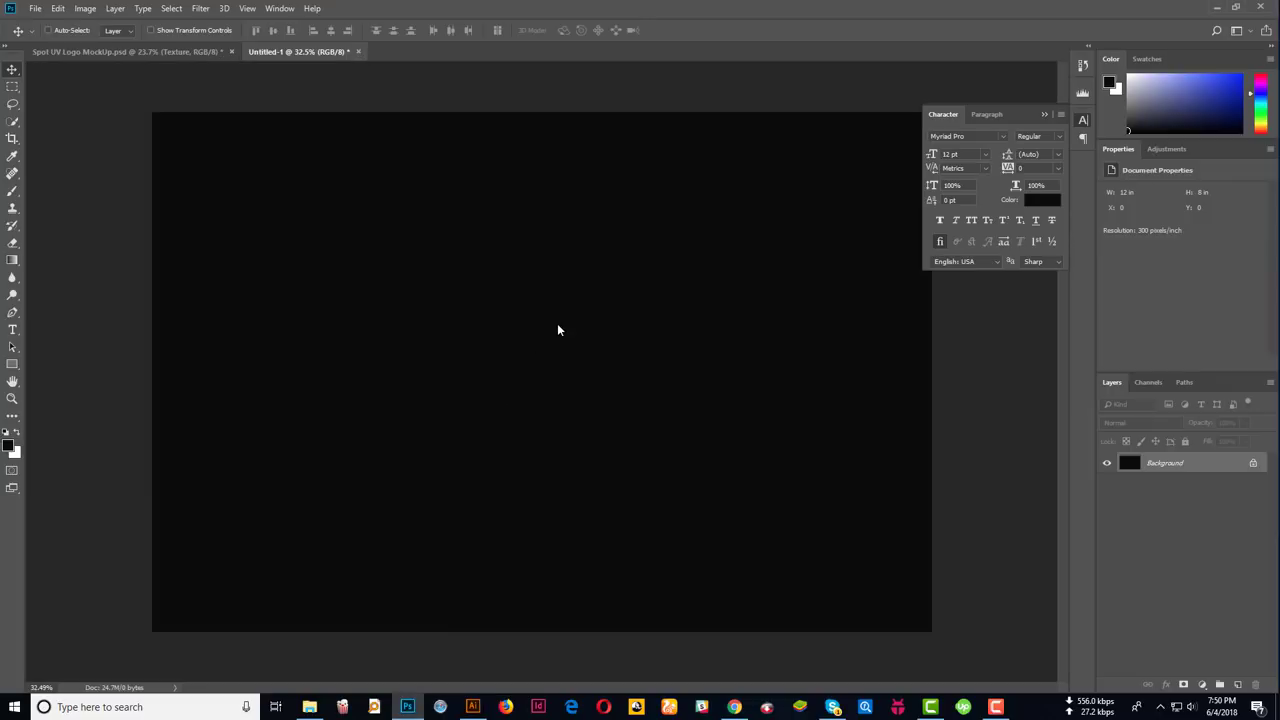
Drop the SANUS logo onto the black canvas, commit it, and centre it horizontally and vertically
drag(409, 709, 630, 334)
key(Return)
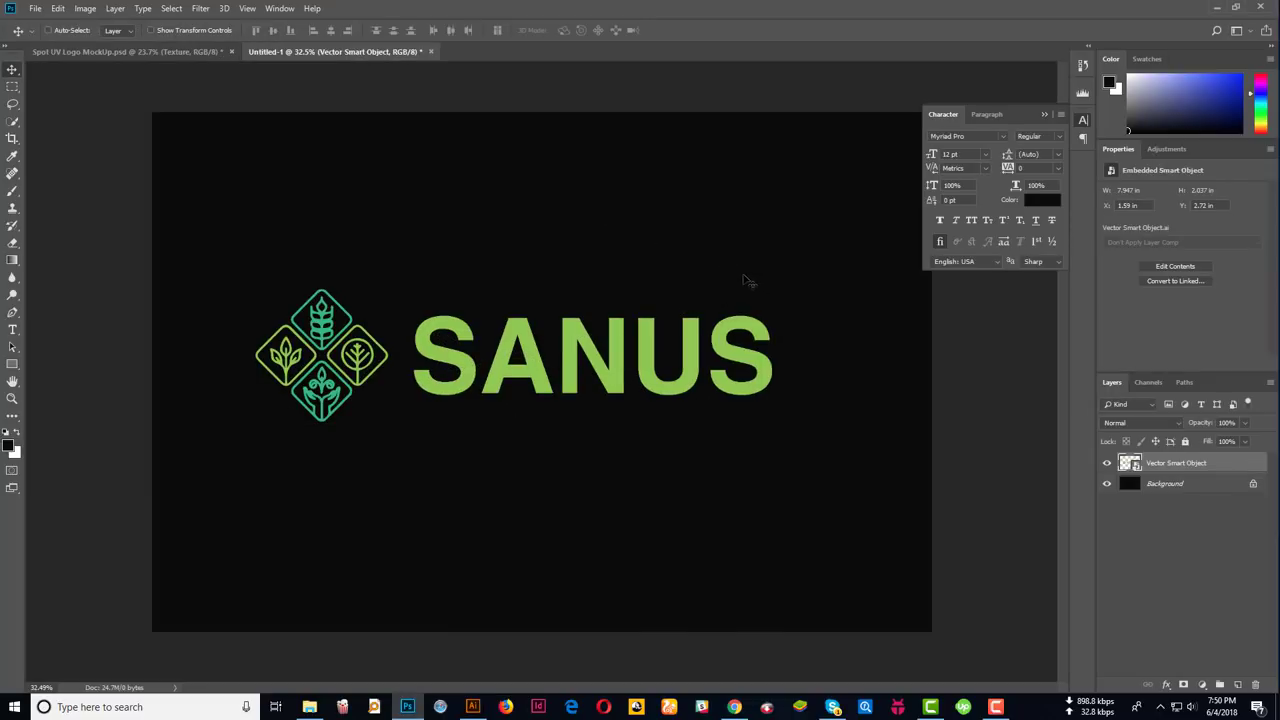
key(ctrl+a)
click(330, 30)
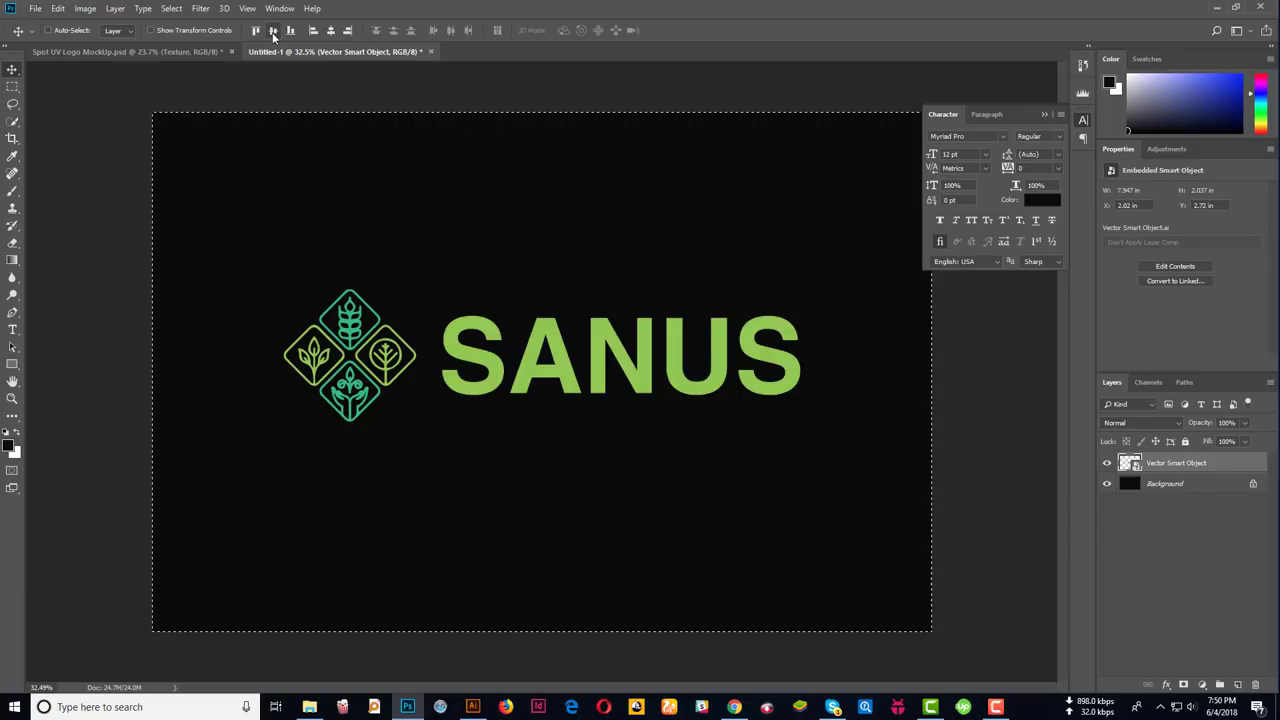
click(272, 30)
key(ctrl+d)
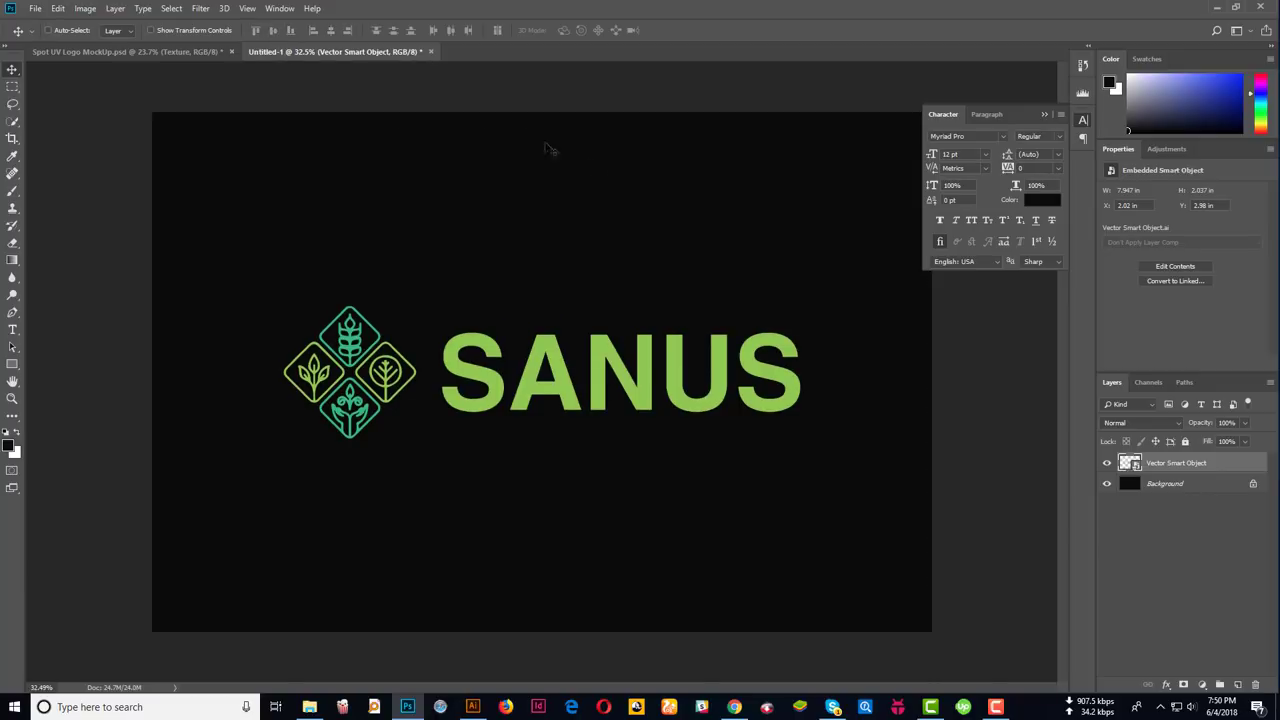
Open the logo smart object's contents in a separate tab, then return to Untitled-1
right_click(1224, 466)
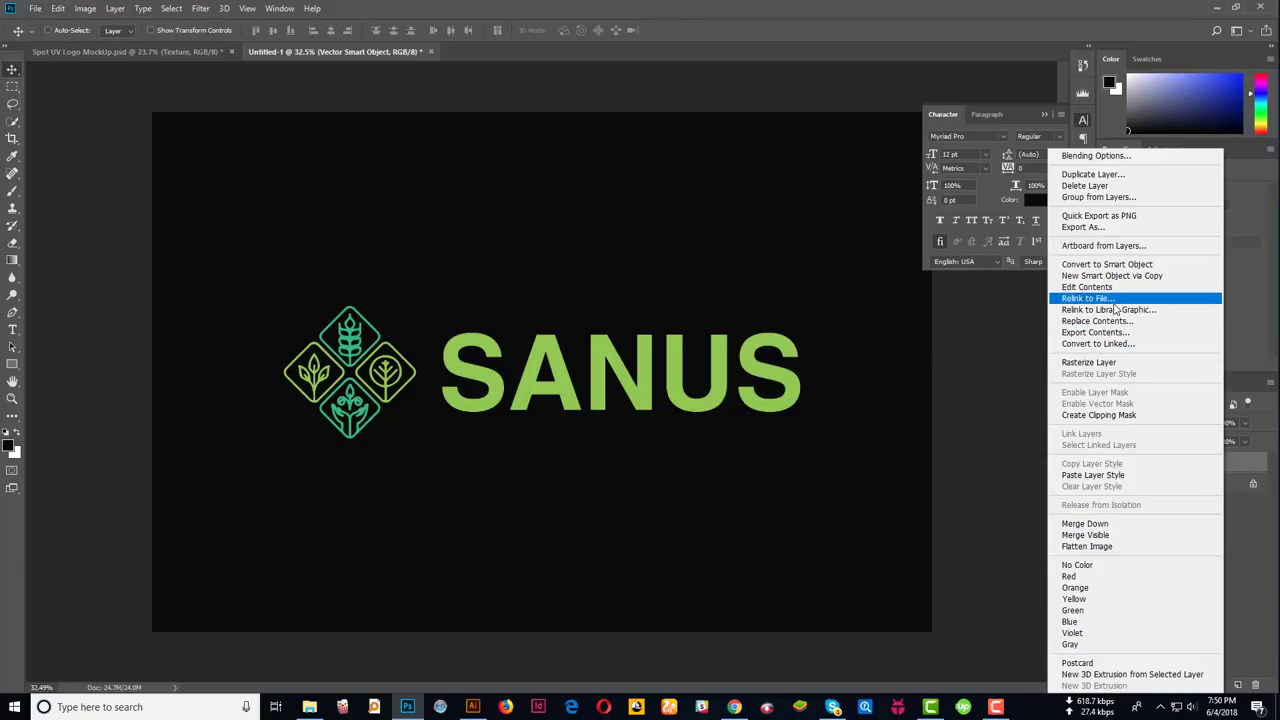
click(1107, 264)
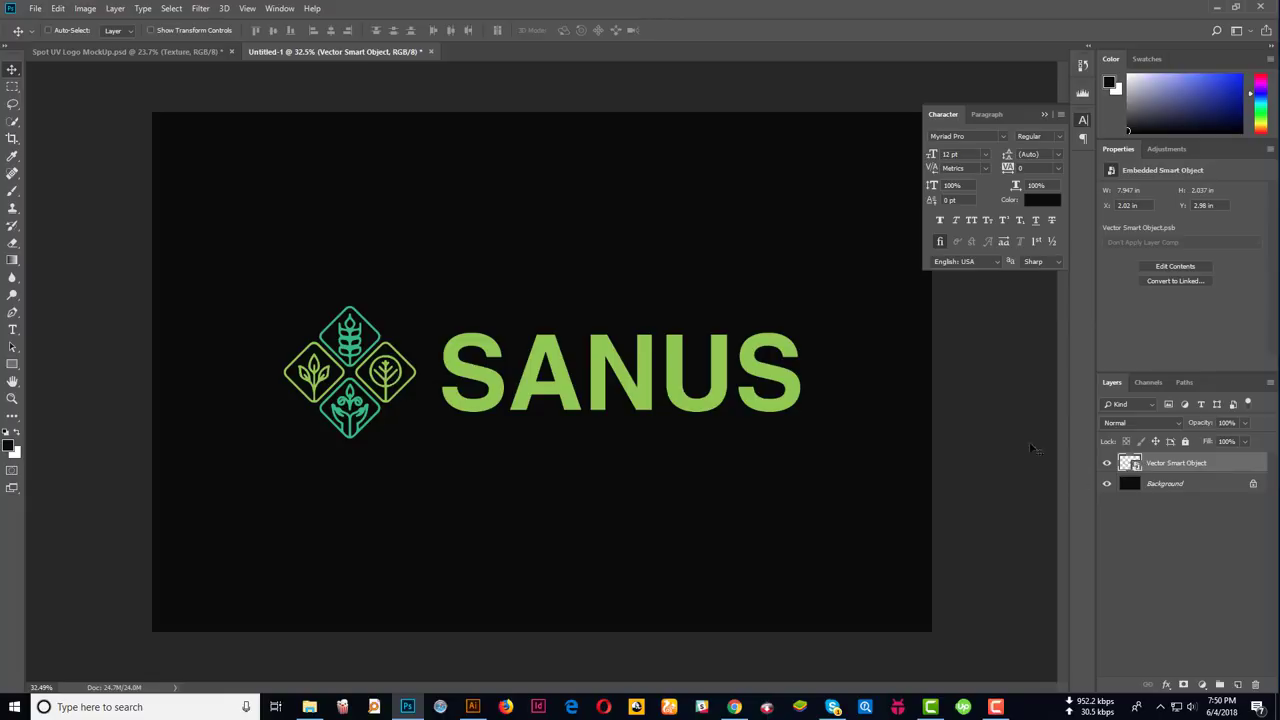
double_click(1130, 464)
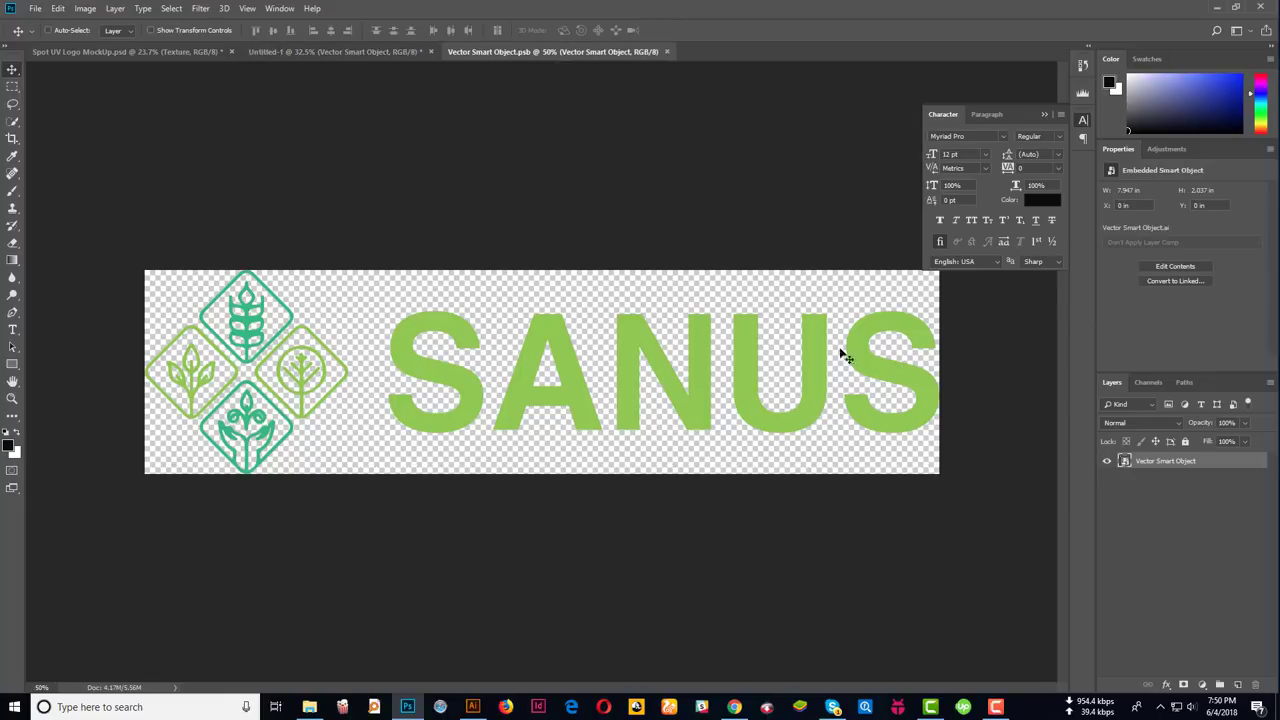
click(325, 53)
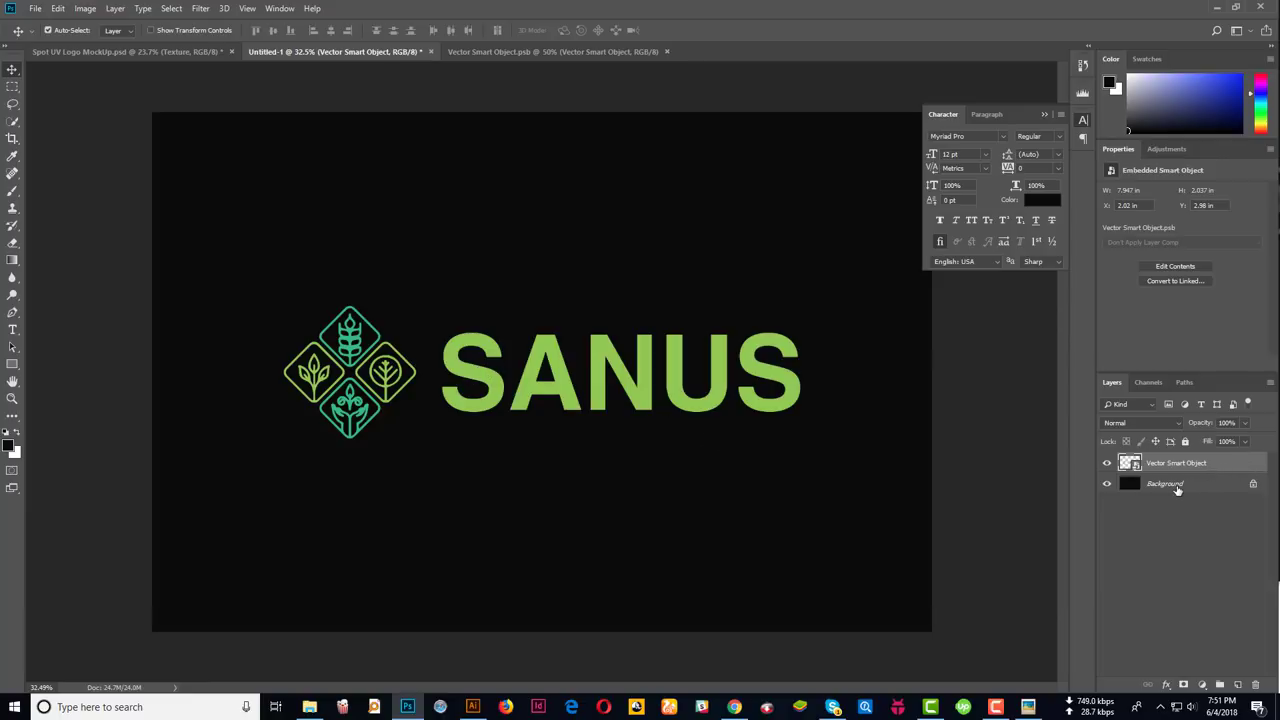
Duplicate the logo layer, hide the original, and select the copy
key(ctrl+j)
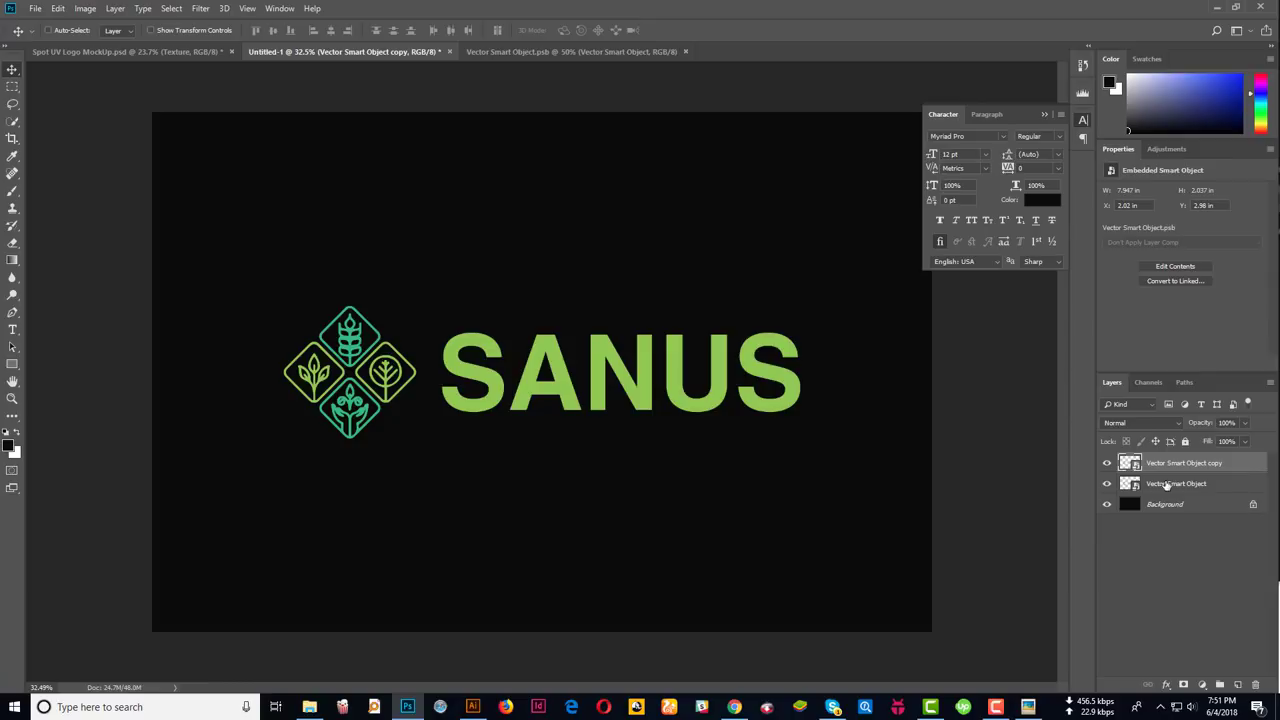
click(1191, 487)
click(1107, 484)
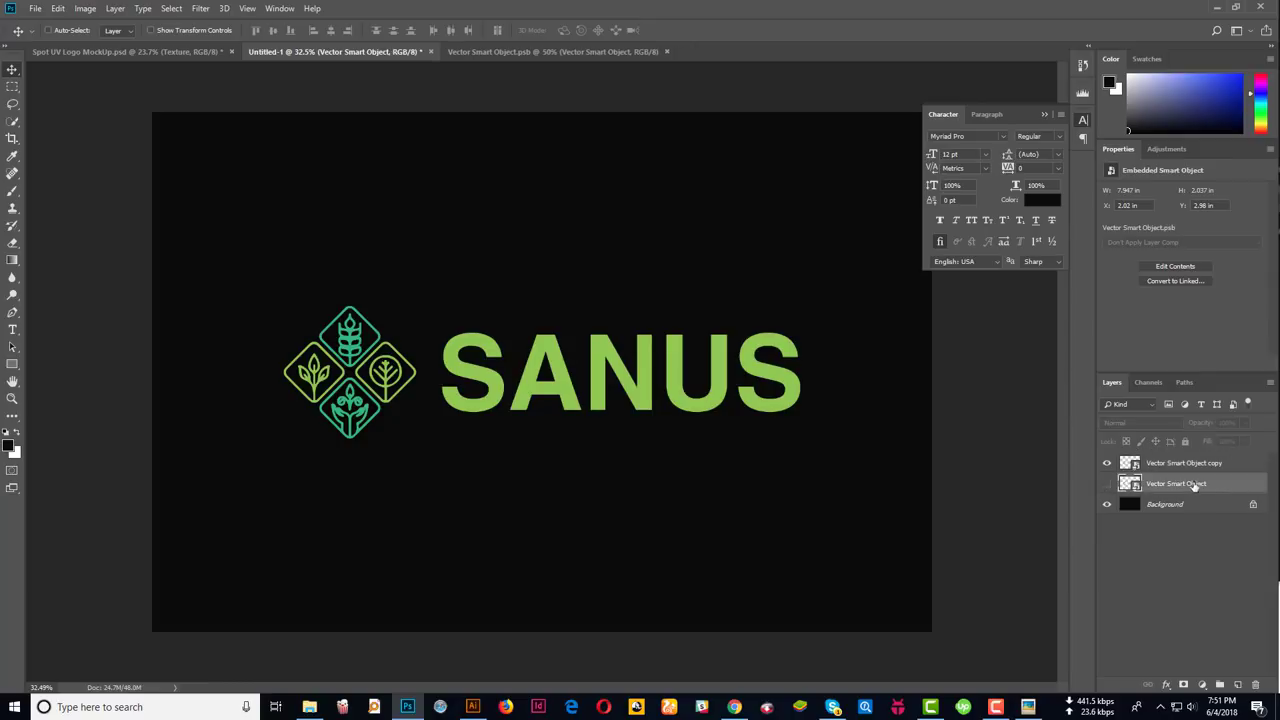
click(1236, 467)
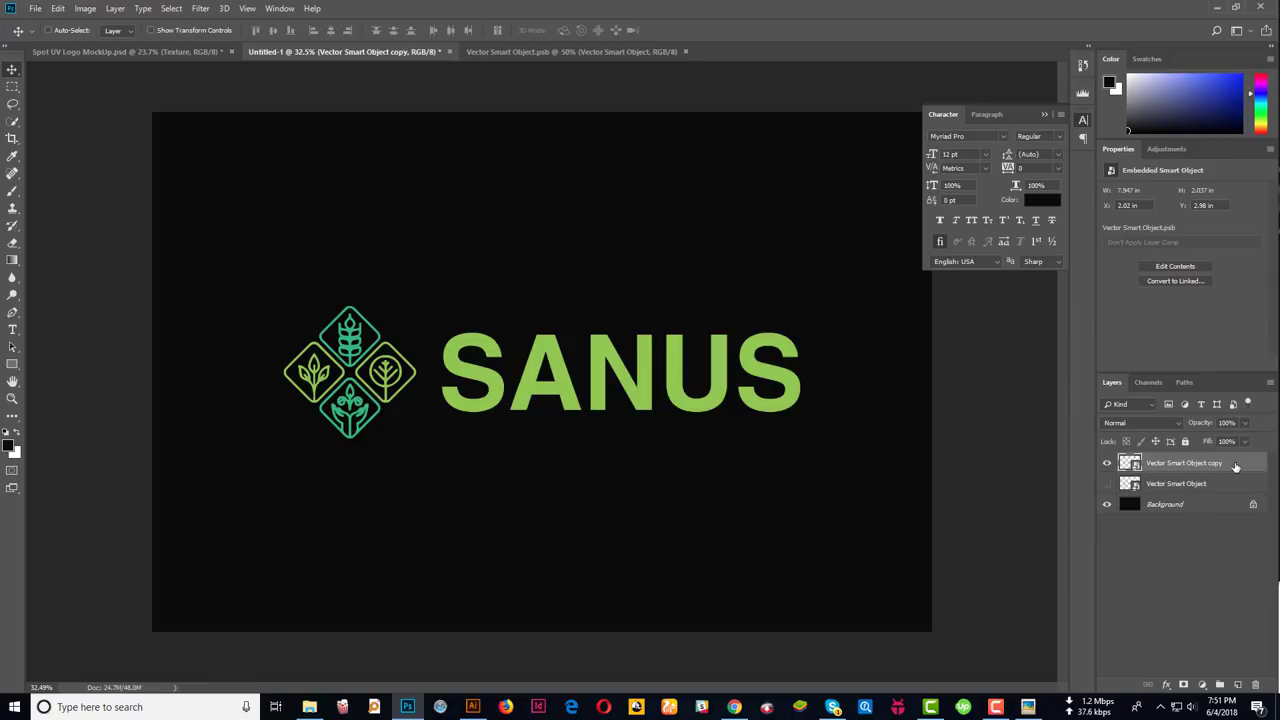
Try an inner shadow in the copy's Layer Style, then discard it
double_click(1236, 467)
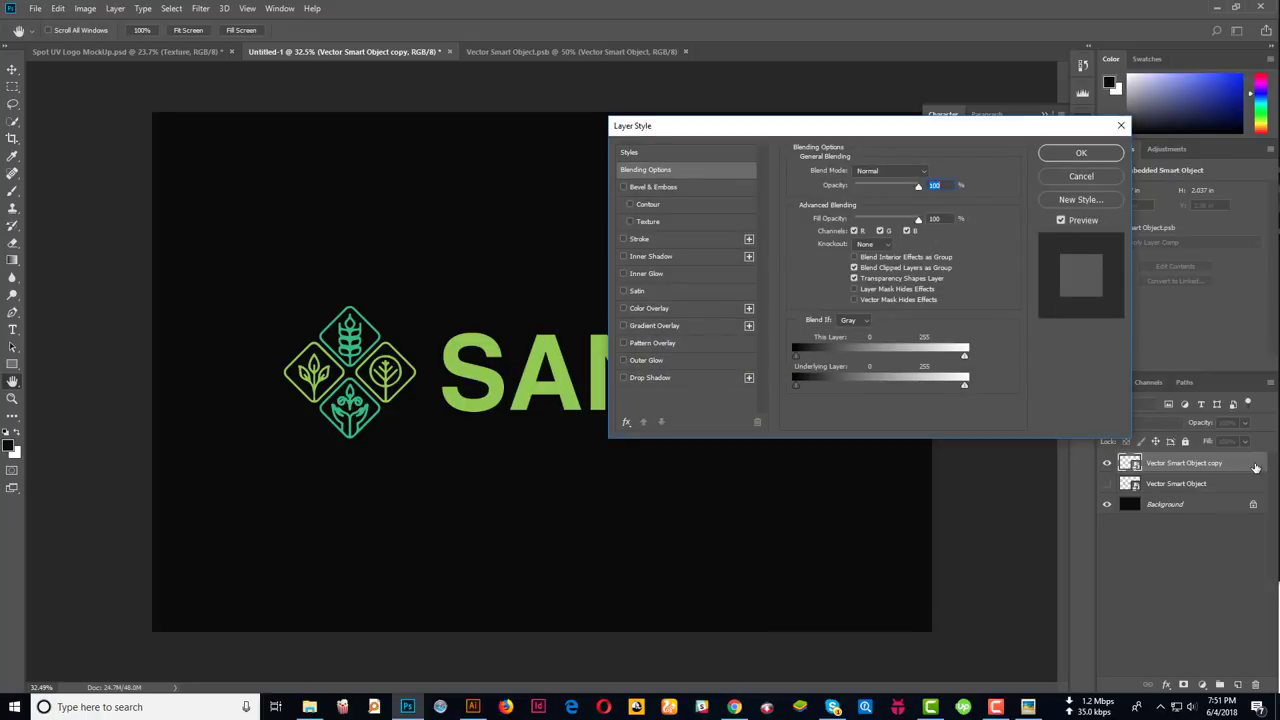
click(663, 256)
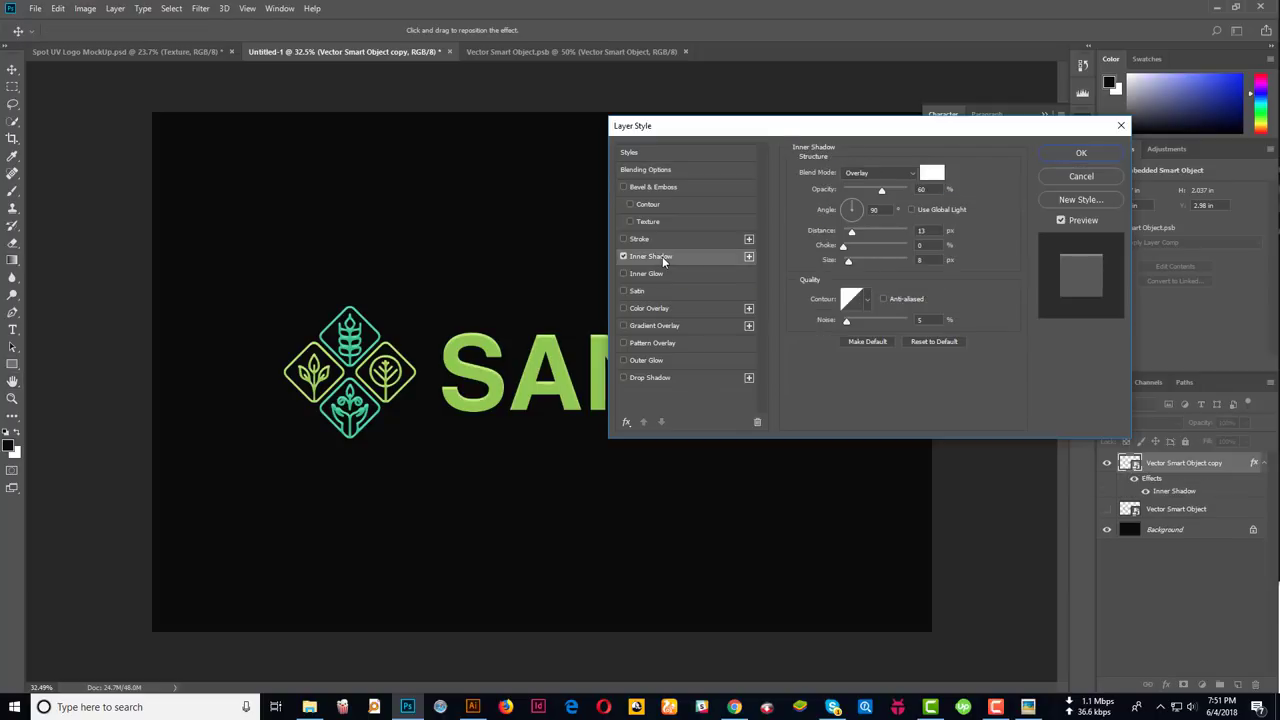
mouse_move(770, 128)
mouse_down()
mouse_move(735, 454)
mouse_move(641, 437)
mouse_up()
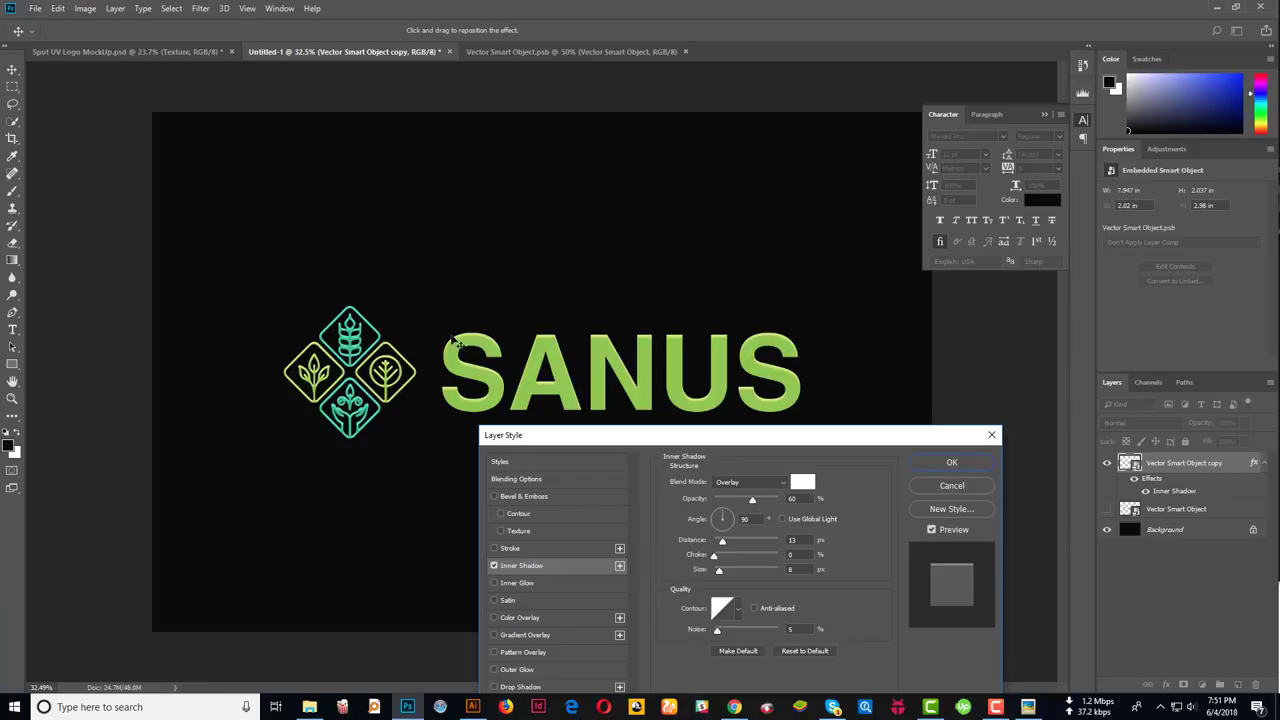
click(480, 337)
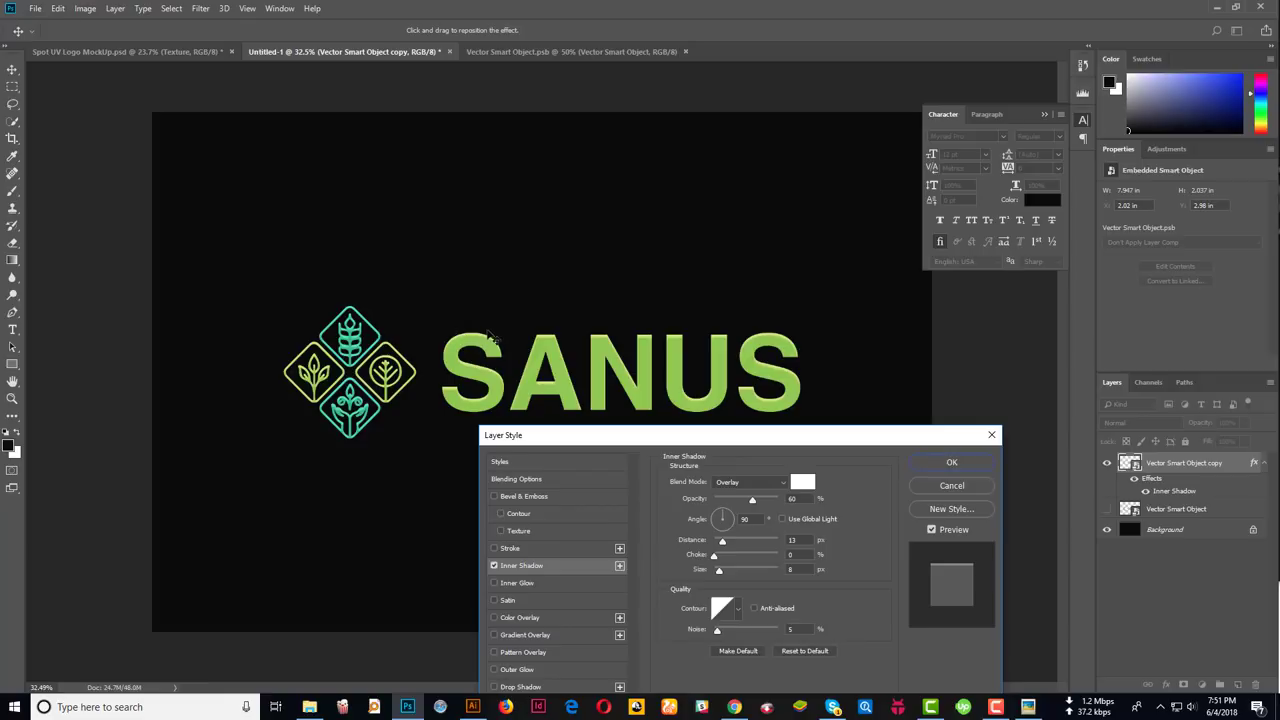
click(943, 486)
scroll(503, 251, up, 1)
scroll(543, 349, up, 2)
scroll(590, 386, up, 3)
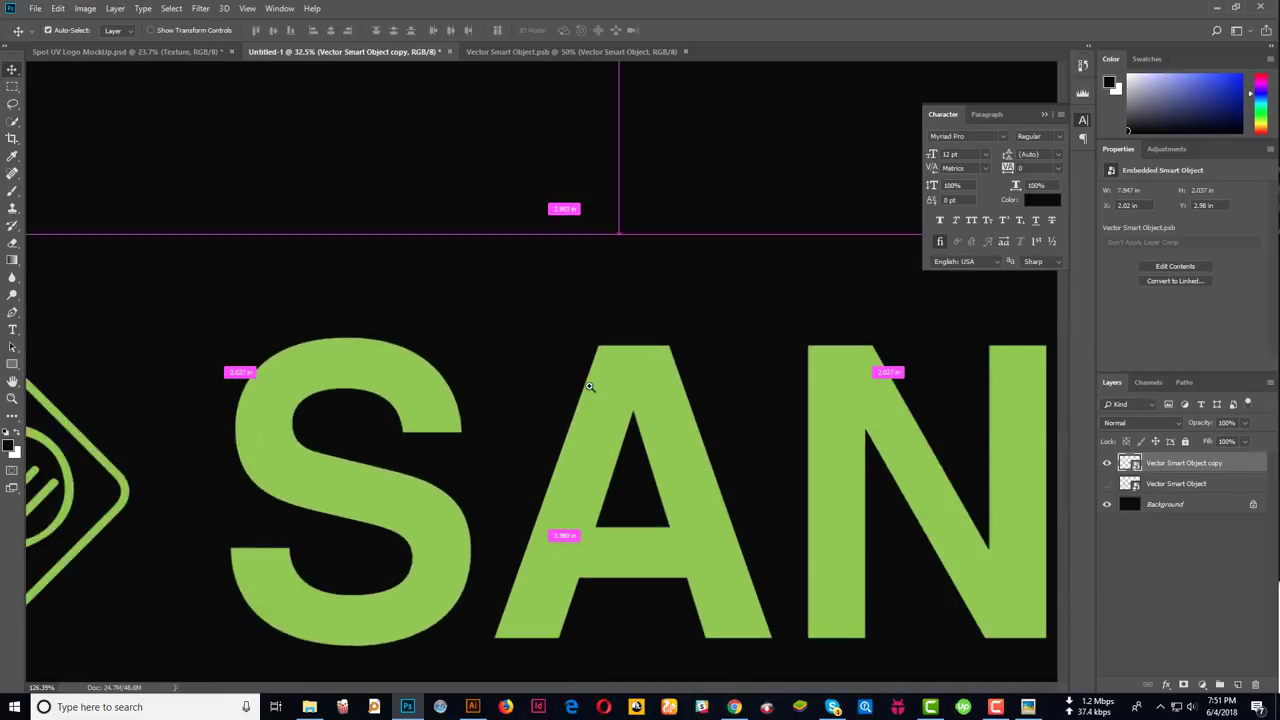
scroll(590, 386, down, 4)
scroll(540, 370, up, 1)
scroll(514, 371, up, 1)
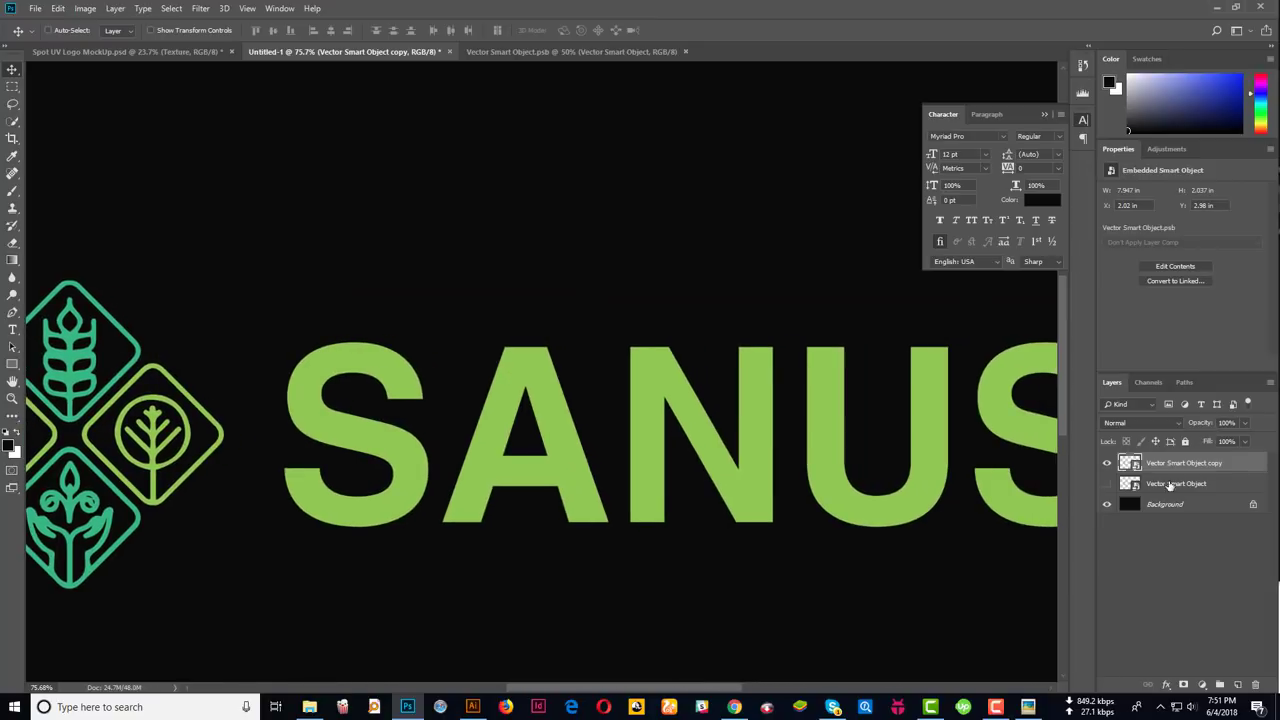
Give the copy a white Inner Shadow at 70% opacity in Overlay blend mode
double_click(1240, 465)
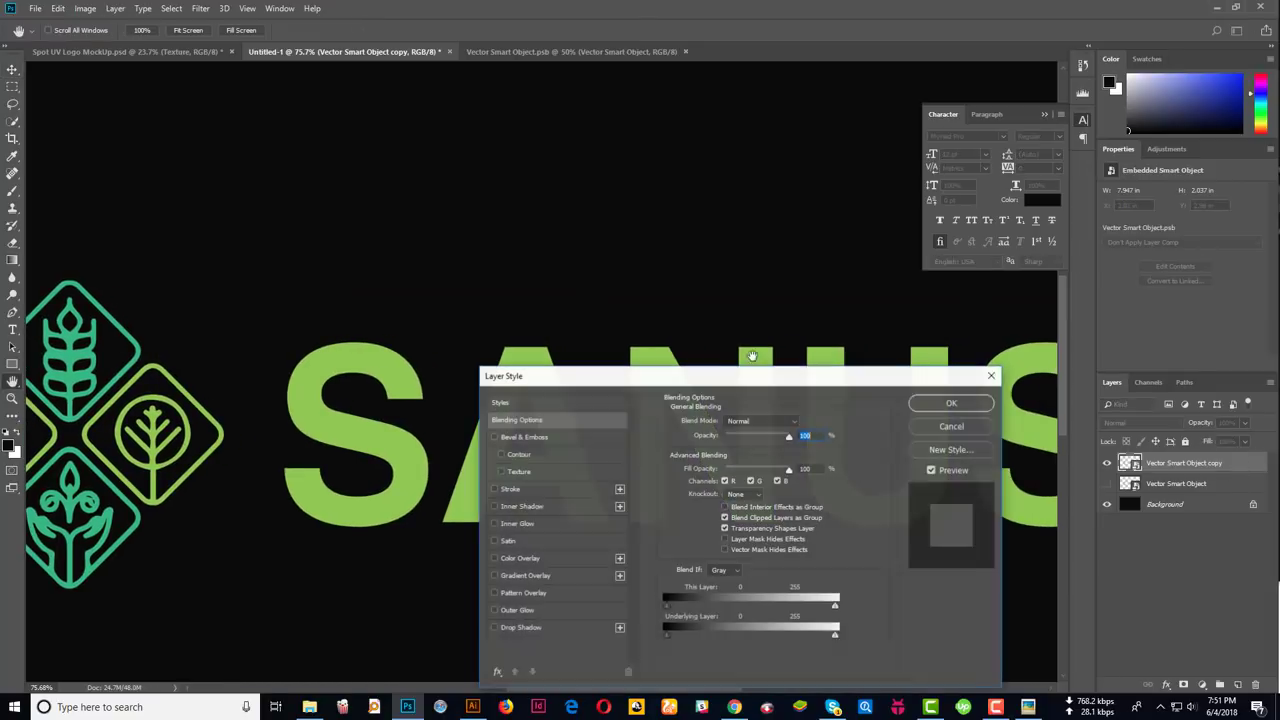
click(521, 507)
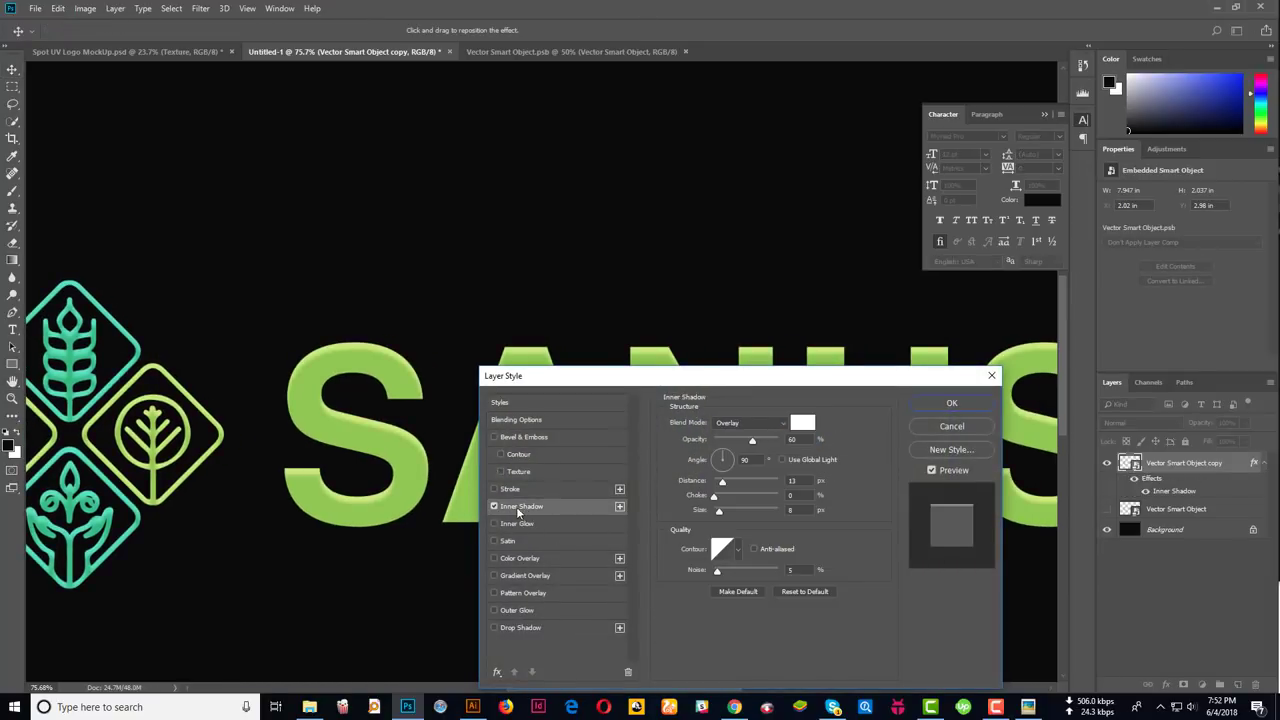
mouse_move(693, 377)
mouse_down()
mouse_move(616, 55)
mouse_move(549, 37)
mouse_up()
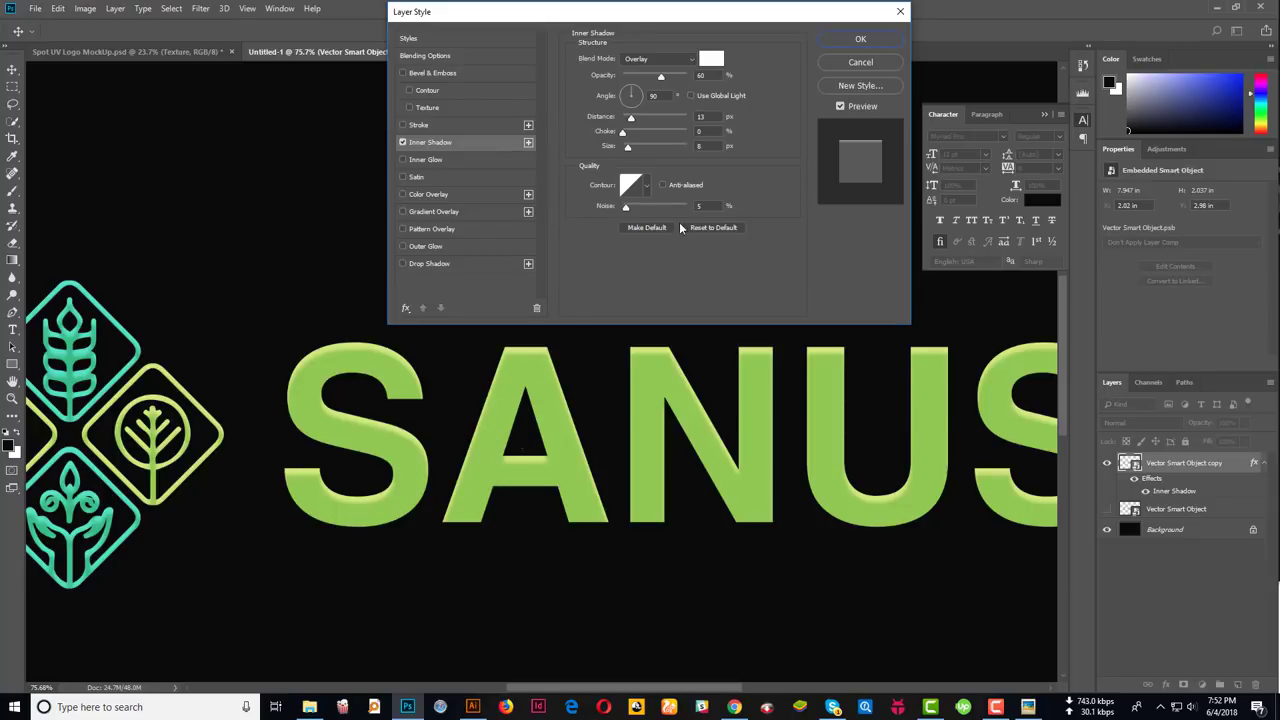
click(711, 60)
click(608, 179)
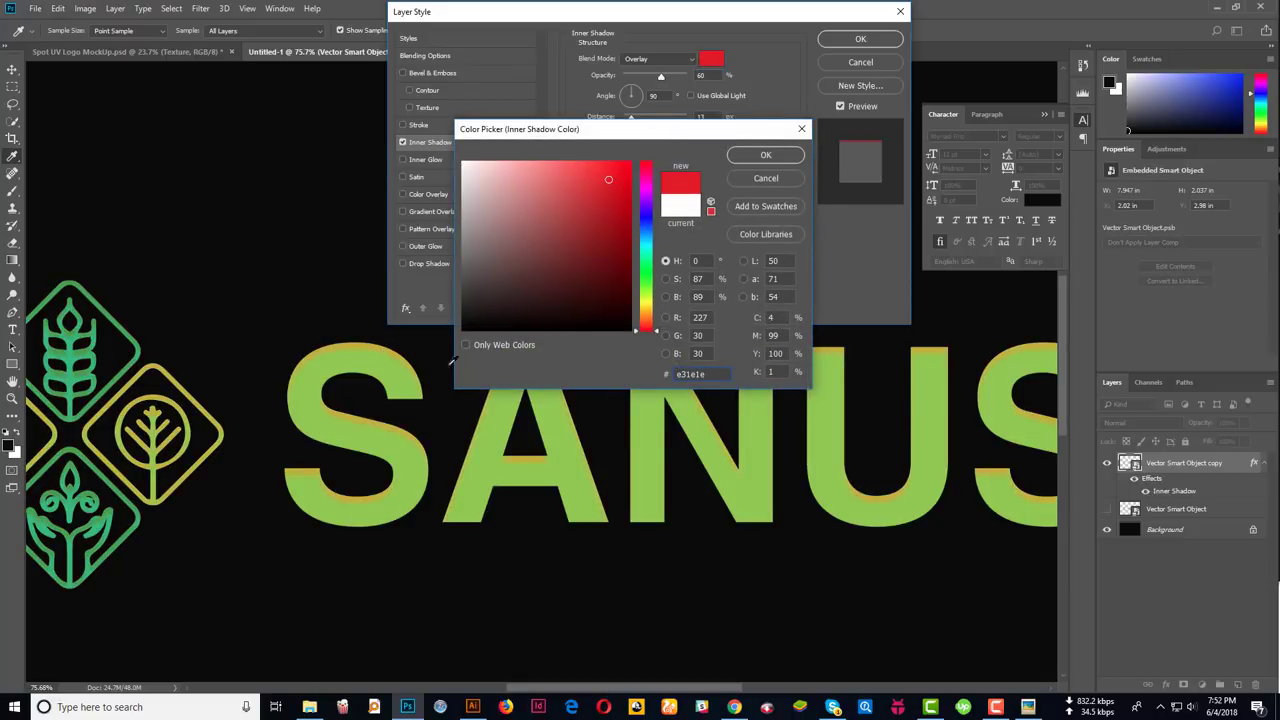
drag(535, 183, 424, 158)
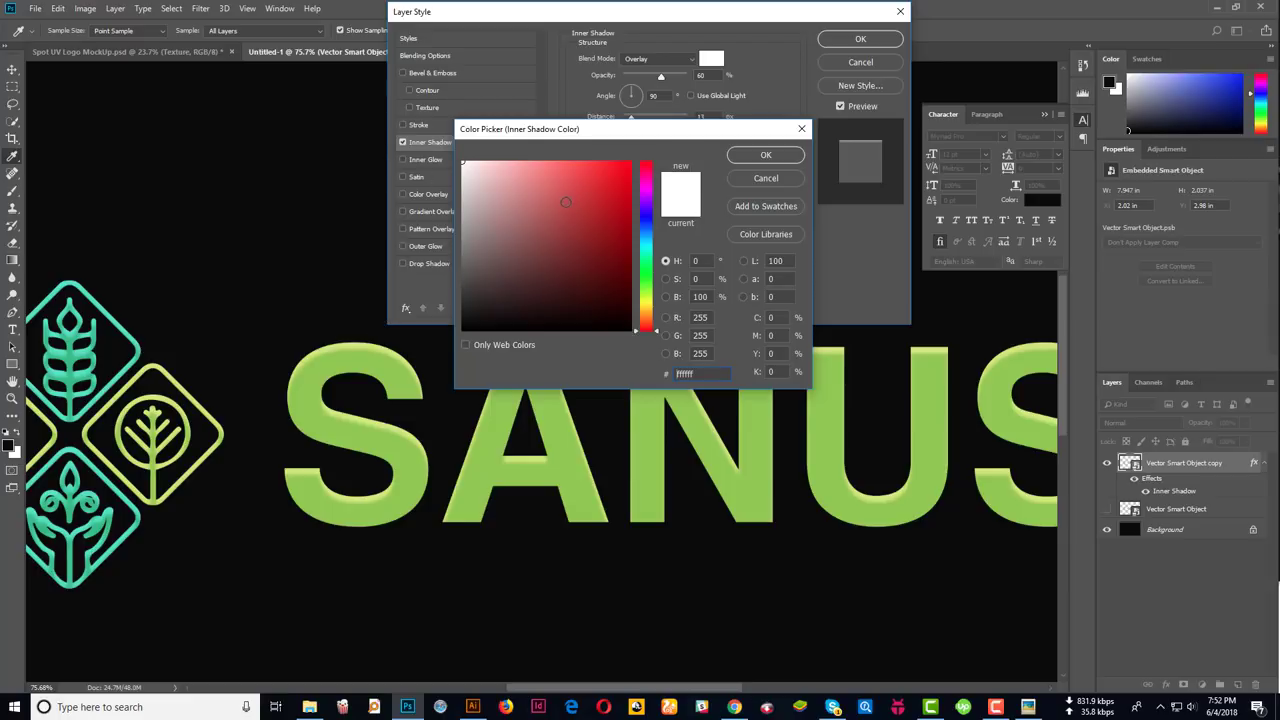
click(765, 157)
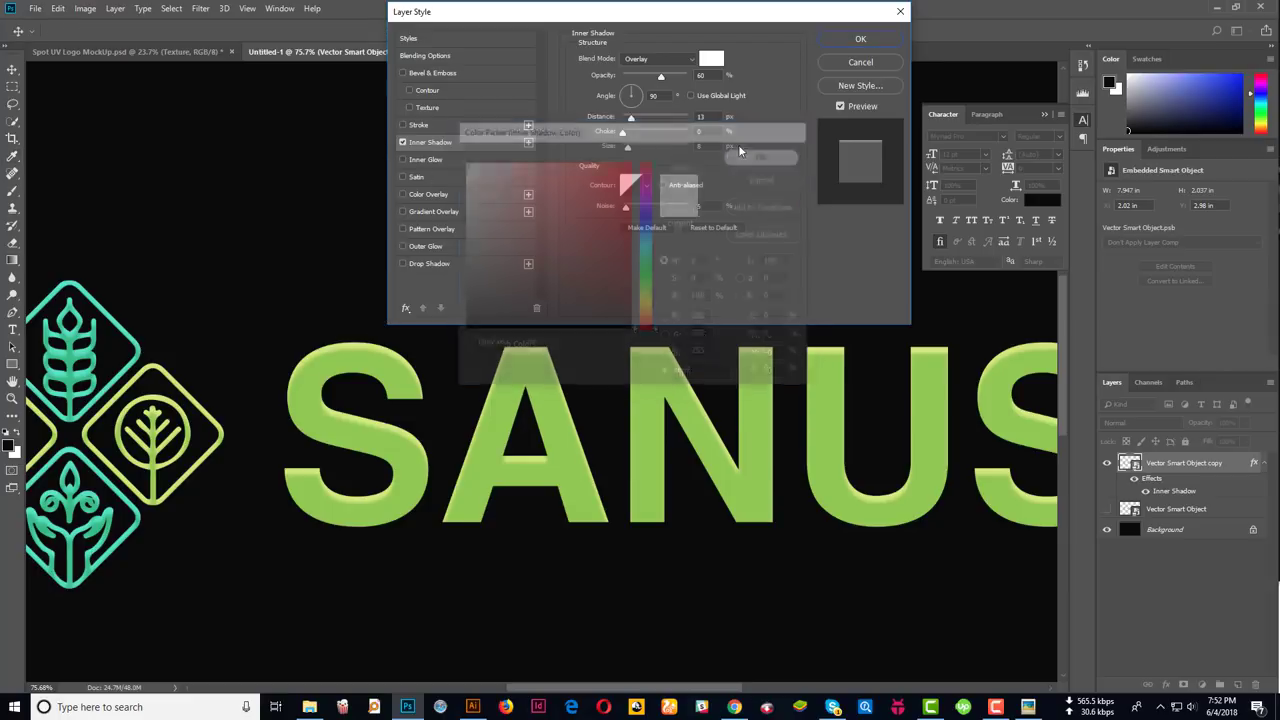
drag(657, 78, 735, 78)
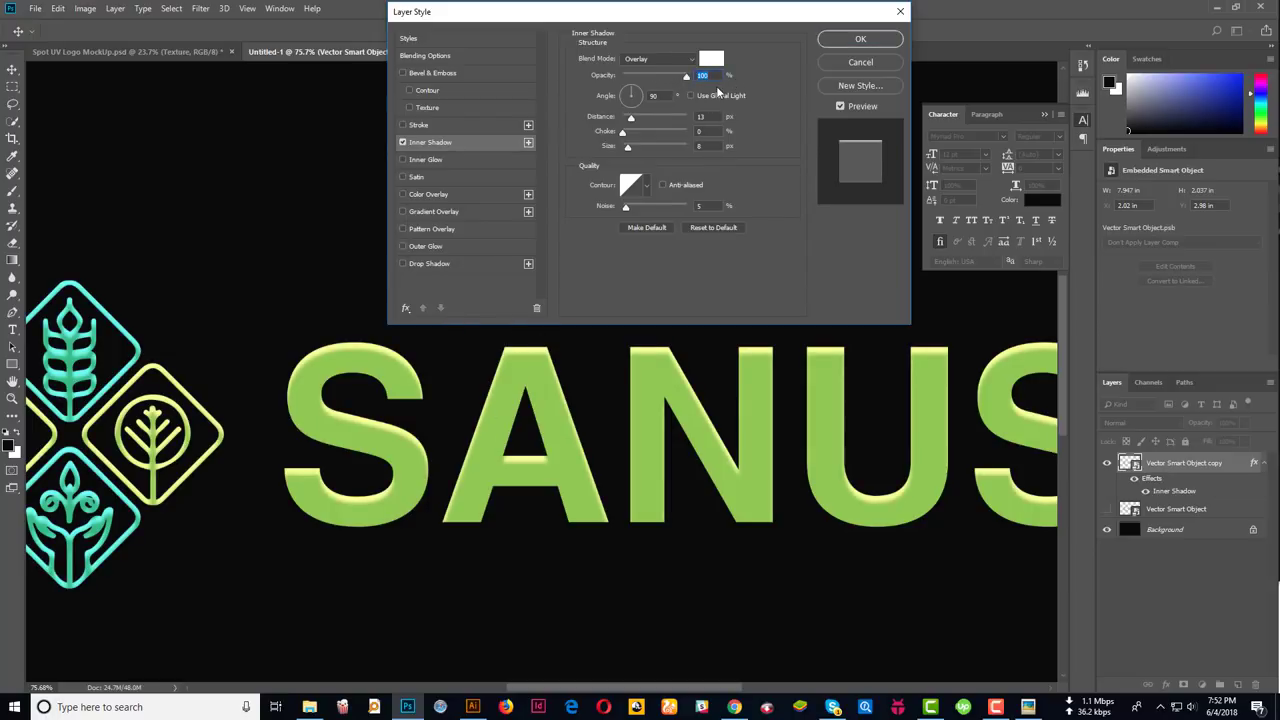
drag(686, 77, 667, 77)
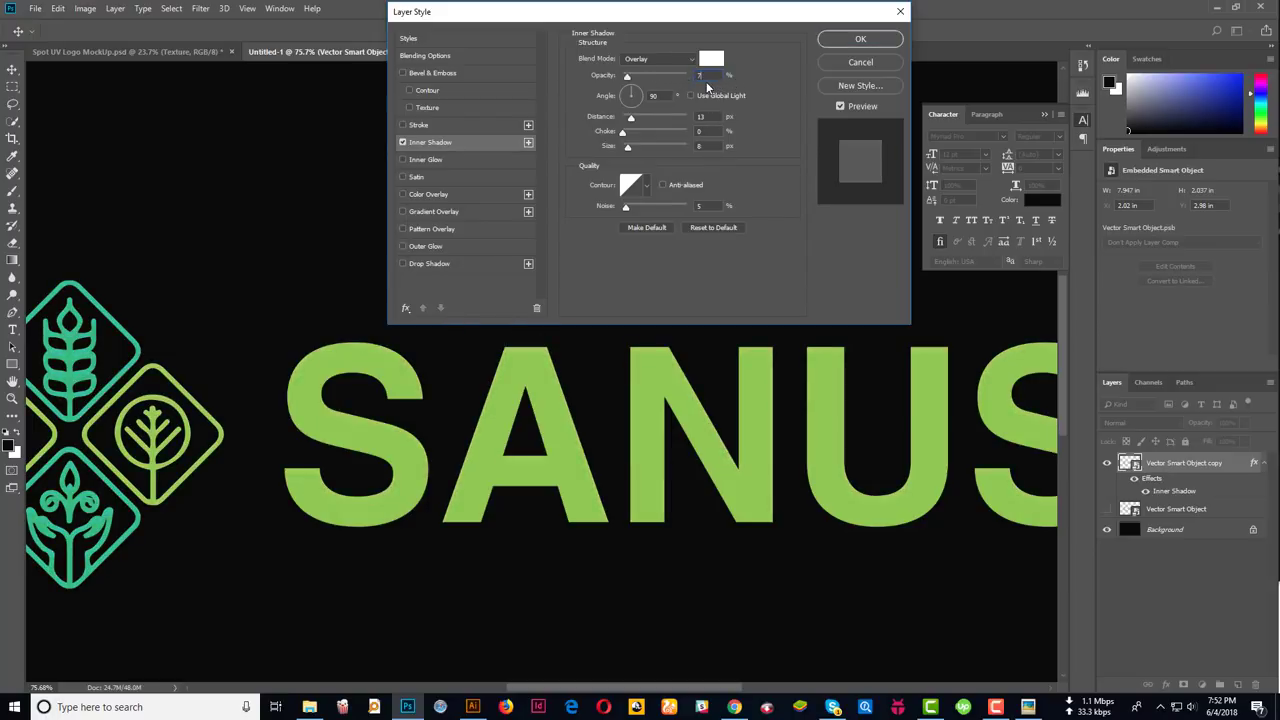
click(650, 60)
click(645, 58)
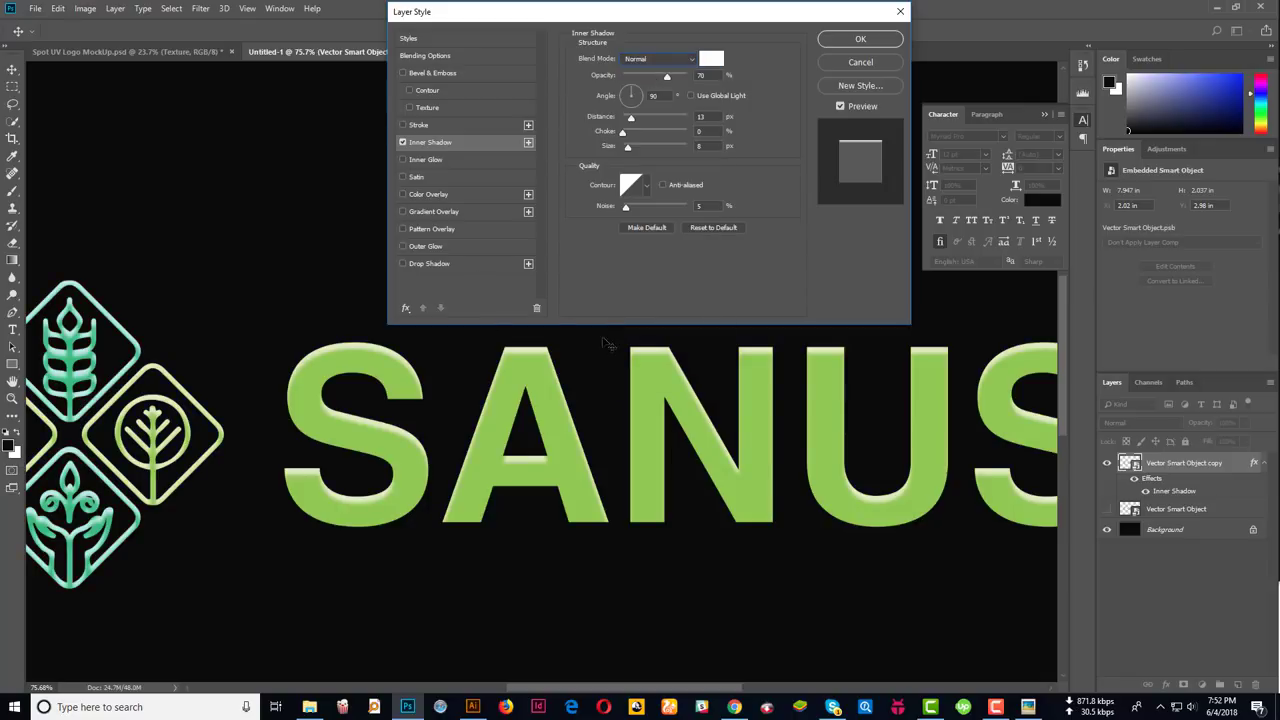
click(660, 60)
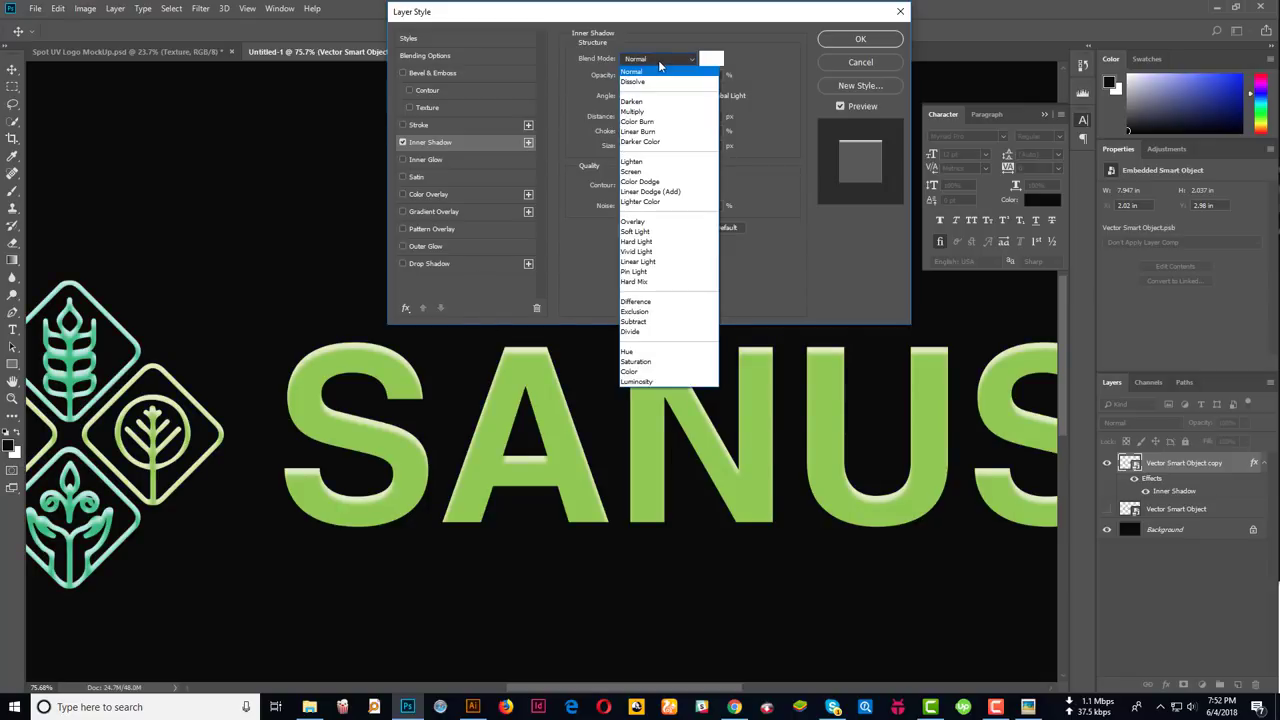
click(640, 222)
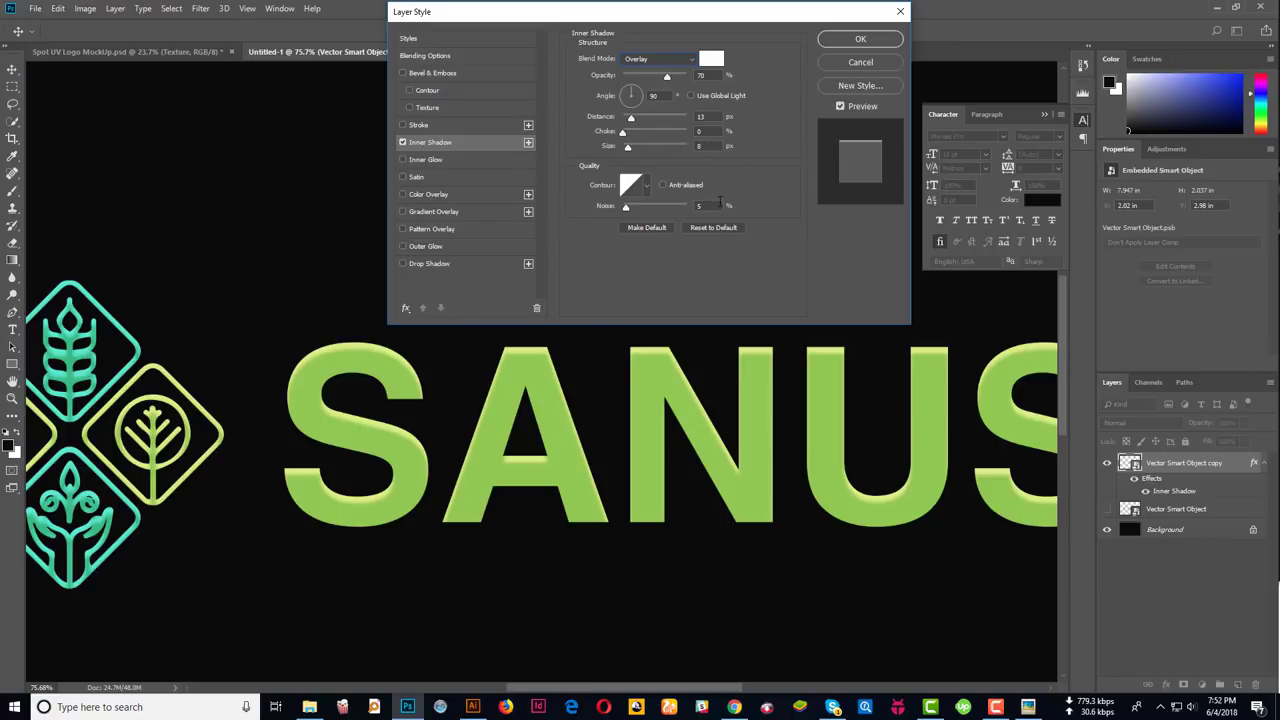
Add a grey 6d6d6d Color Overlay to the logo copy, blended in Soft Light
click(439, 197)
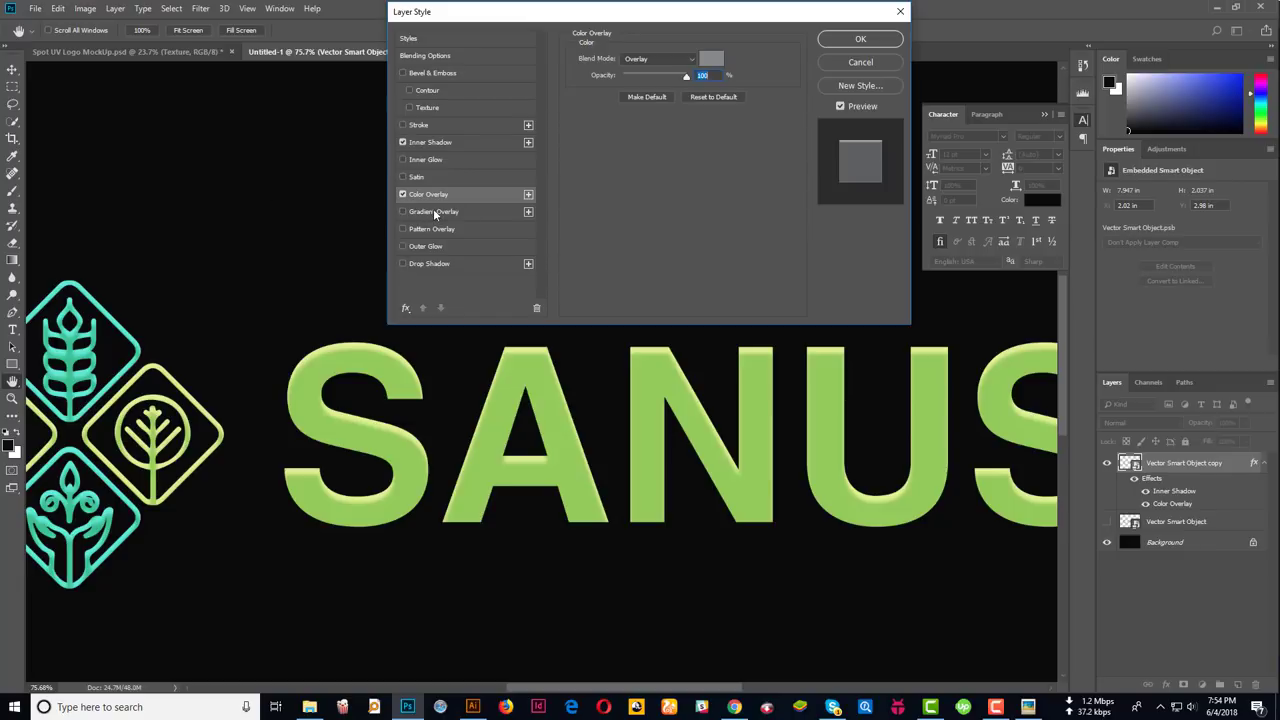
click(711, 59)
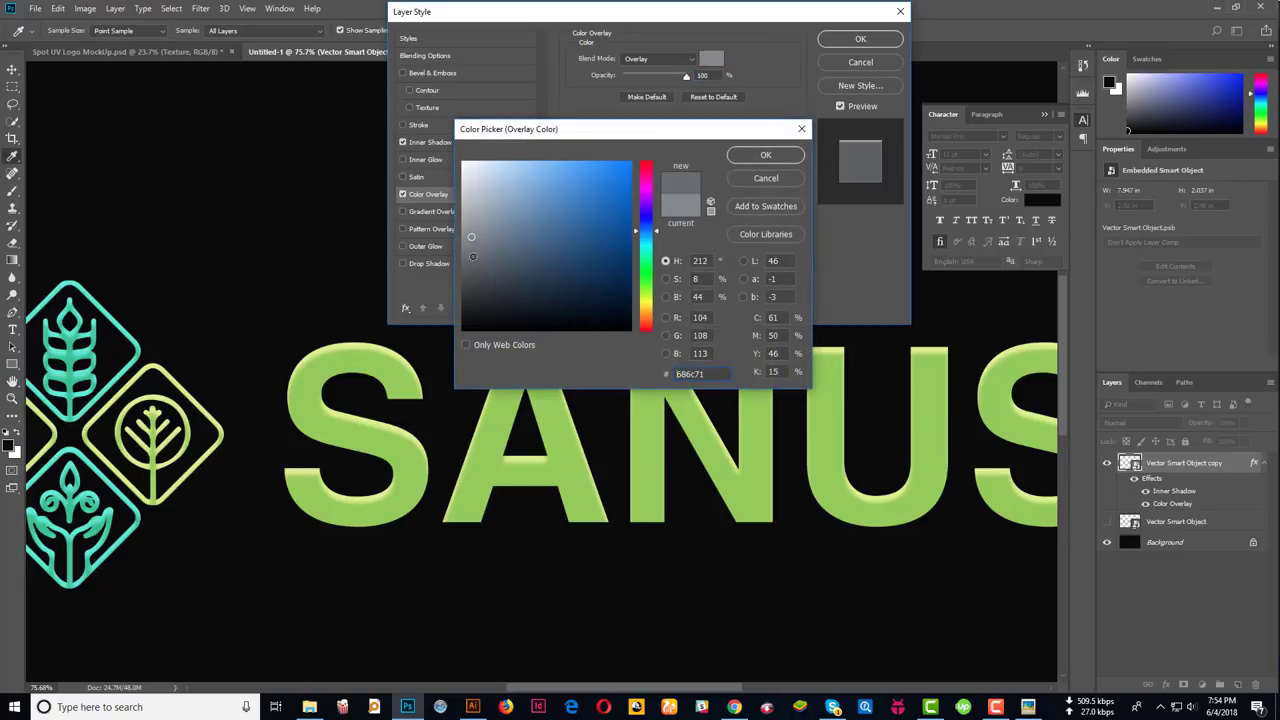
text(5d5d5d)
drag(463, 268, 450, 258)
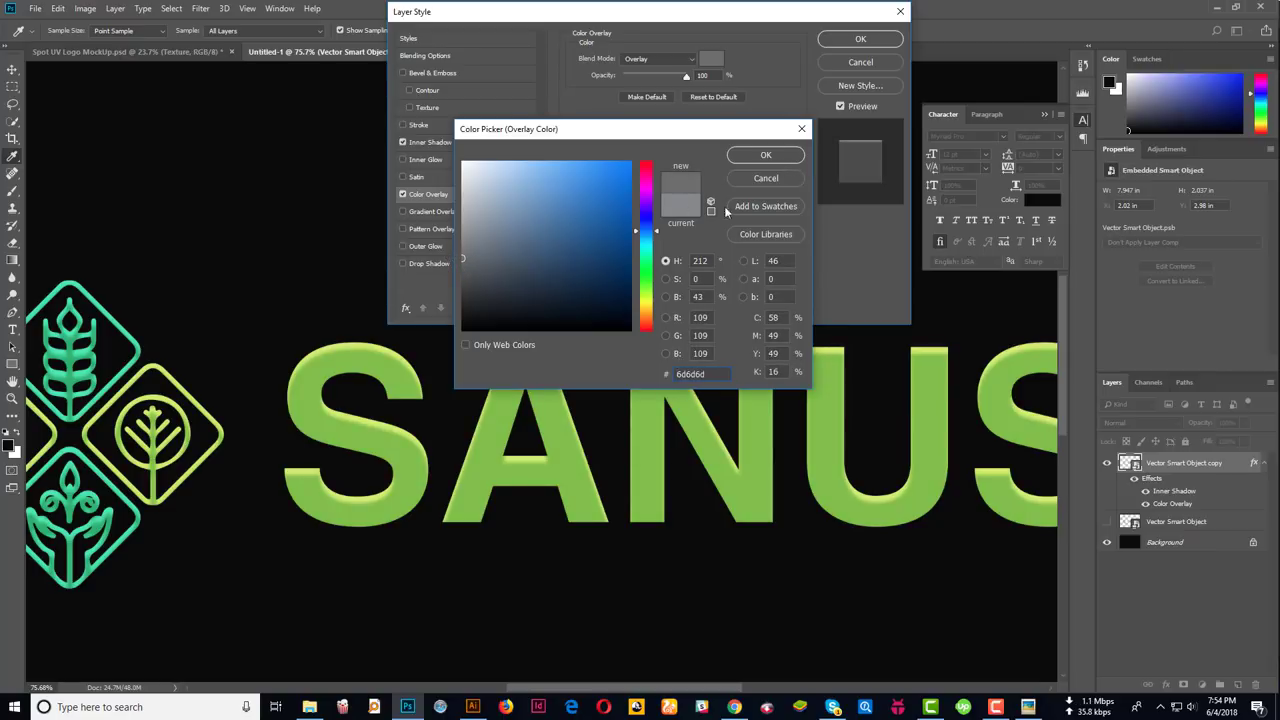
click(766, 155)
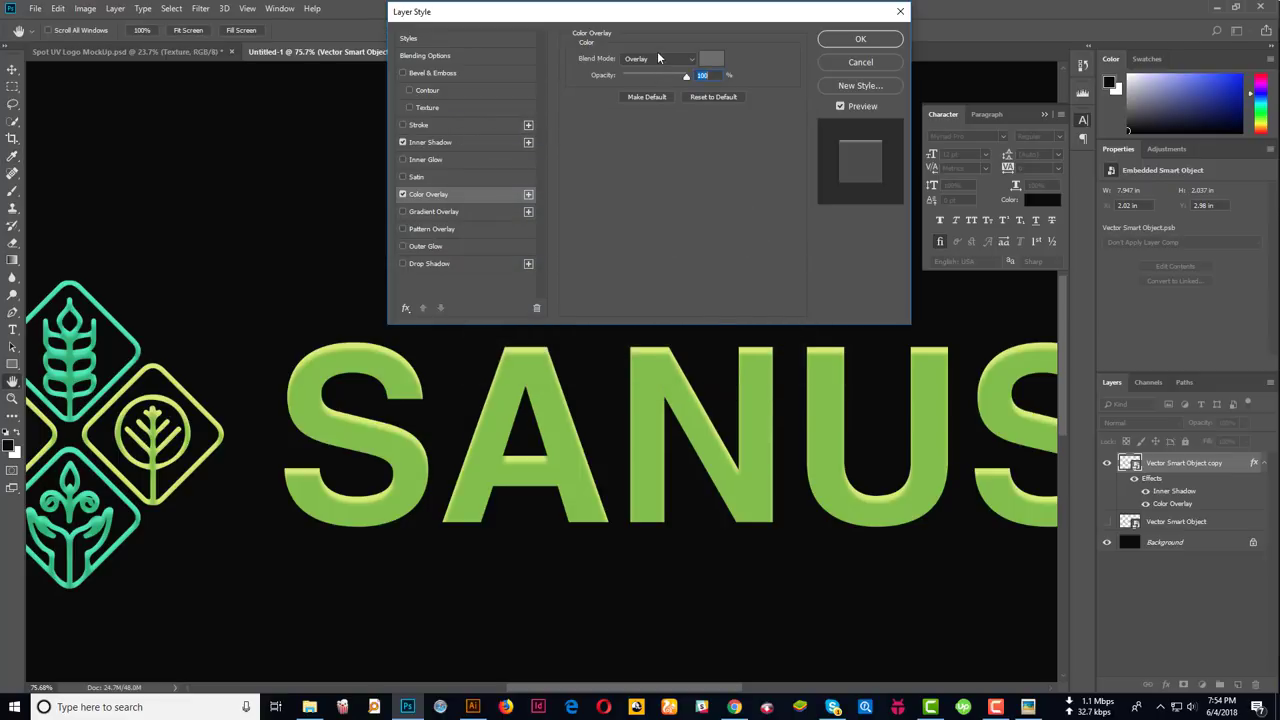
click(658, 58)
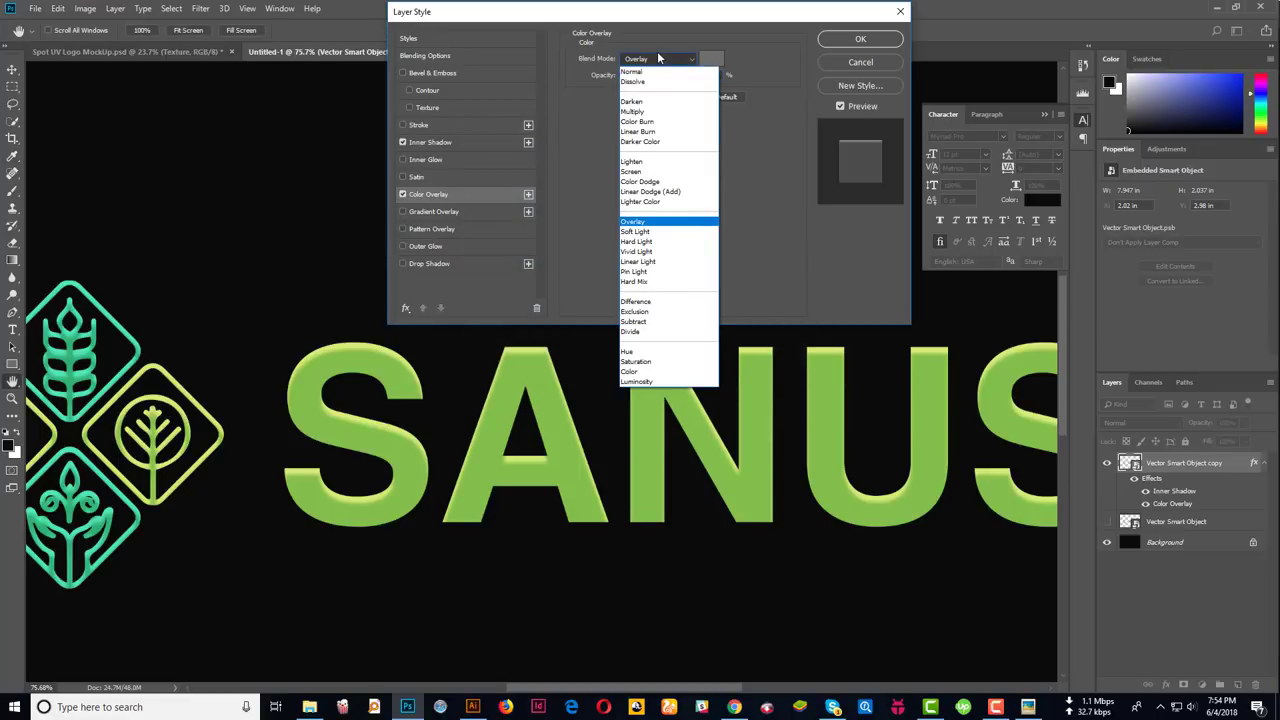
click(655, 236)
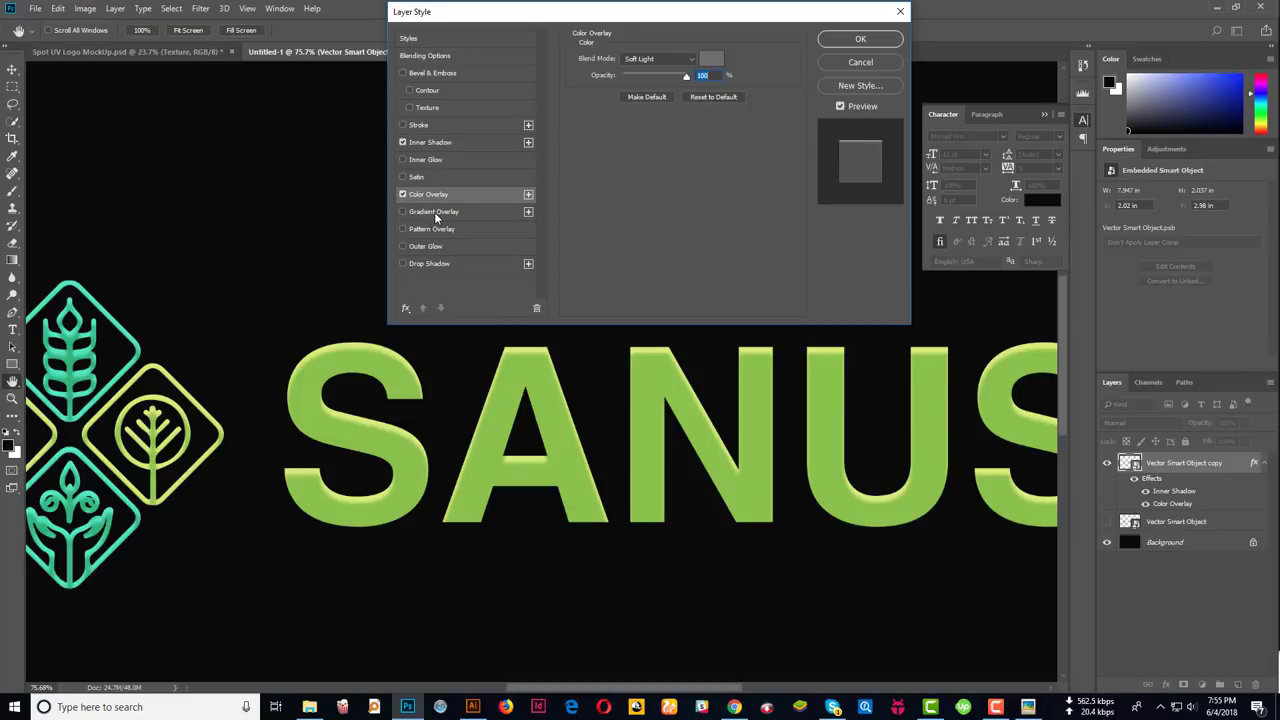
Add a Gradient Overlay to the SANUS layer and open its gradient in the Gradient Editor
click(434, 212)
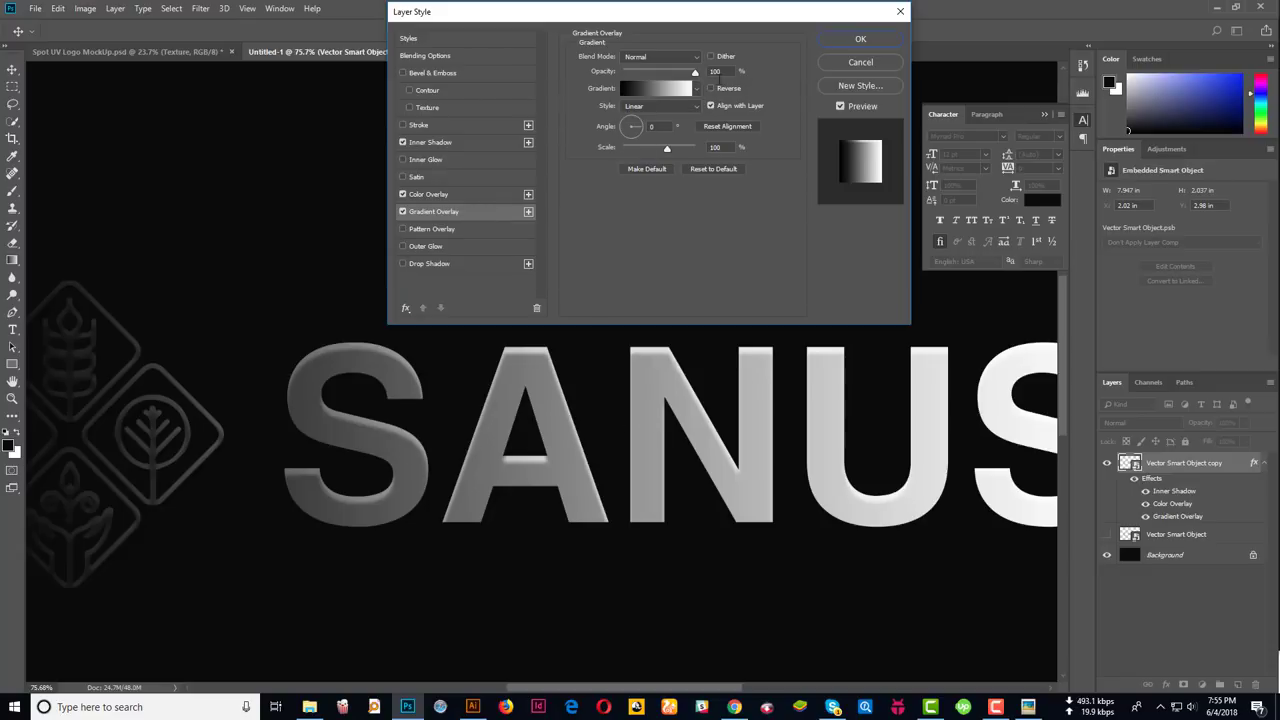
click(728, 71)
click(670, 91)
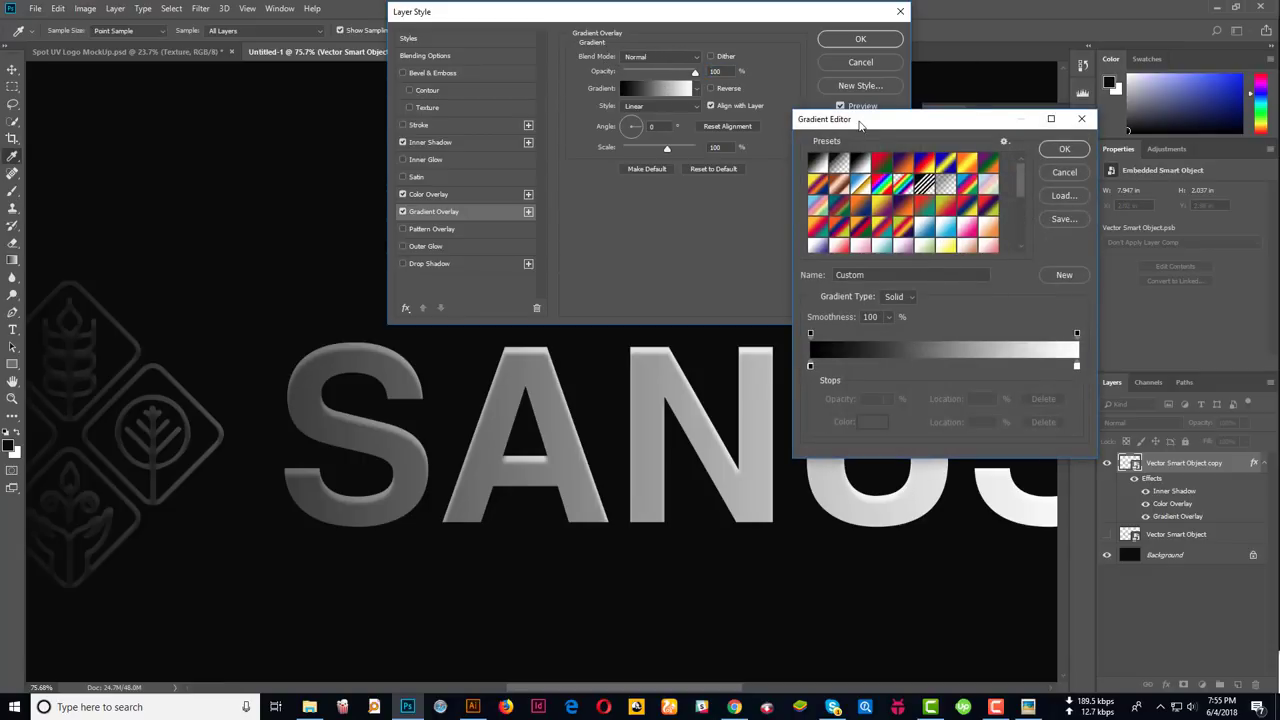
drag(859, 112, 667, 110)
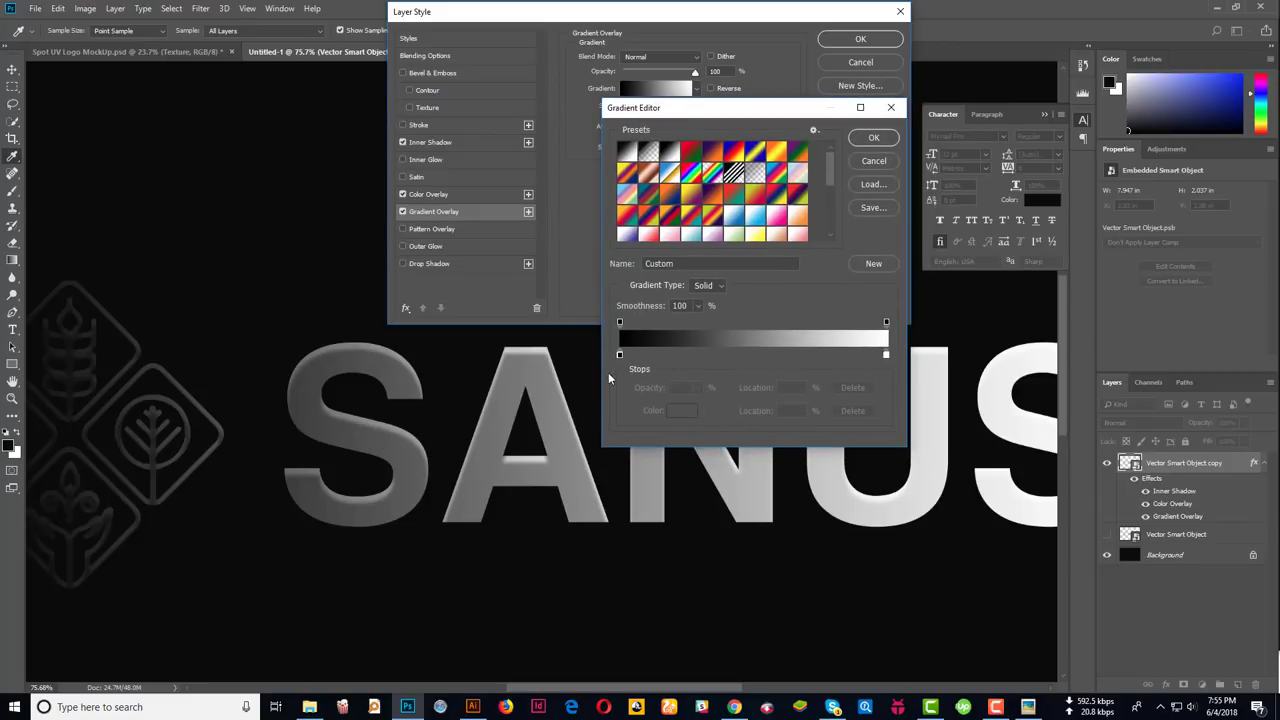
click(472, 707)
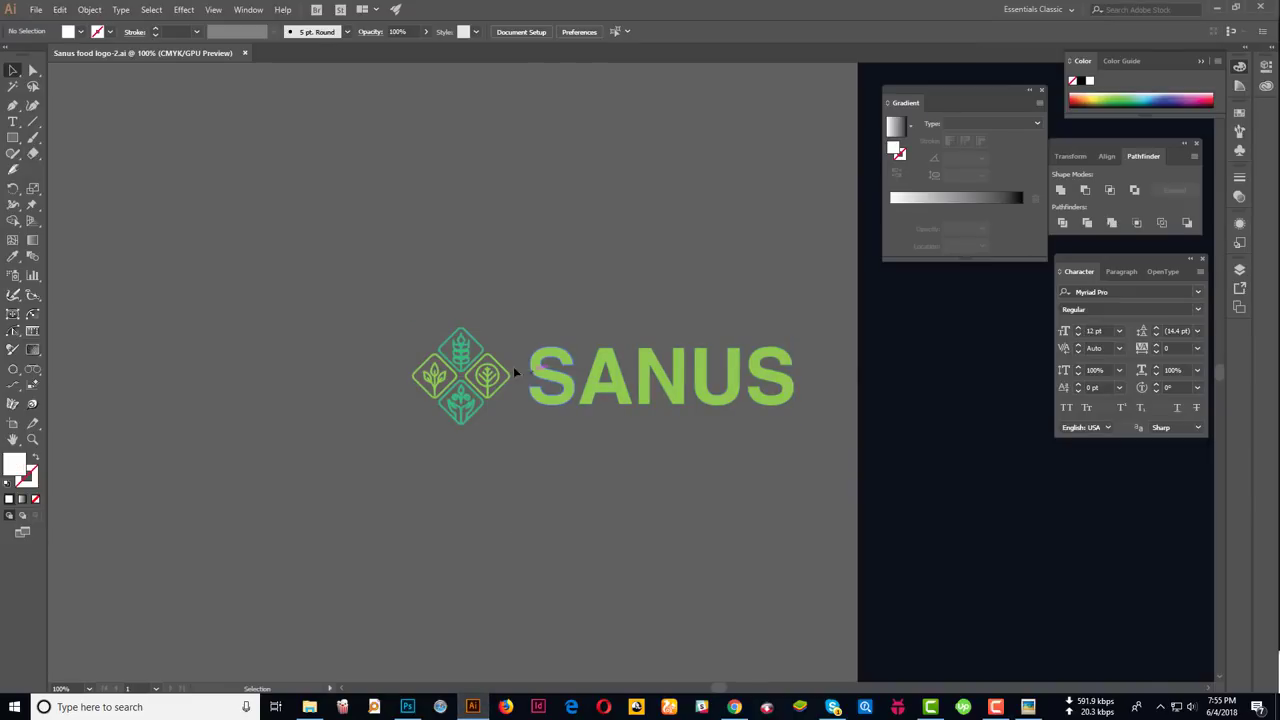
Zoom in on the Illustrator logo and ungroup it into separate shapes
scroll(450, 375, up, 3)
right_click(490, 310)
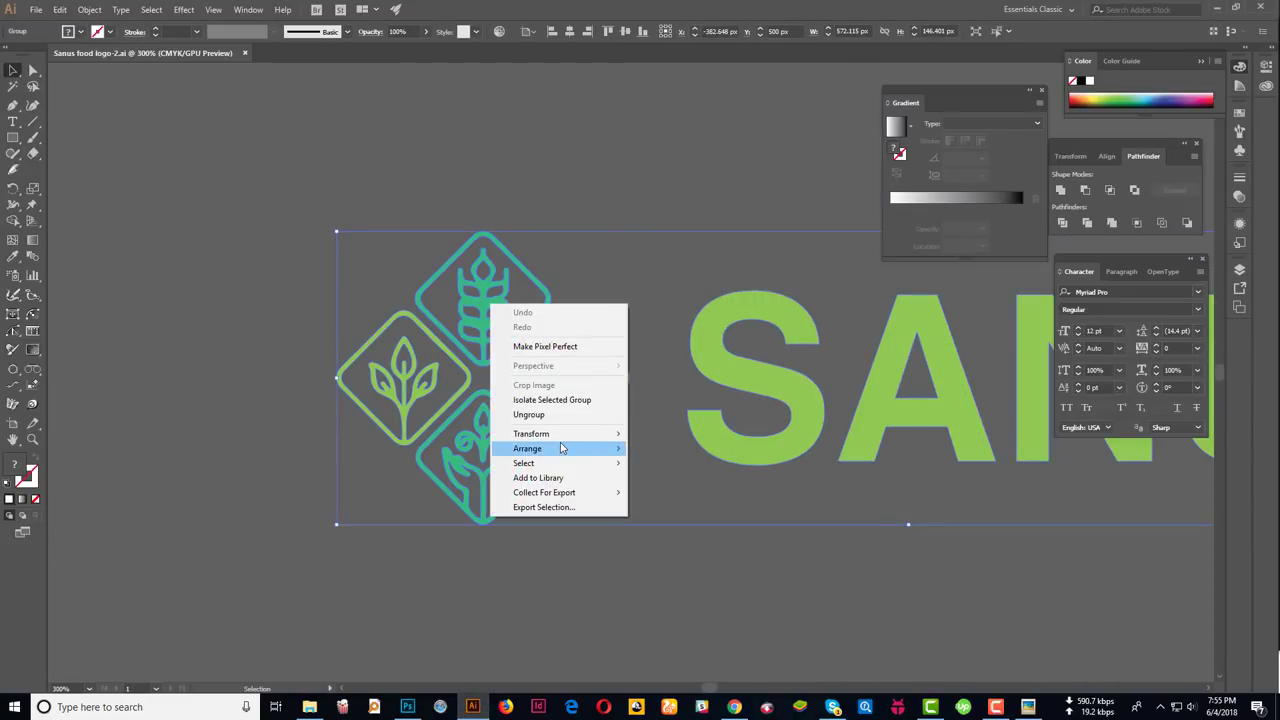
click(540, 414)
click(640, 297)
click(493, 290)
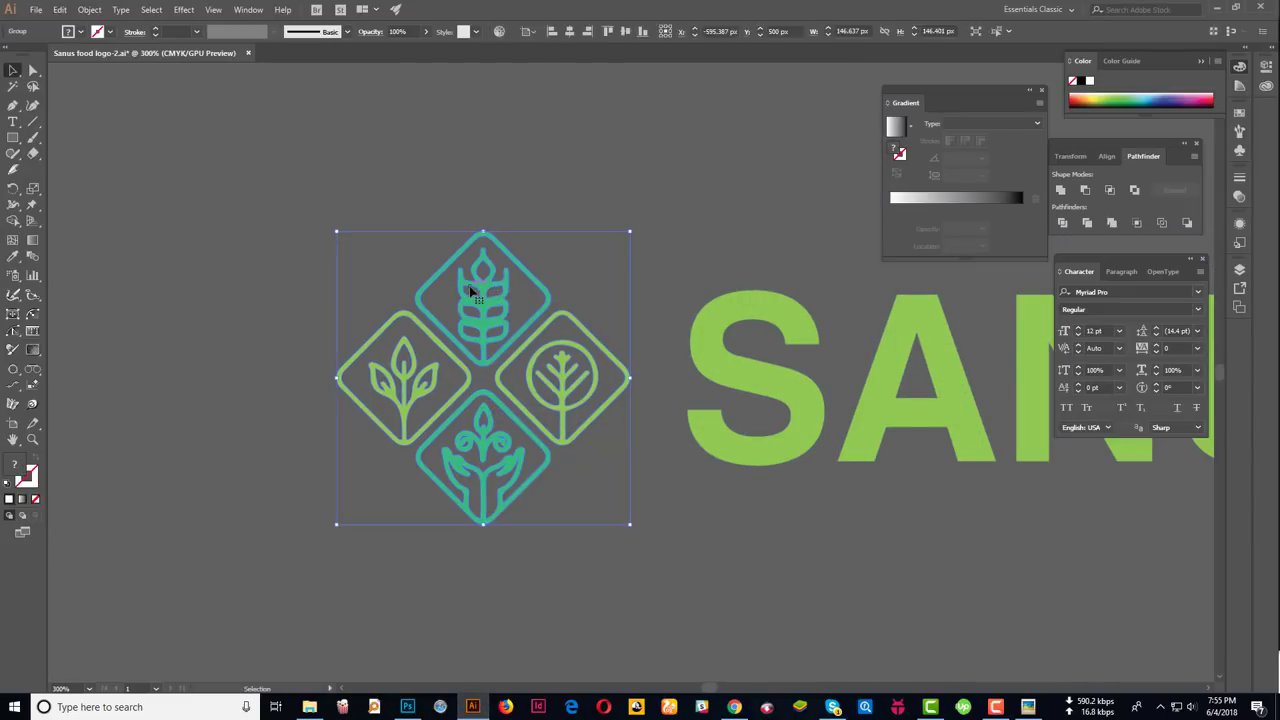
right_click(429, 277)
click(480, 392)
Read the top wheat diamond's green fill, 3eb980, then return to Photoshop
click(481, 270)
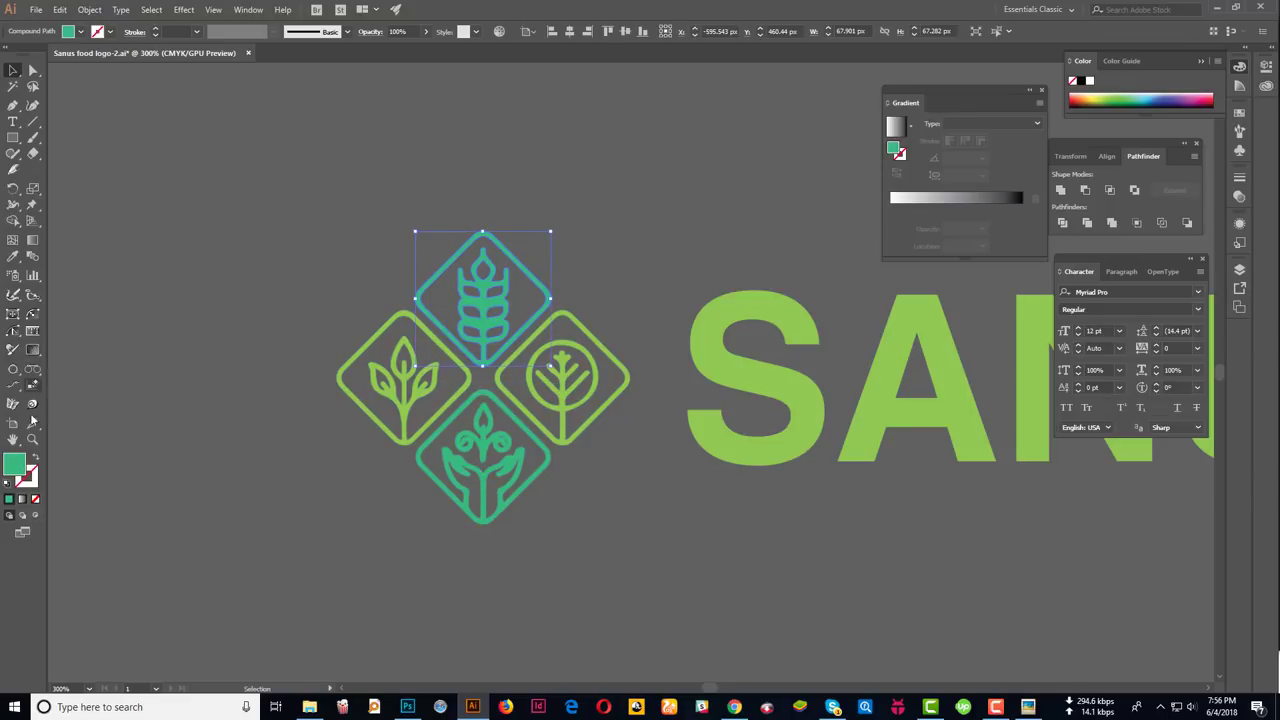
double_click(14, 462)
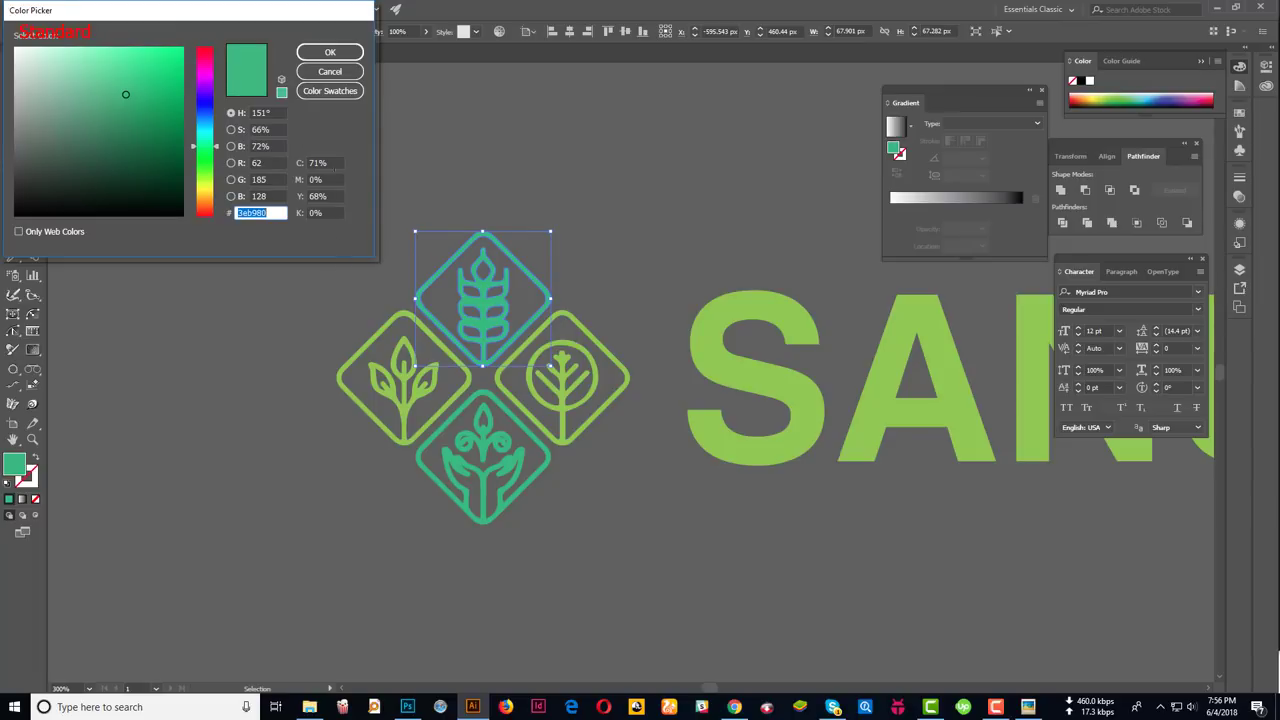
click(330, 71)
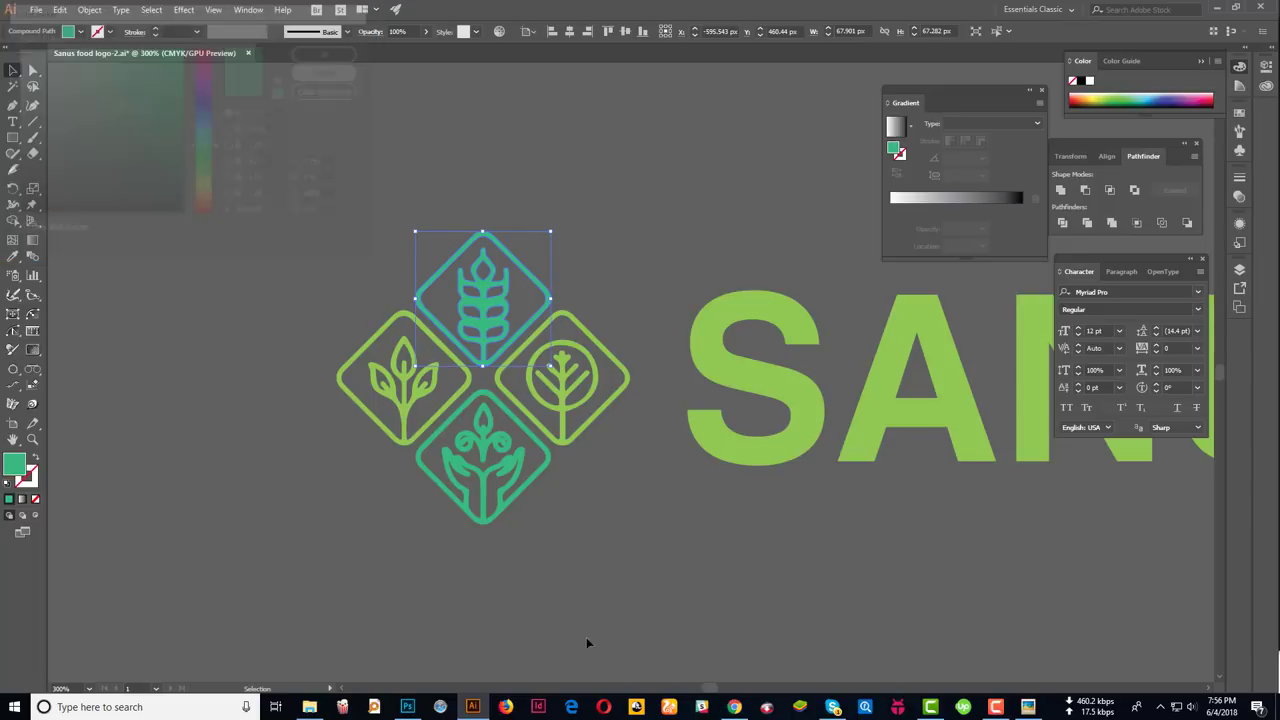
click(407, 707)
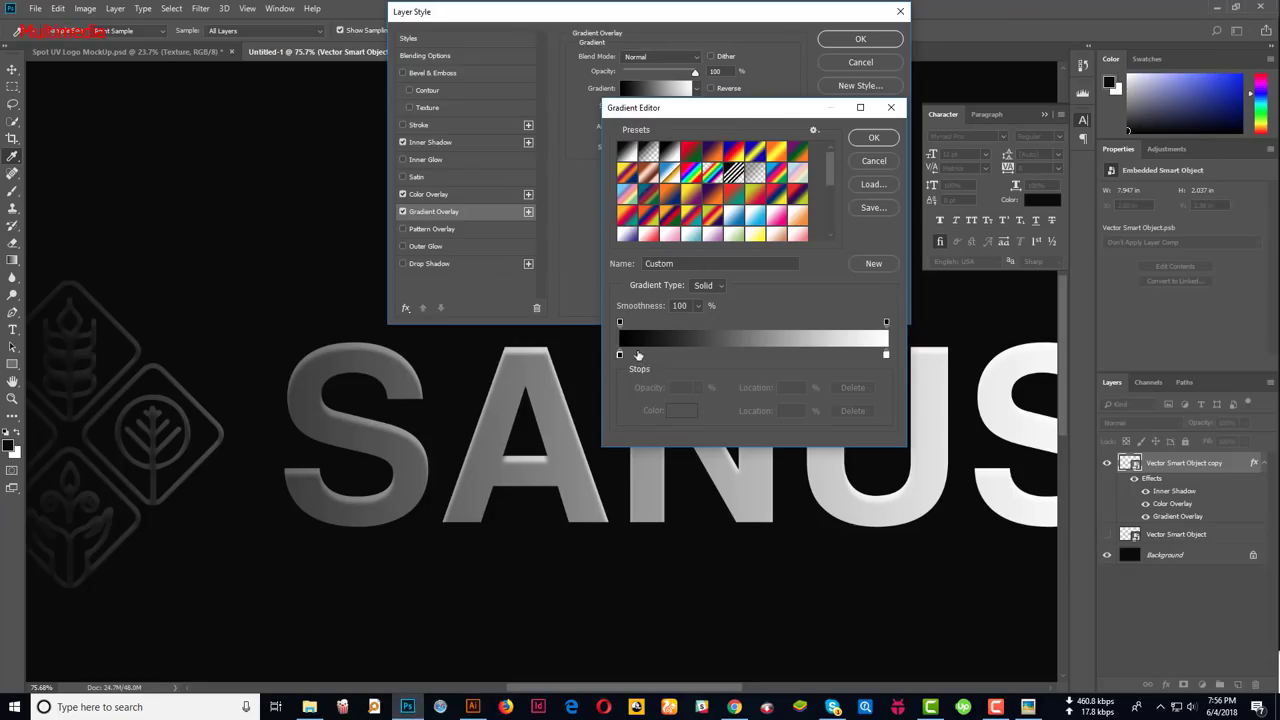
Set the gradient's left colour stop to green 3eb980
click(619, 355)
click(675, 413)
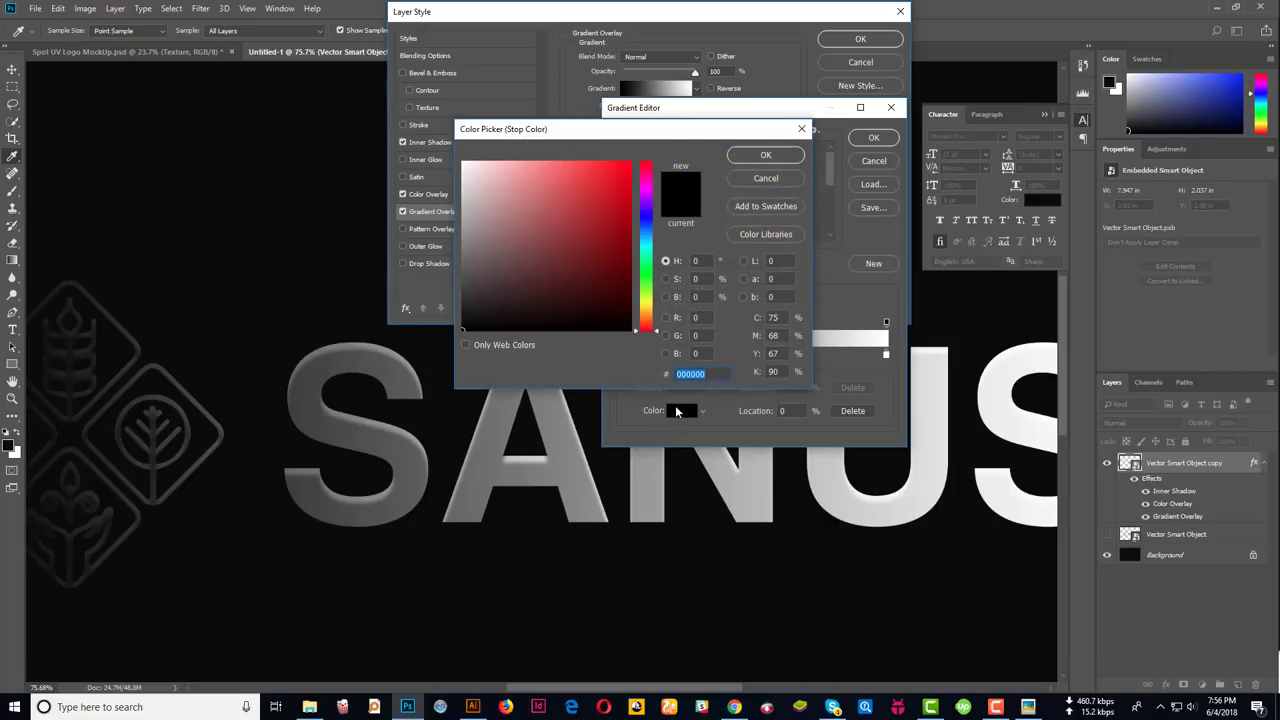
text(3eb980)
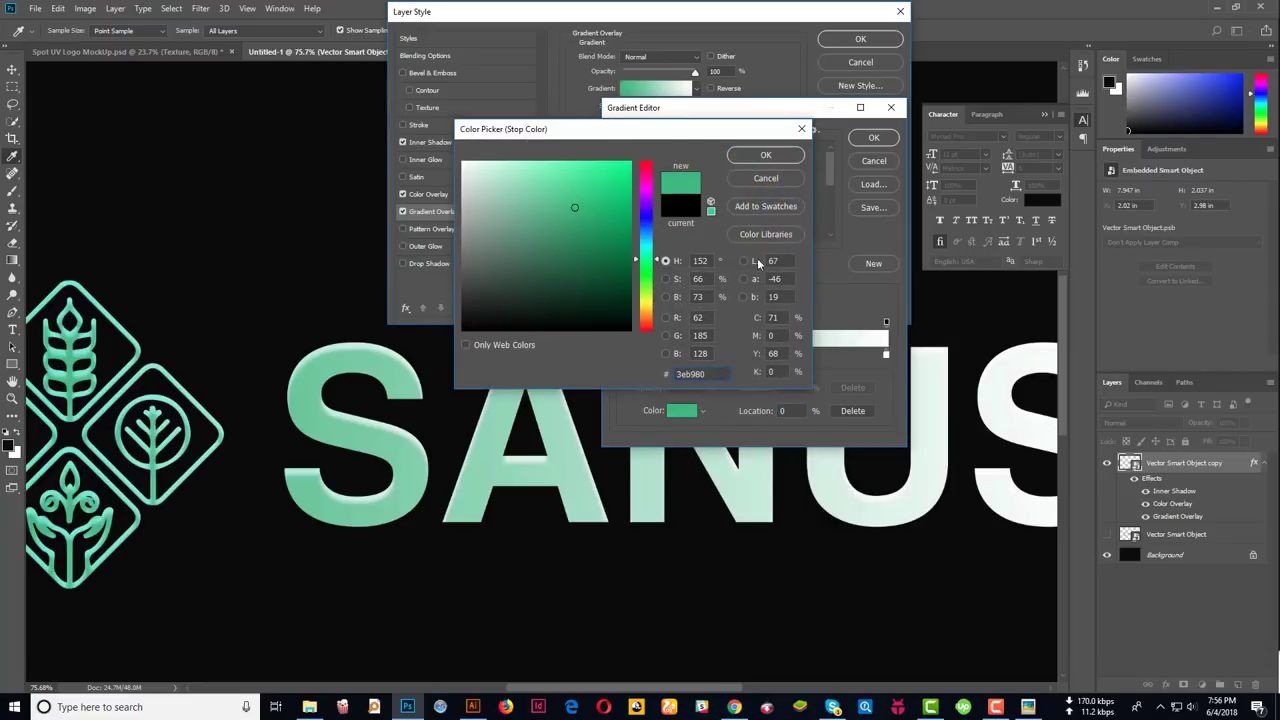
click(764, 158)
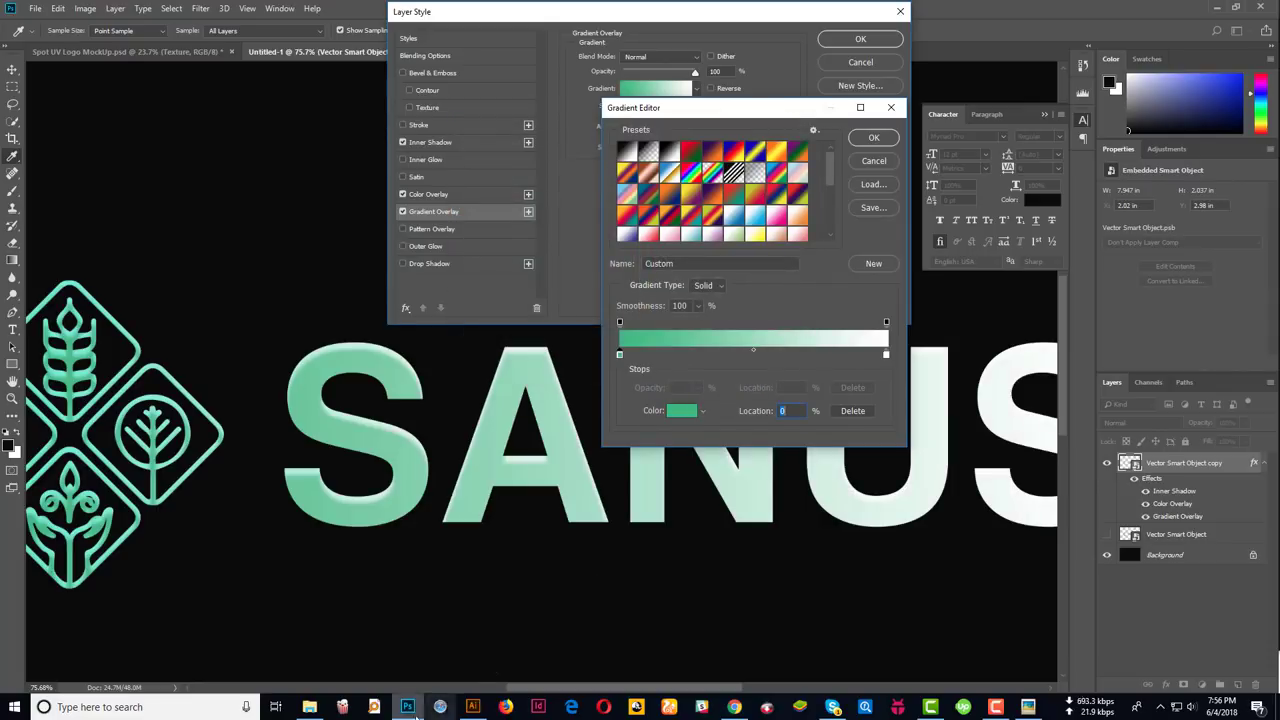
Check the leaf diamond's green fill colour in the Illustrator logo file
click(473, 707)
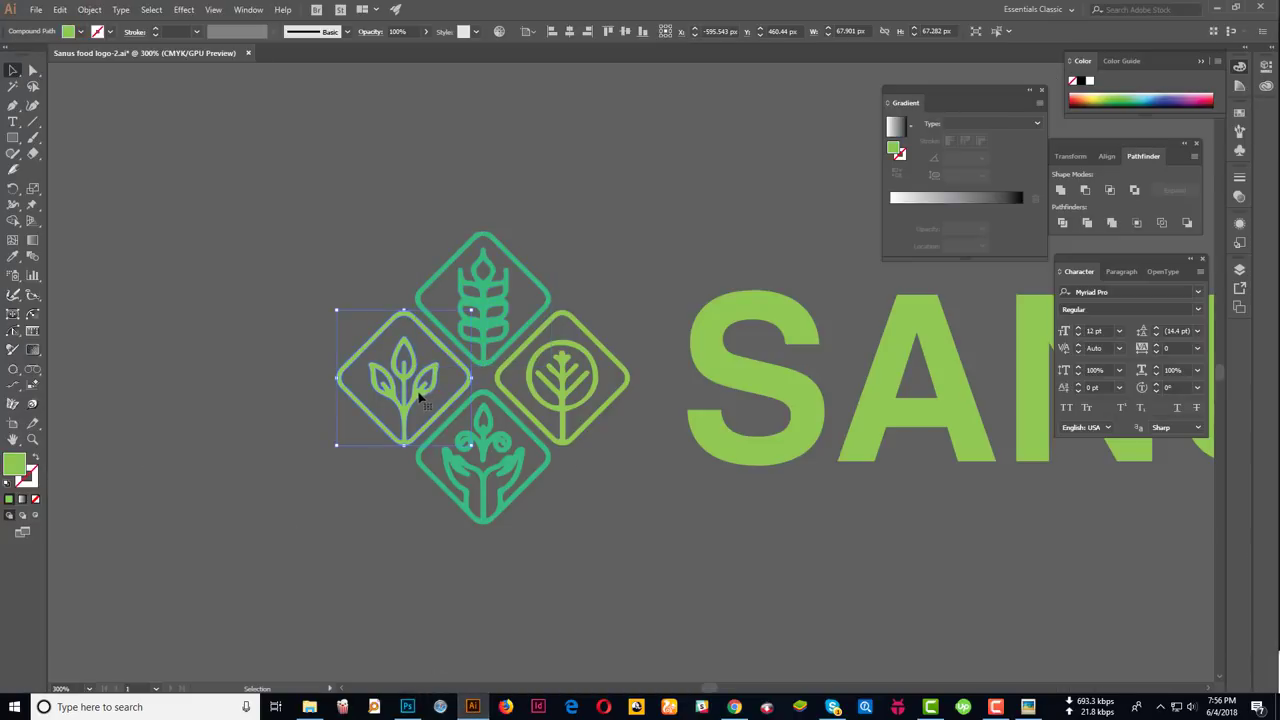
click(385, 331)
double_click(16, 463)
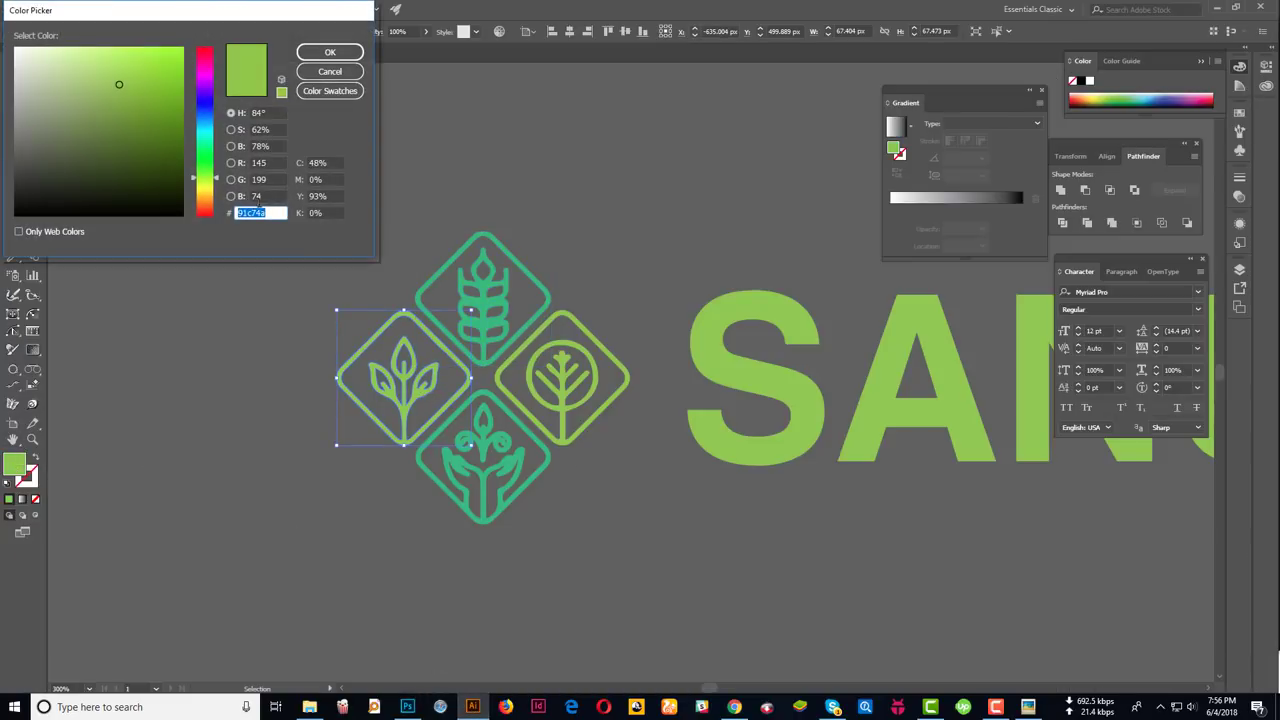
click(330, 71)
click(474, 707)
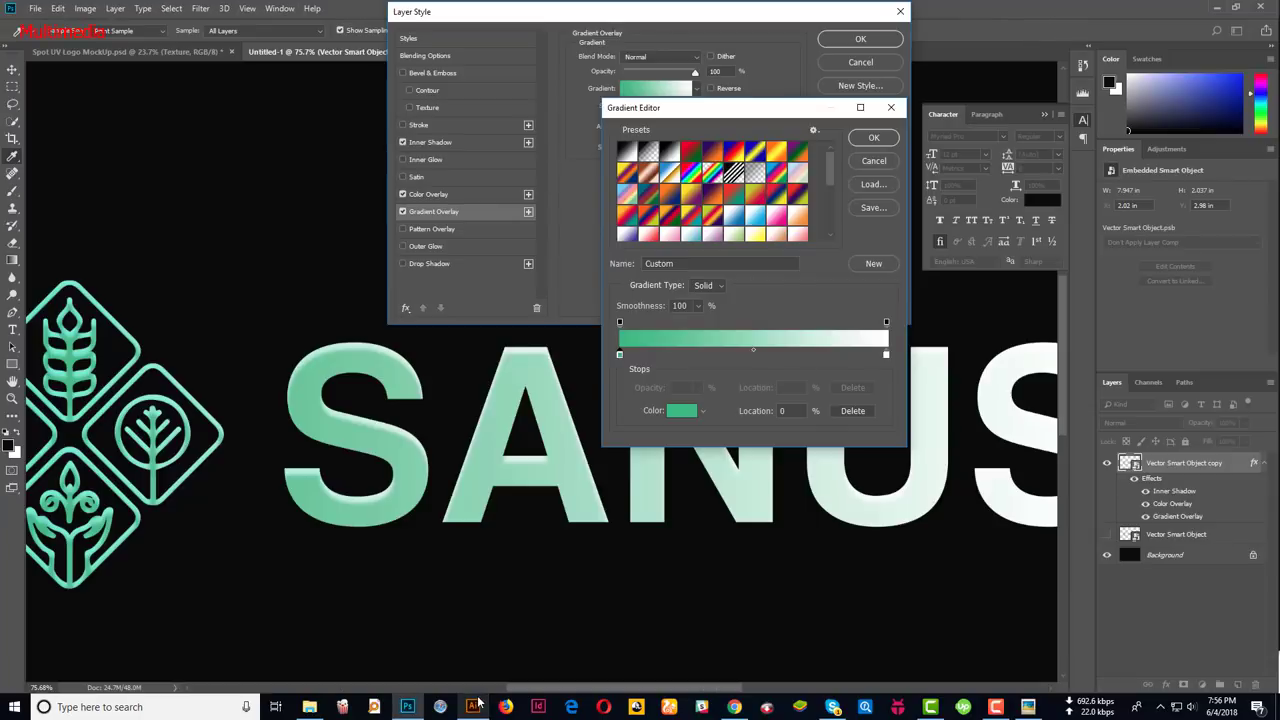
Set the gradient's right colour stop to green 91c74a
click(886, 355)
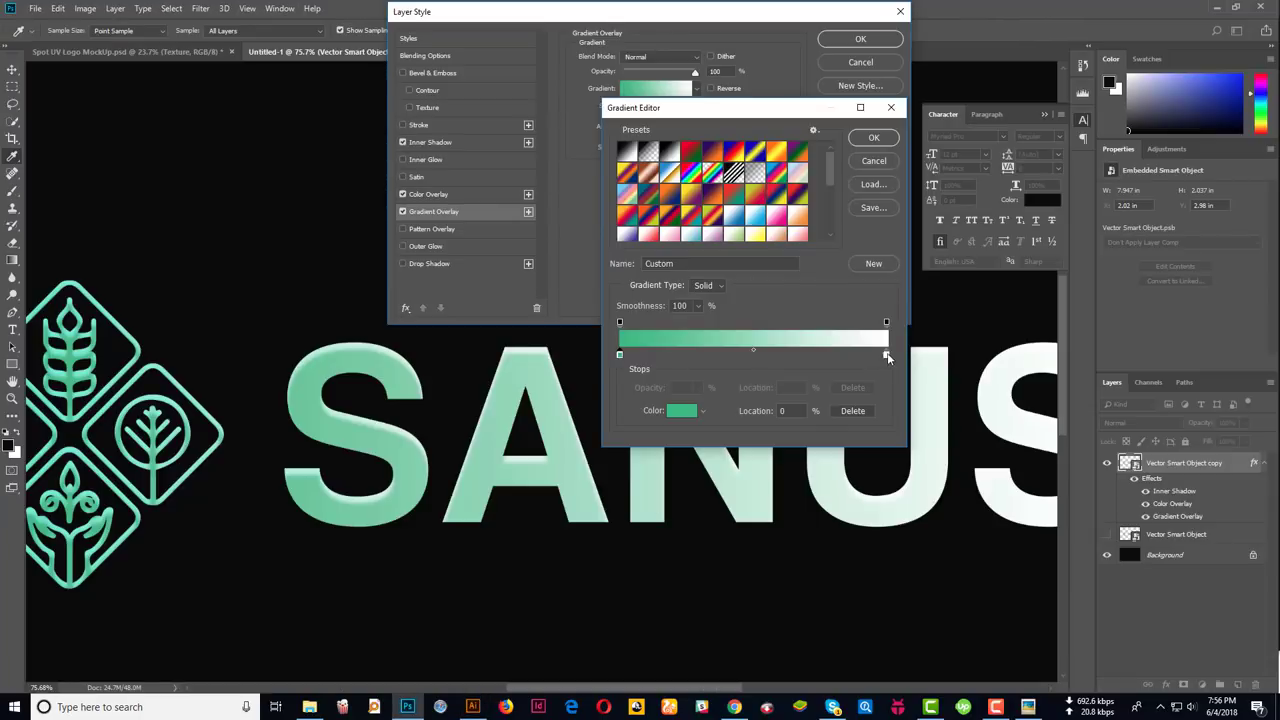
click(685, 418)
text(91c74a)
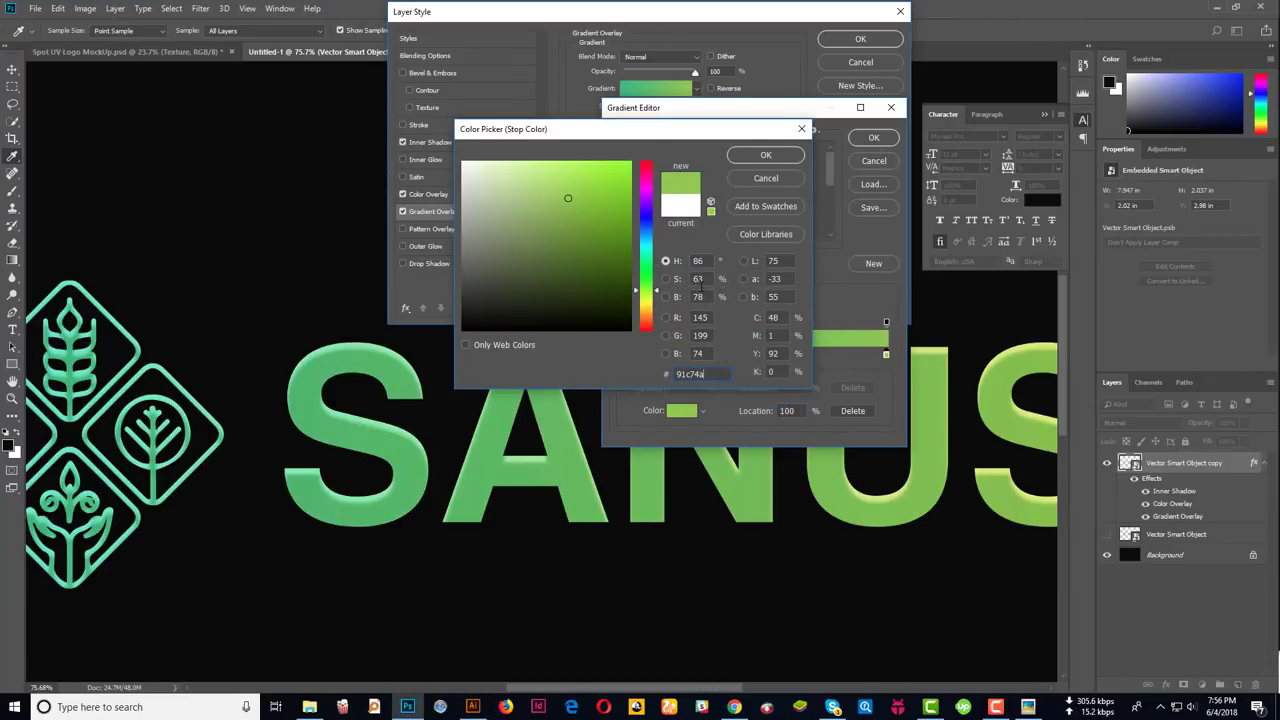
click(765, 155)
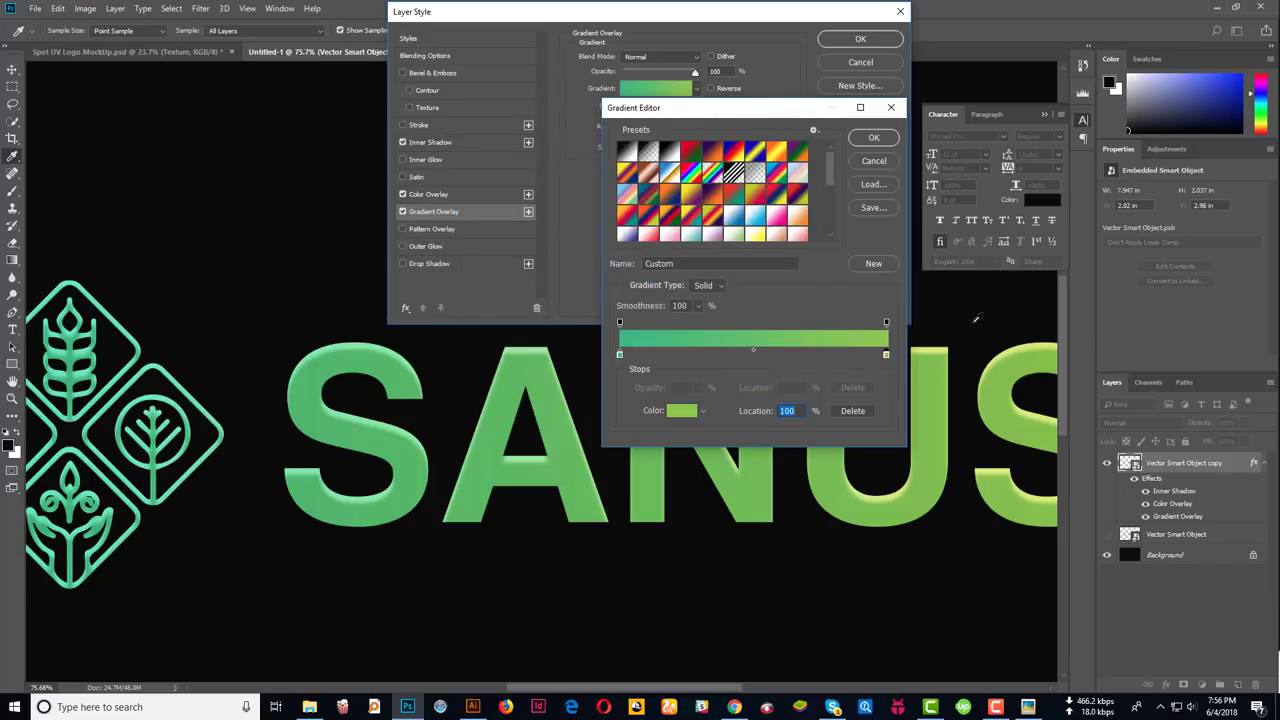
Recolour the stops near-black on the left and light grey e1e1e1 on the right, and accept the gradient
double_click(619, 355)
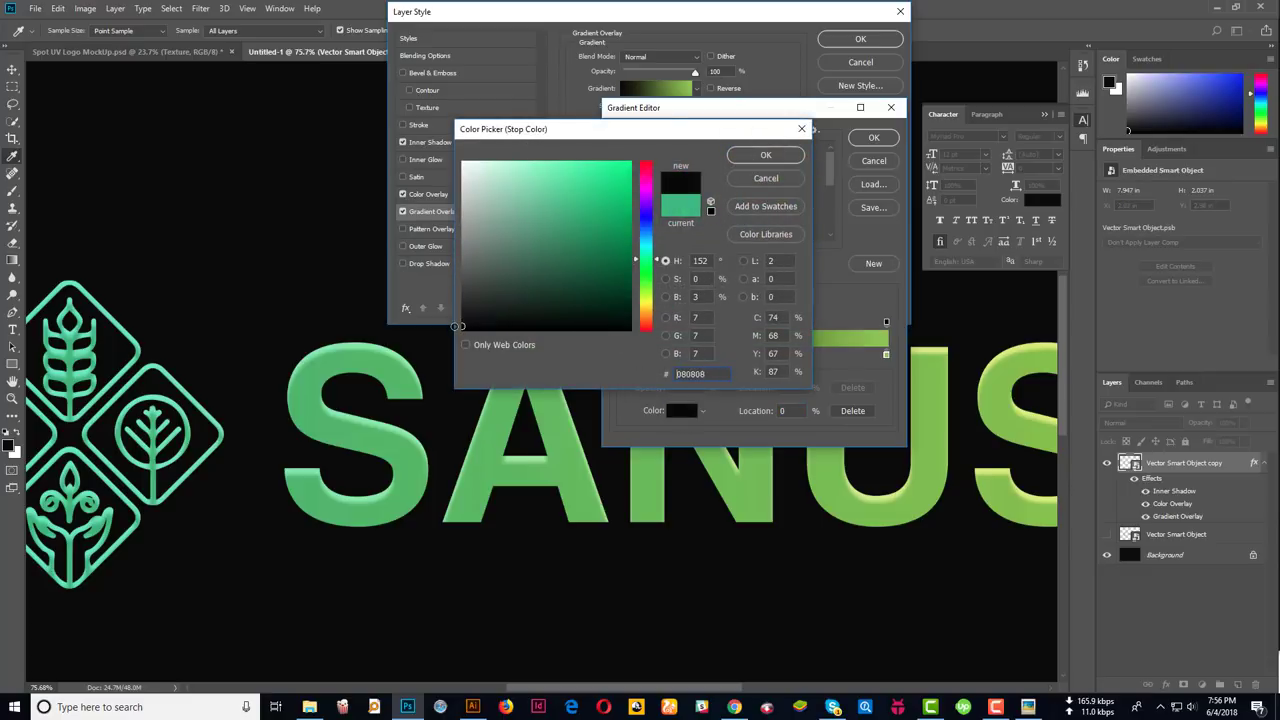
drag(455, 320, 461, 316)
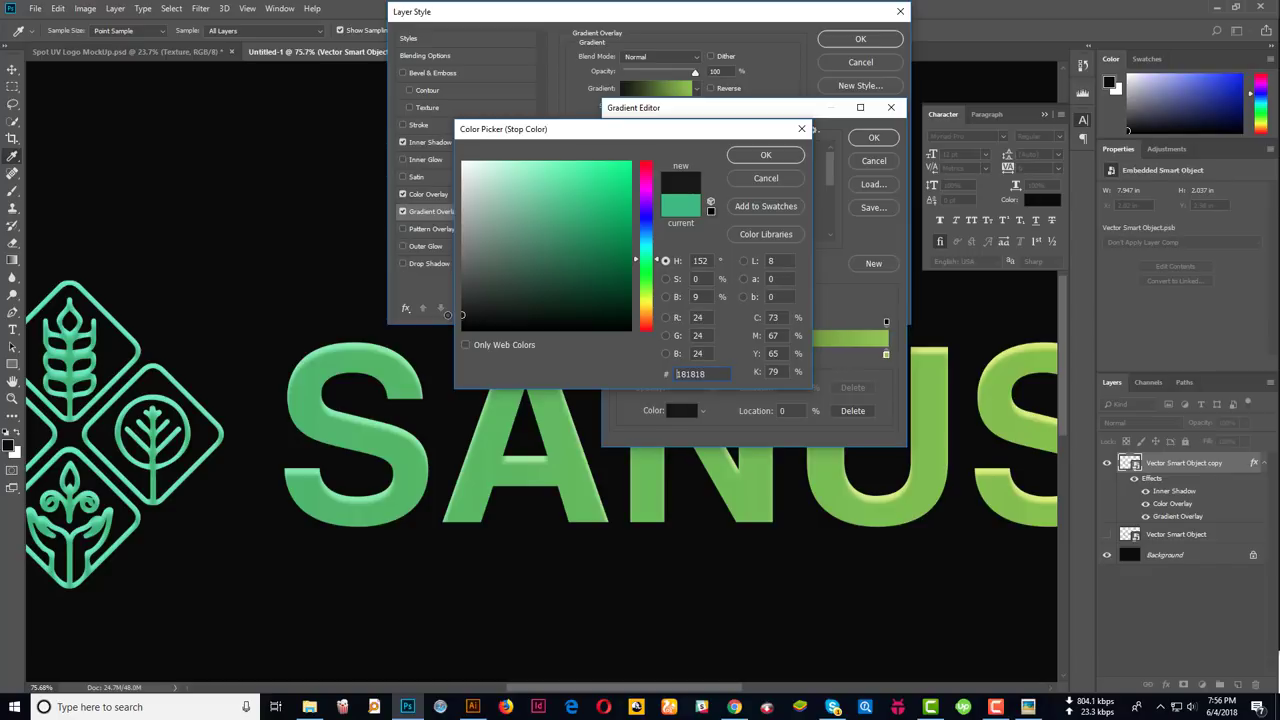
click(766, 158)
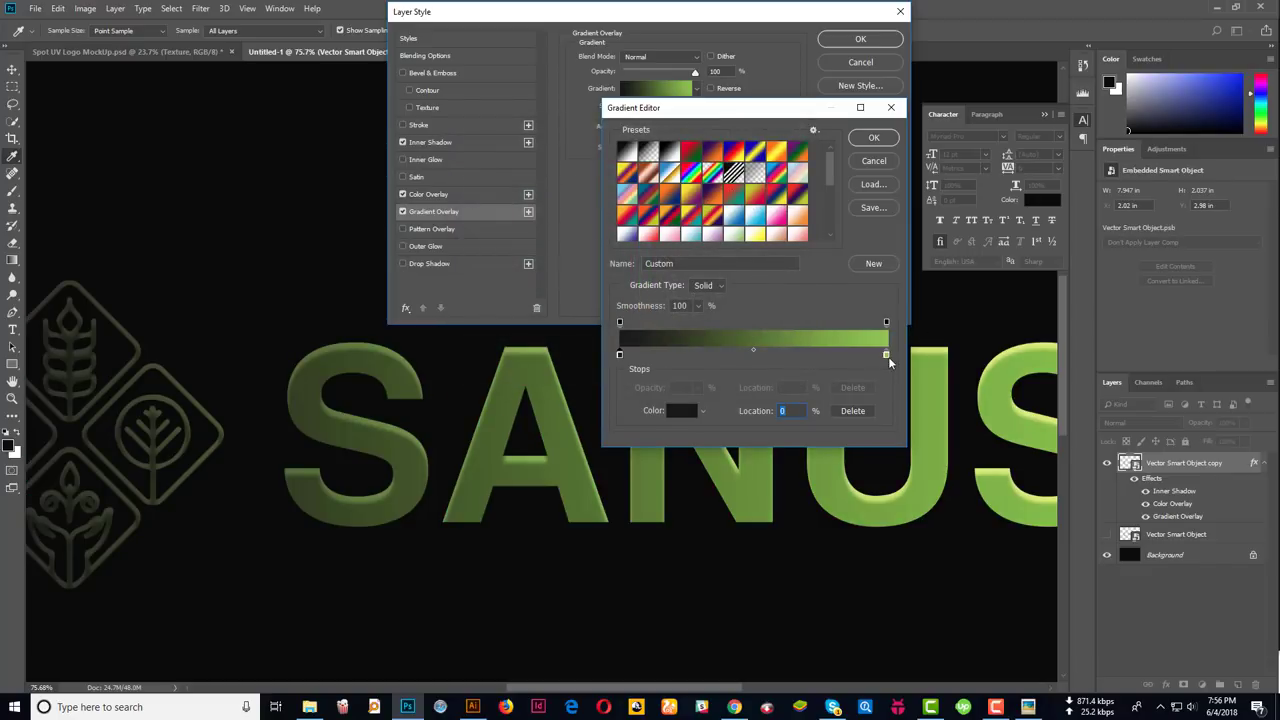
click(886, 355)
click(681, 410)
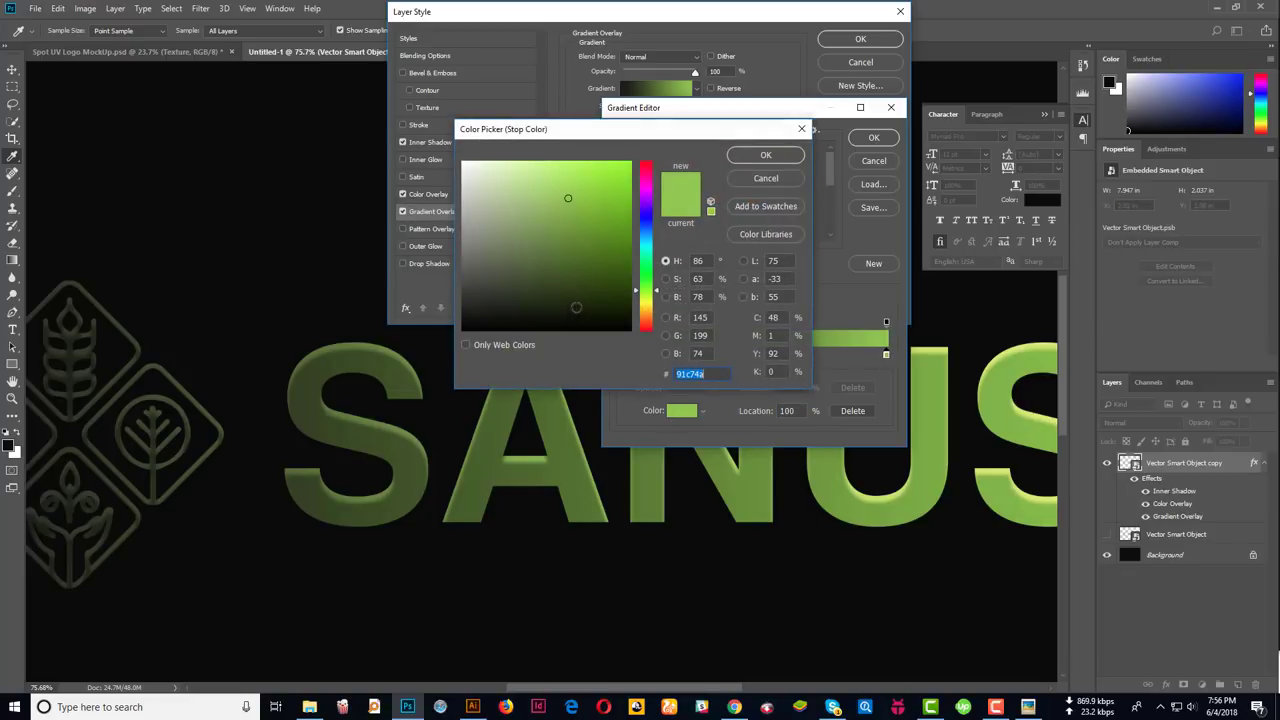
mouse_move(576, 308)
mouse_down()
mouse_move(458, 177)
mouse_move(440, 192)
mouse_move(440, 181)
mouse_up()
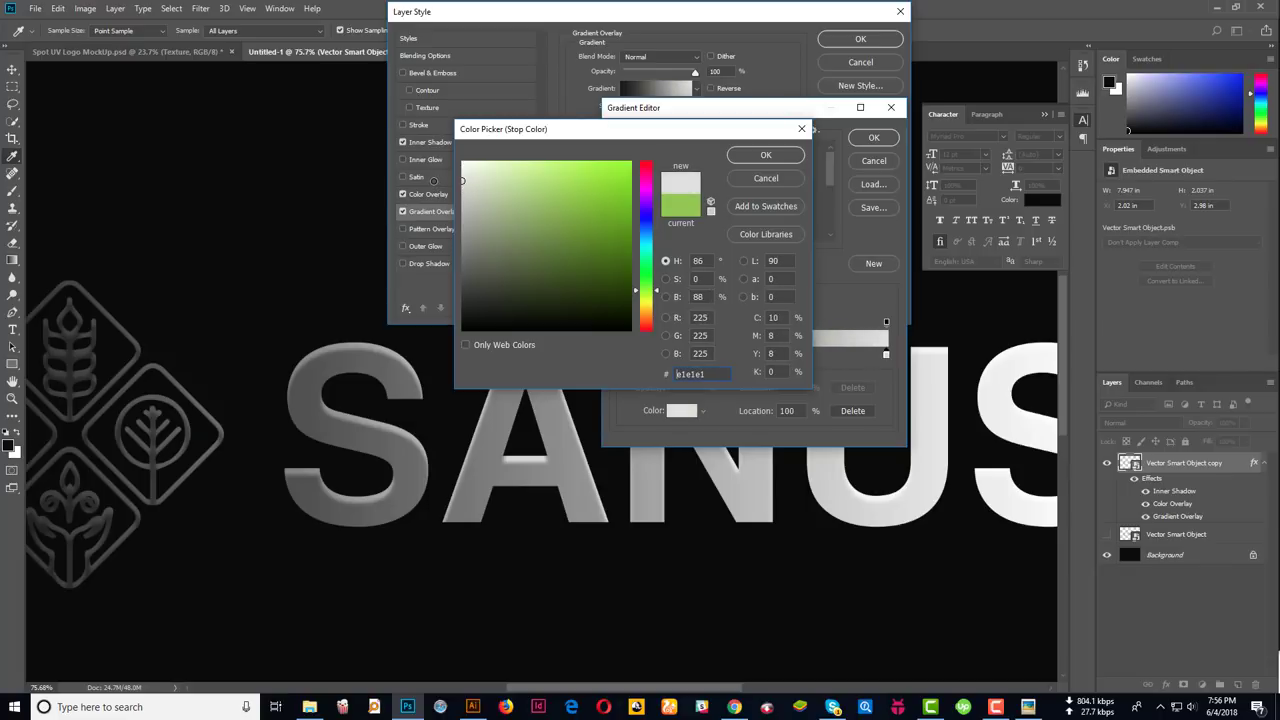
click(762, 156)
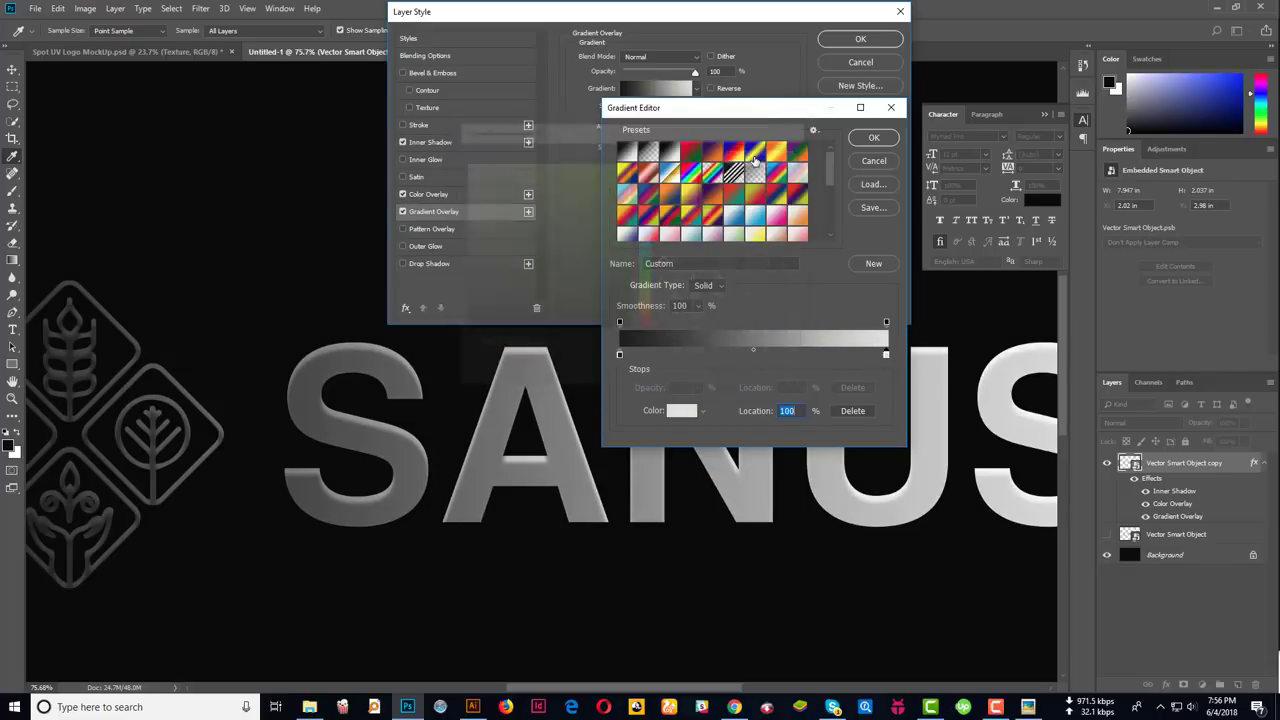
click(870, 139)
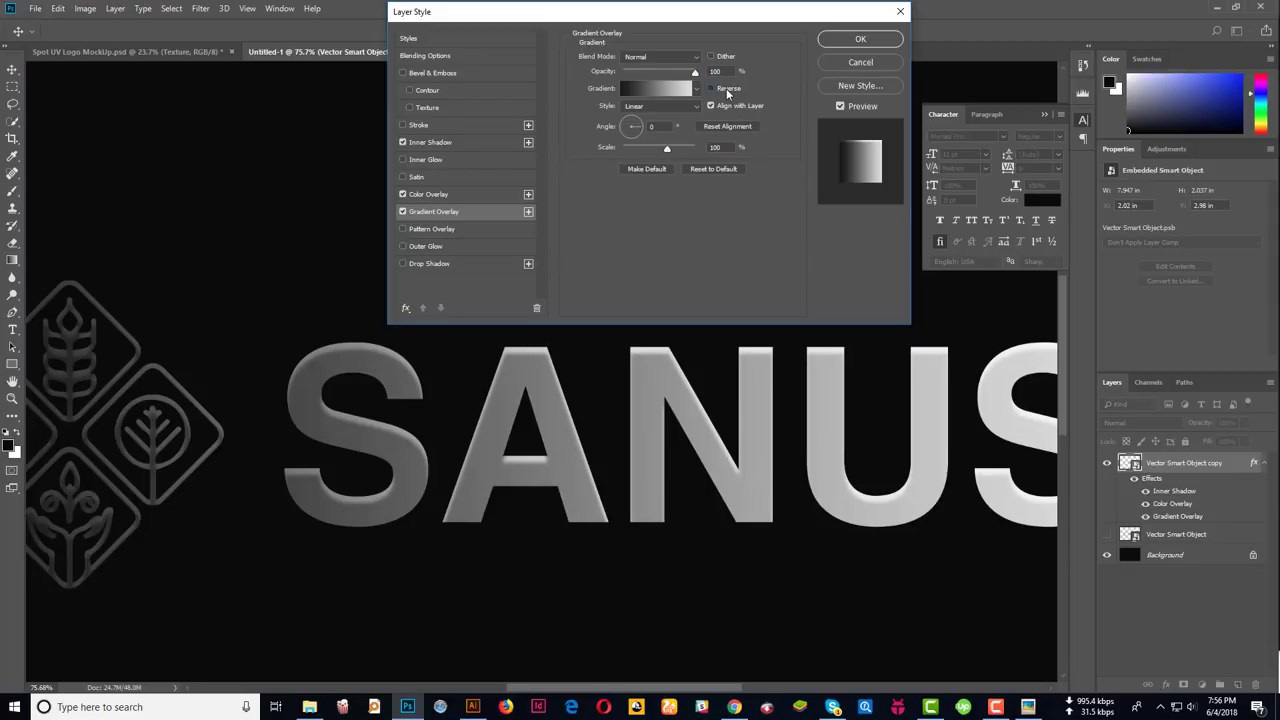
Leave Reverse unchecked, adjust the gradient overlay angle, and apply the layer style
click(726, 88)
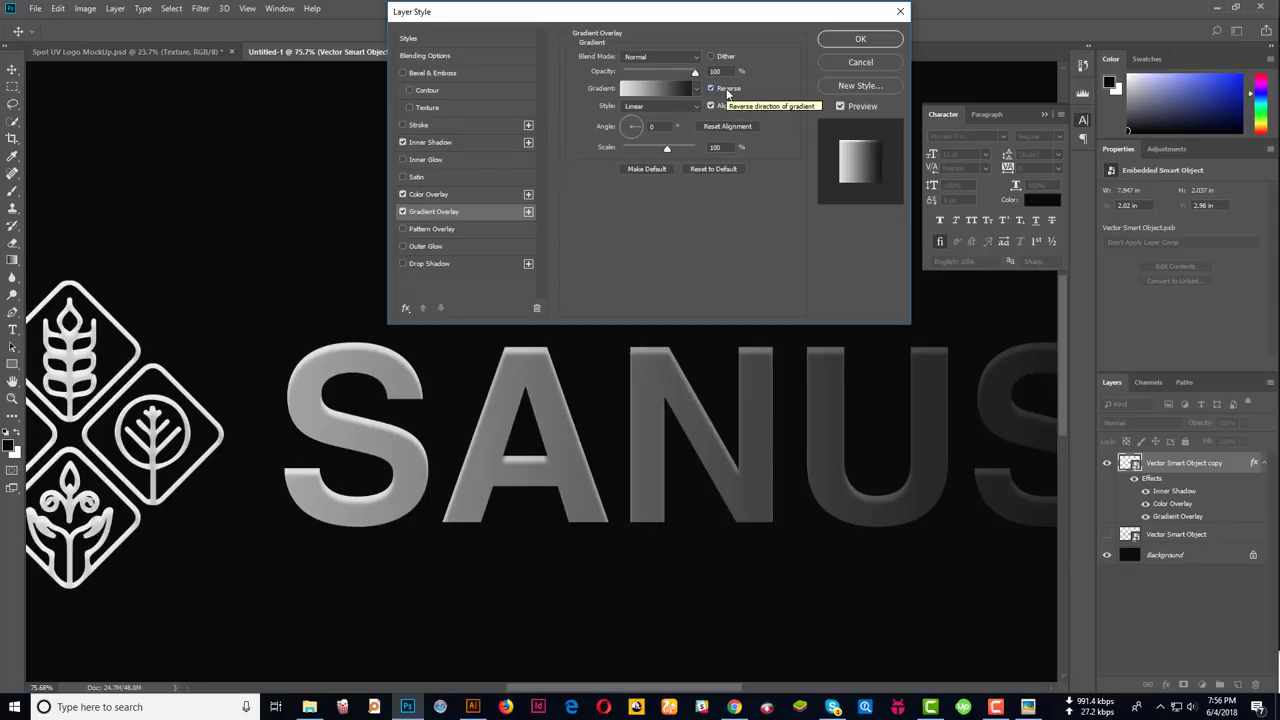
click(726, 88)
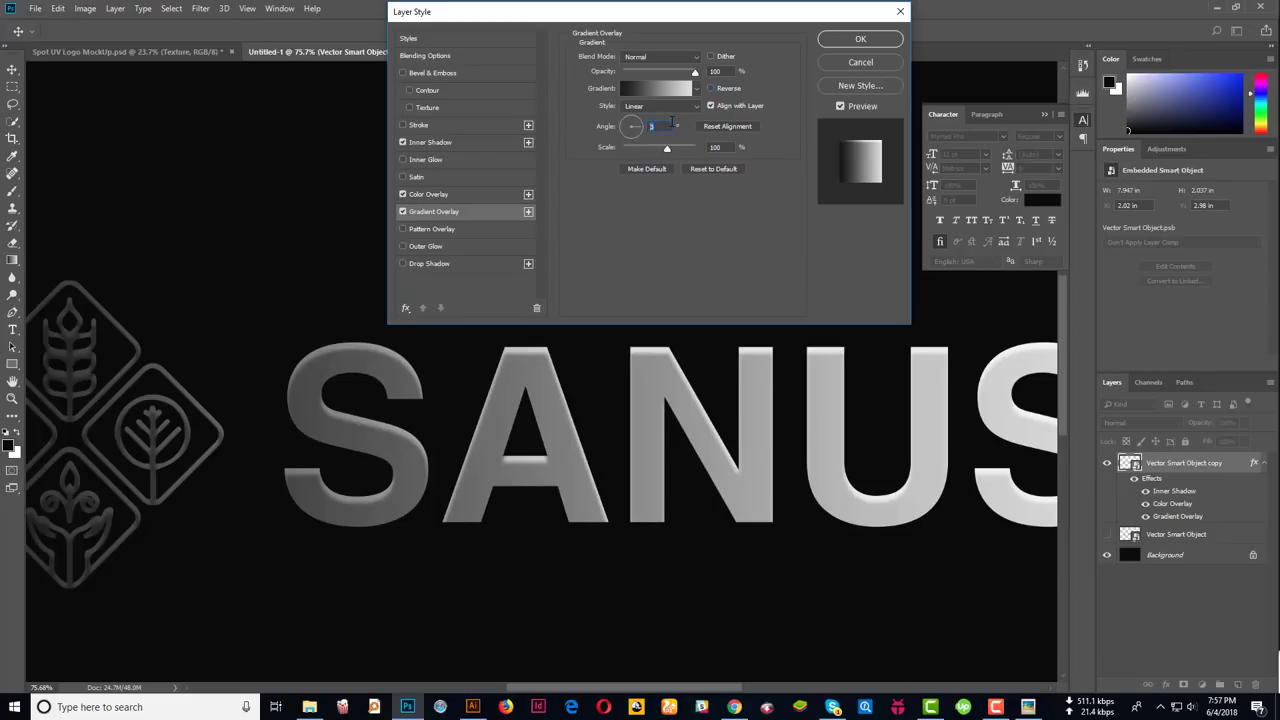
drag(638, 129, 618, 134)
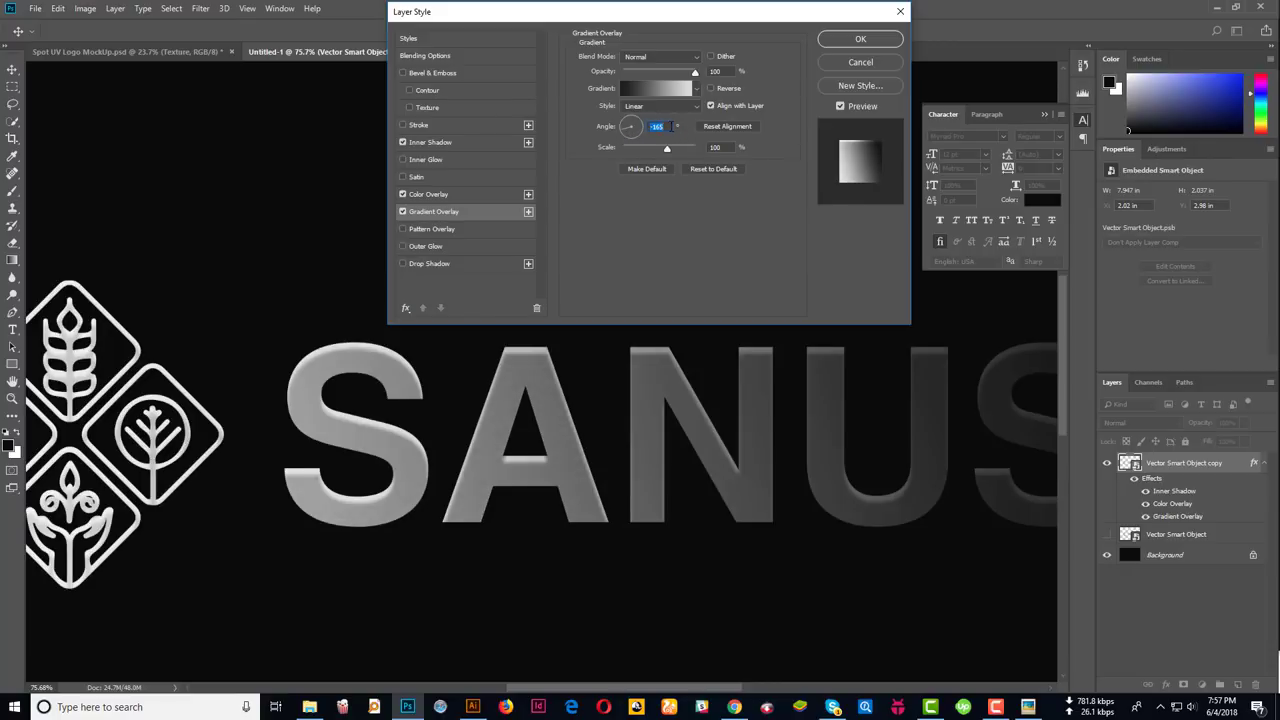
text(90)
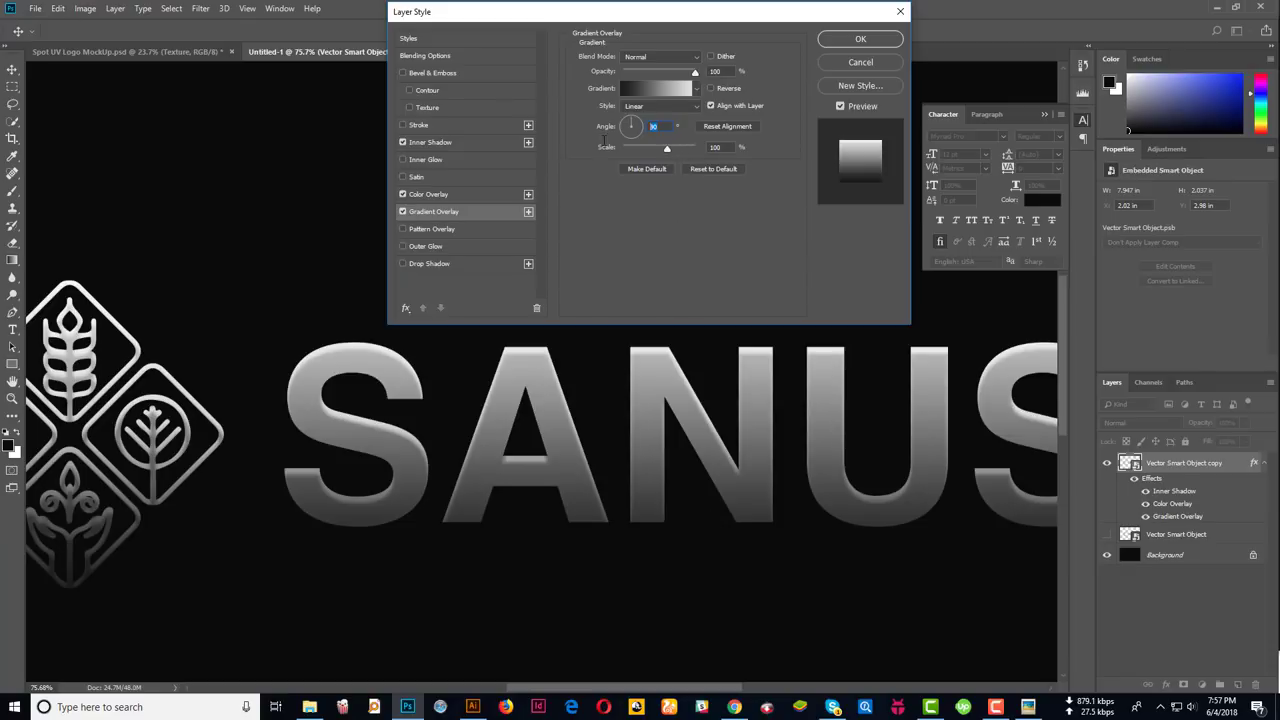
text(0)
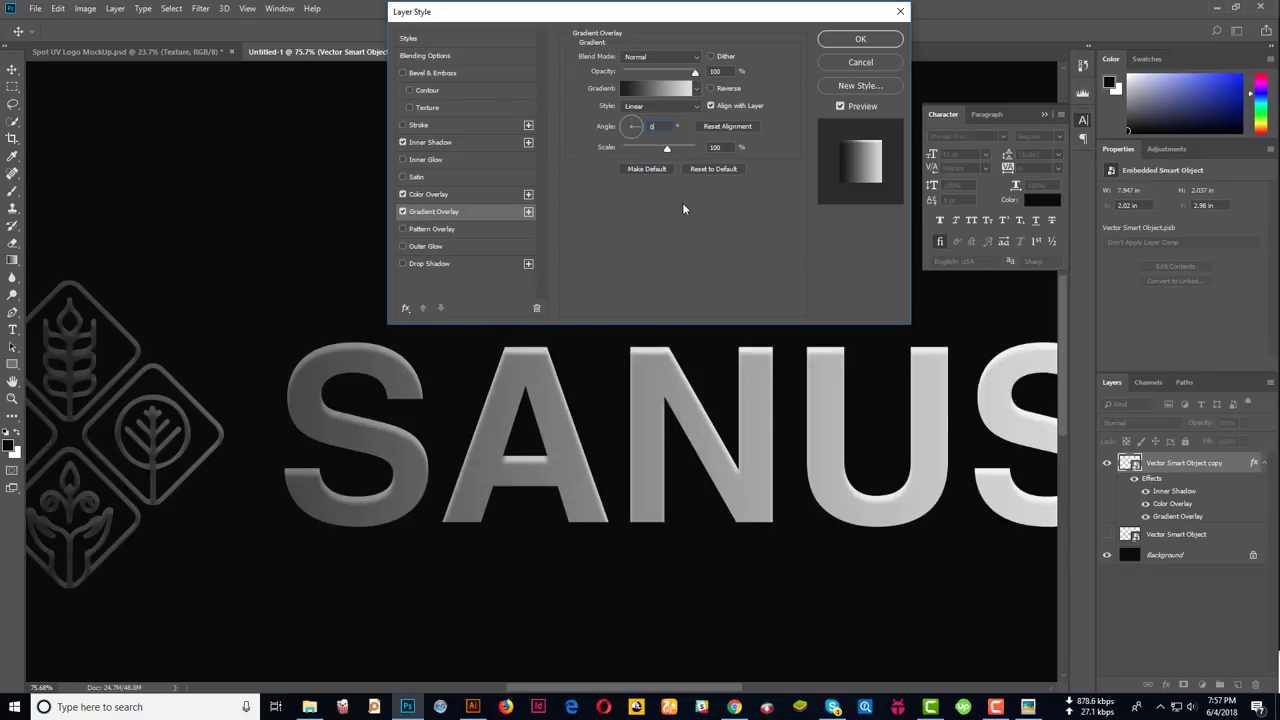
click(716, 147)
click(858, 41)
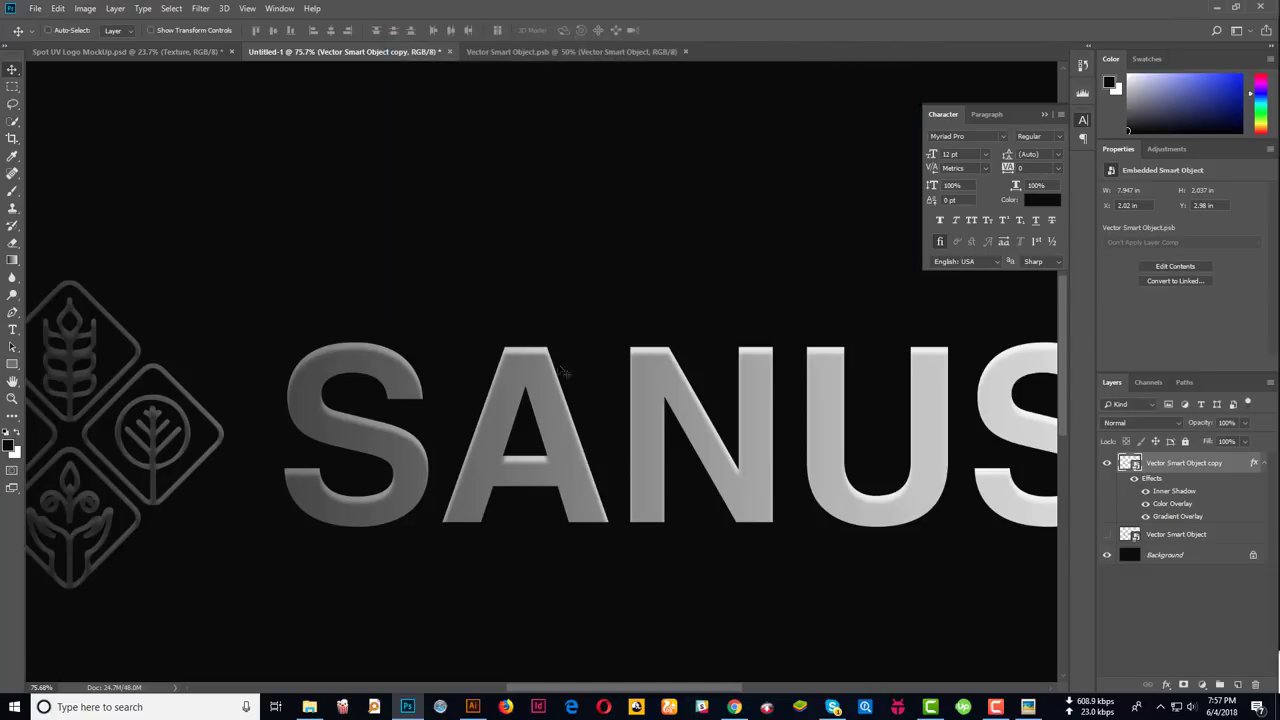
Reopen the logo copy's Gradient Overlay and bring up its gradient for editing
key(ctrl+0)
scroll(480, 370, up, 2)
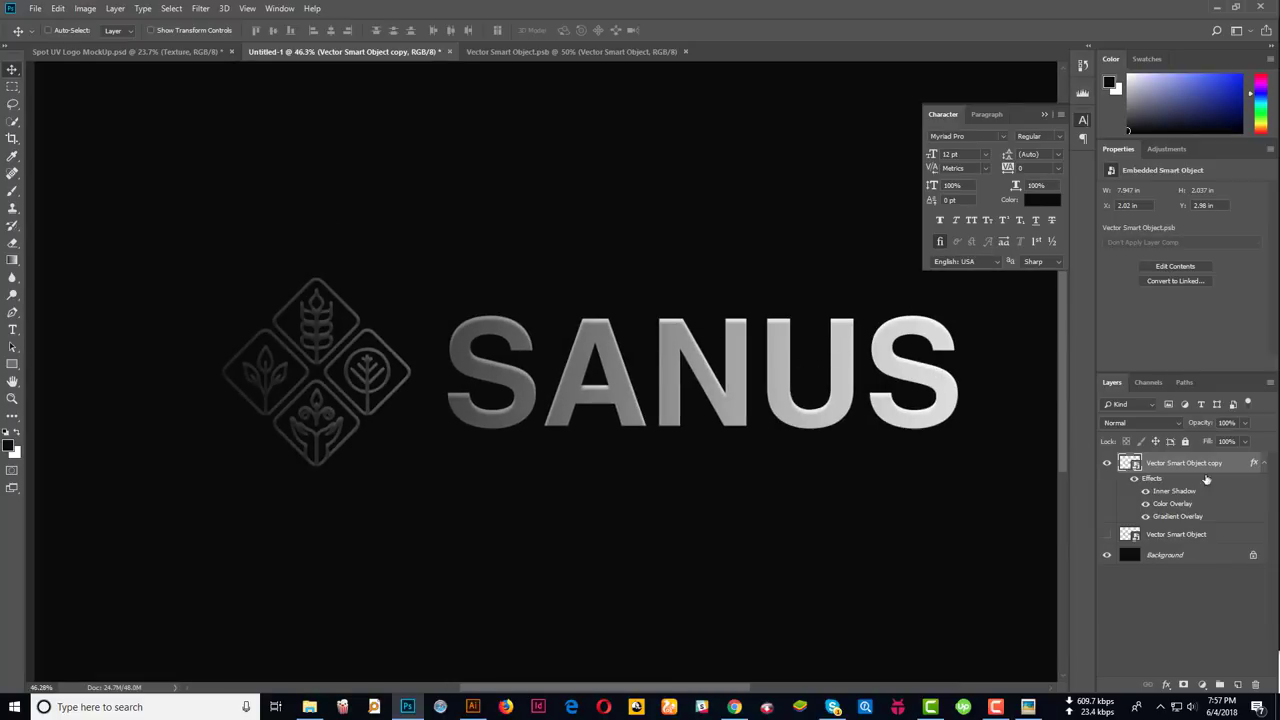
double_click(1237, 465)
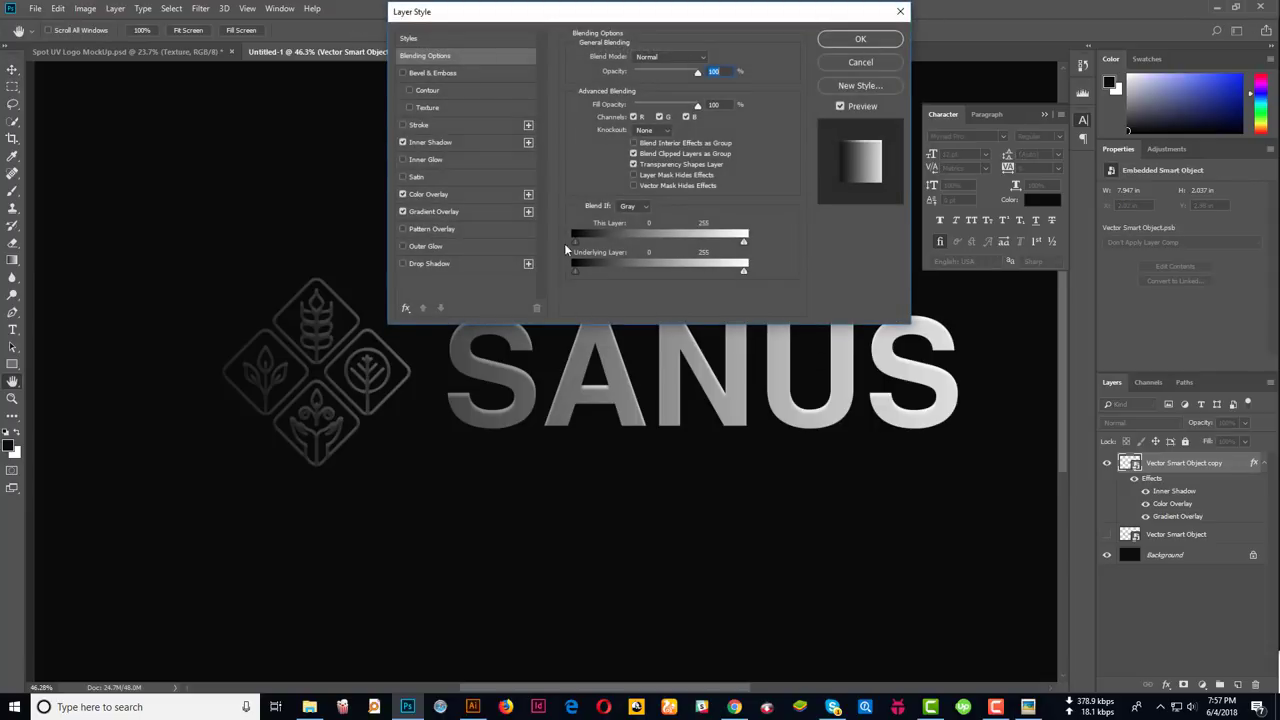
click(449, 213)
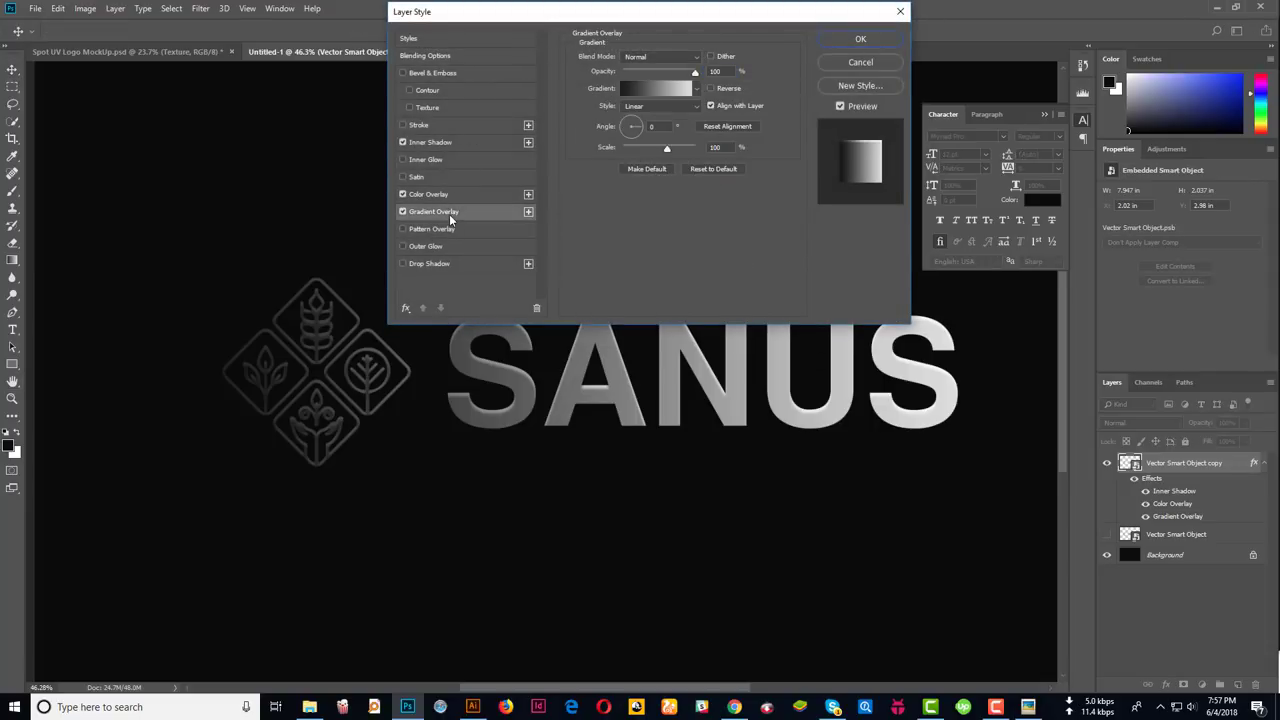
click(668, 96)
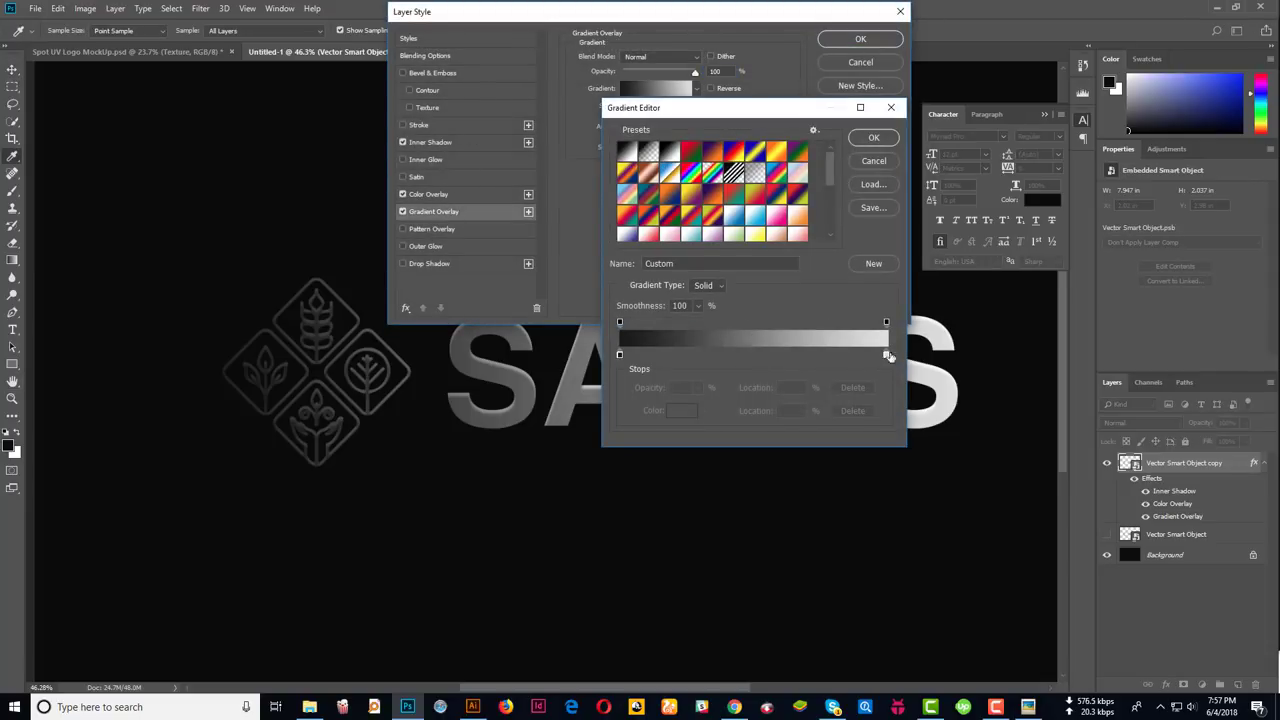
Add a light stop at 50% and a dark stop at 100%, then apply the style
drag(802, 355, 754, 353)
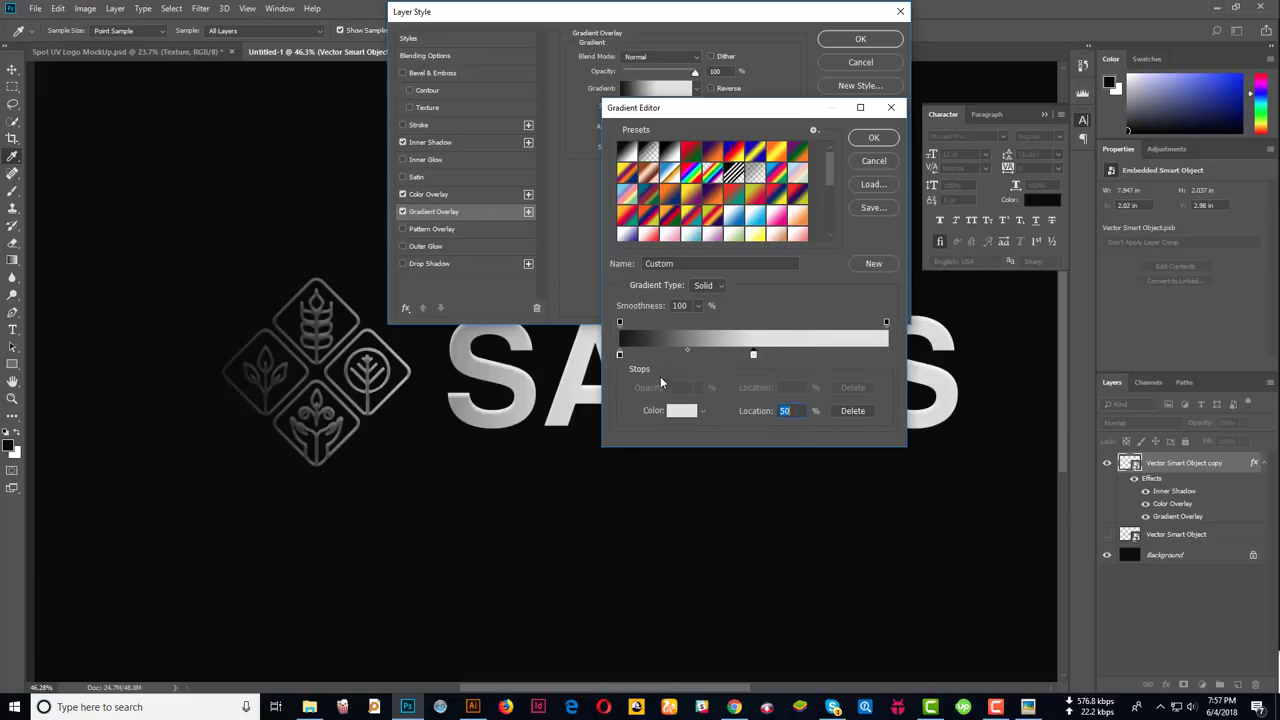
click(619, 355)
drag(620, 355, 886, 355)
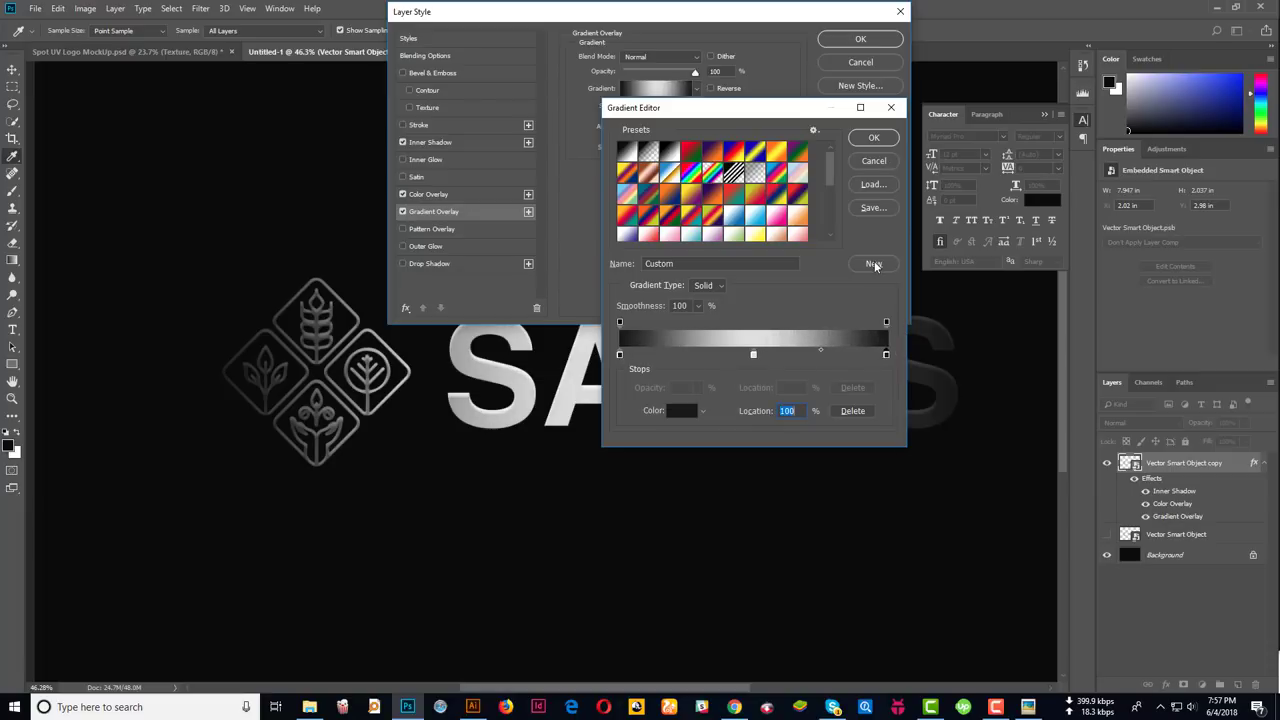
click(874, 137)
click(860, 39)
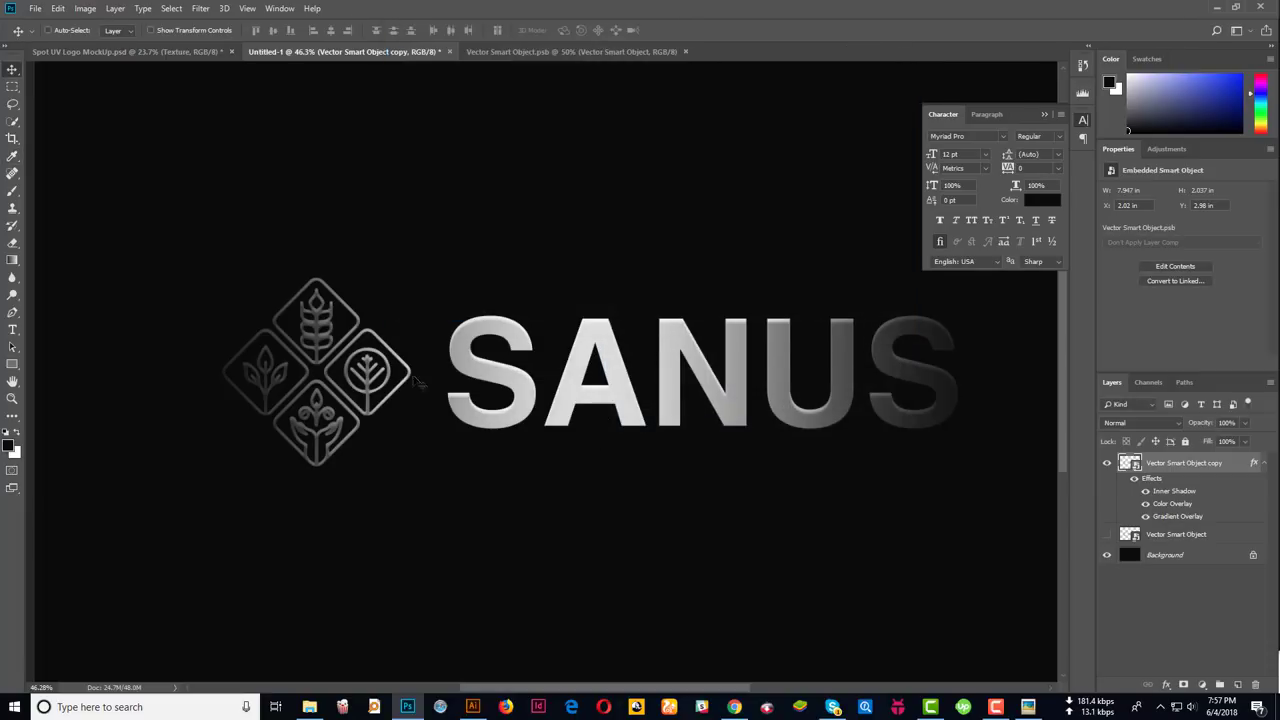
scroll(630, 402, down, 2)
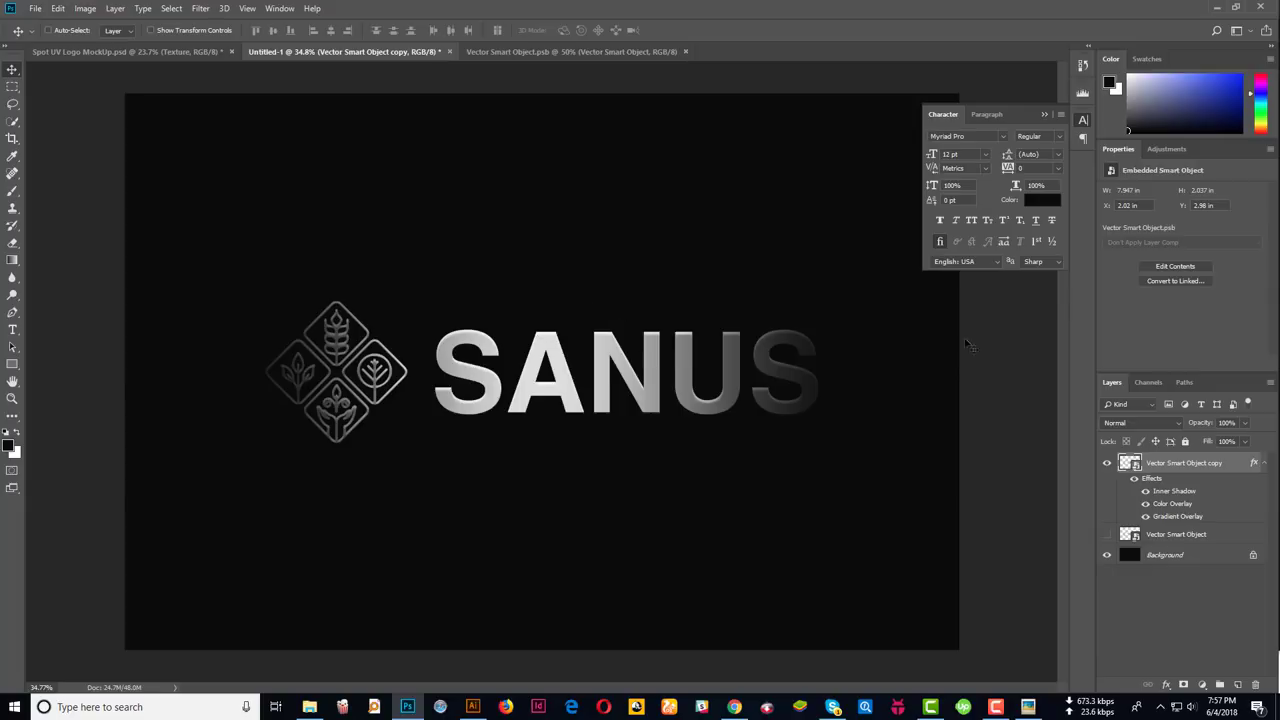
double_click(1228, 465)
double_click(1238, 466)
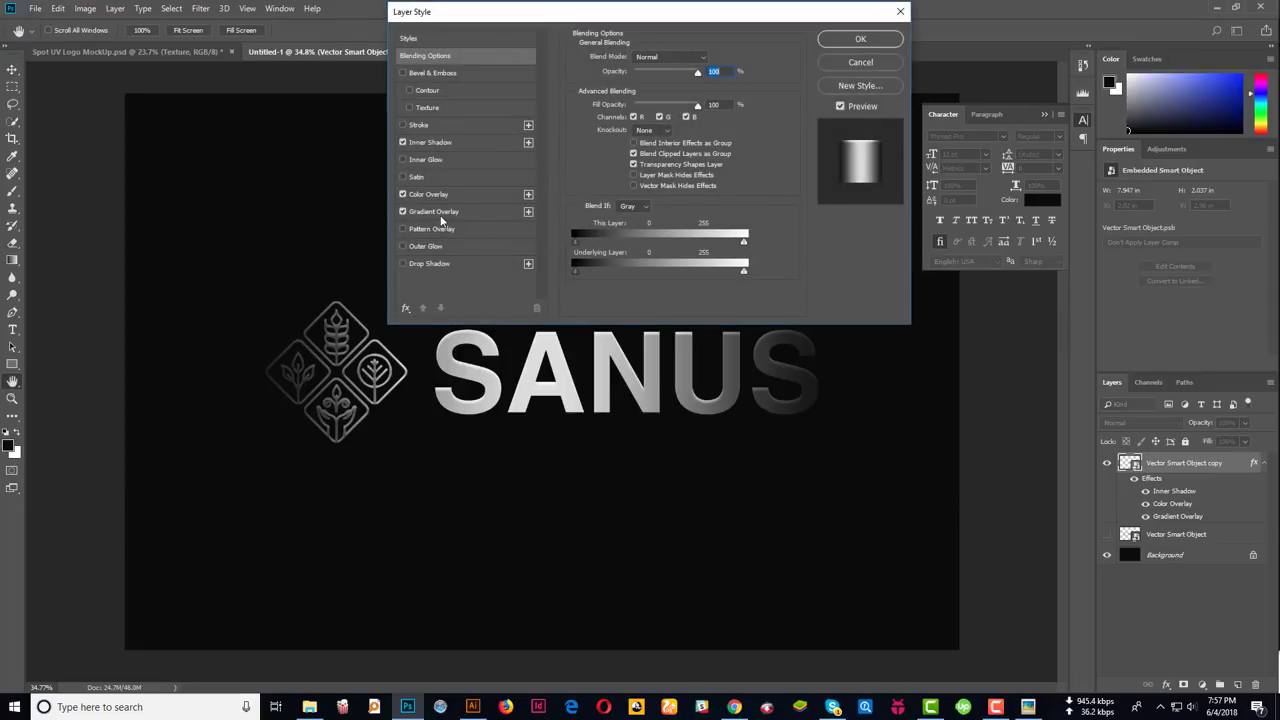
click(440, 215)
click(662, 93)
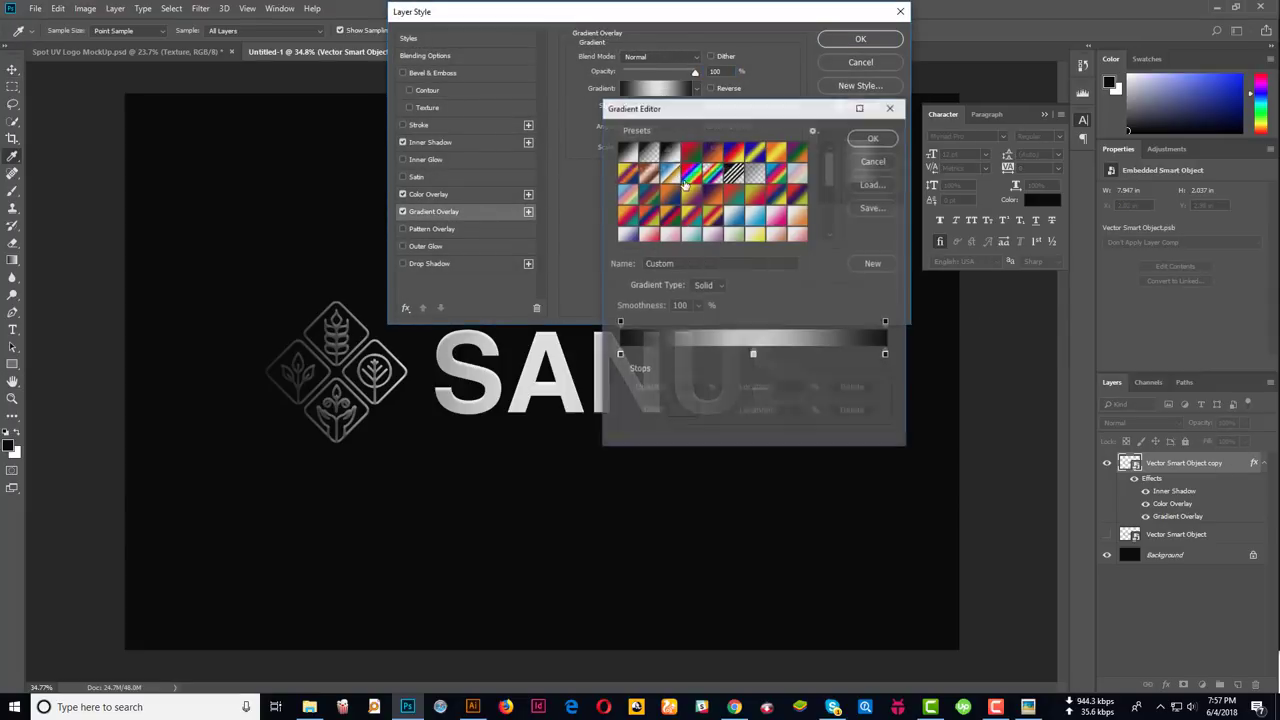
drag(886, 355, 885, 385)
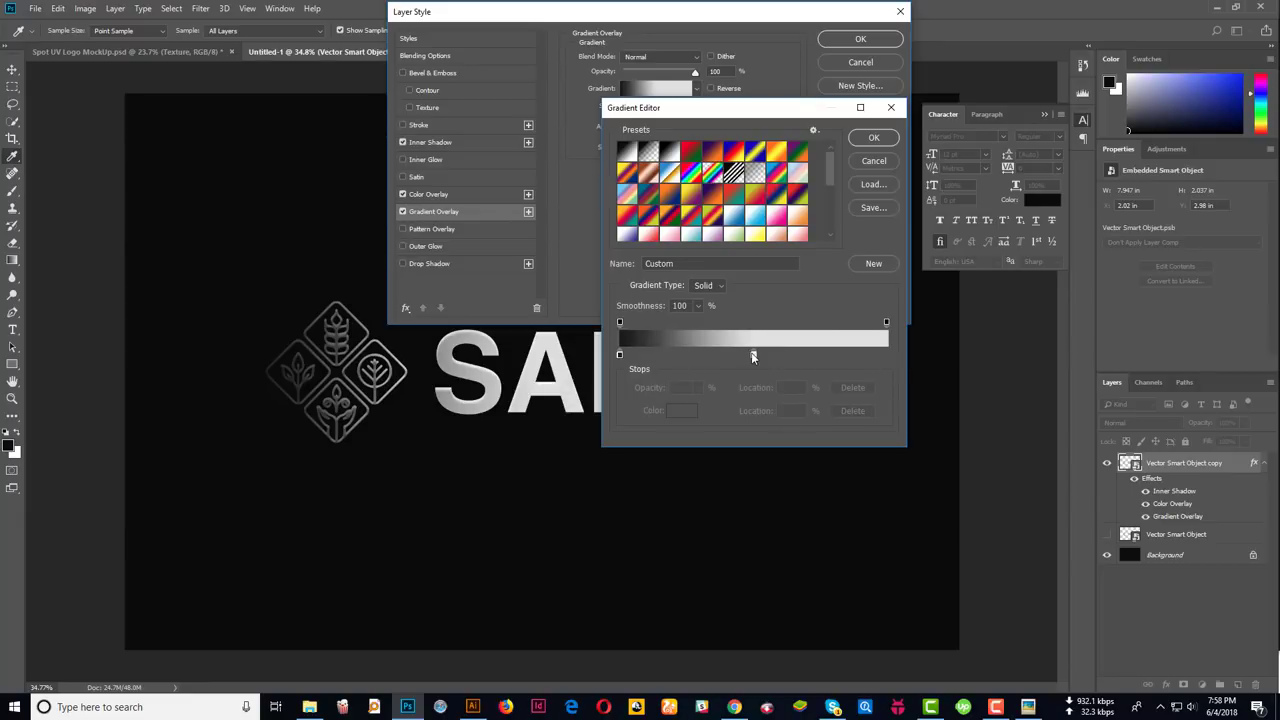
drag(753, 354, 931, 378)
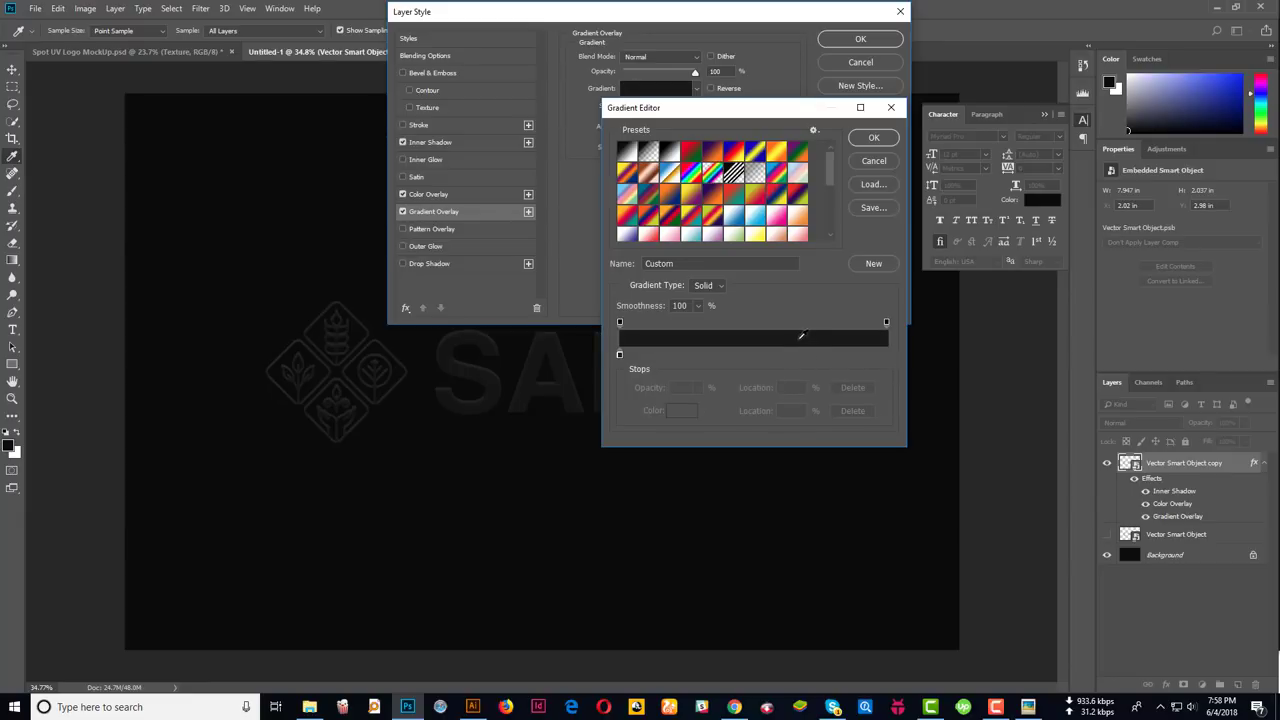
click(754, 354)
drag(754, 354, 896, 355)
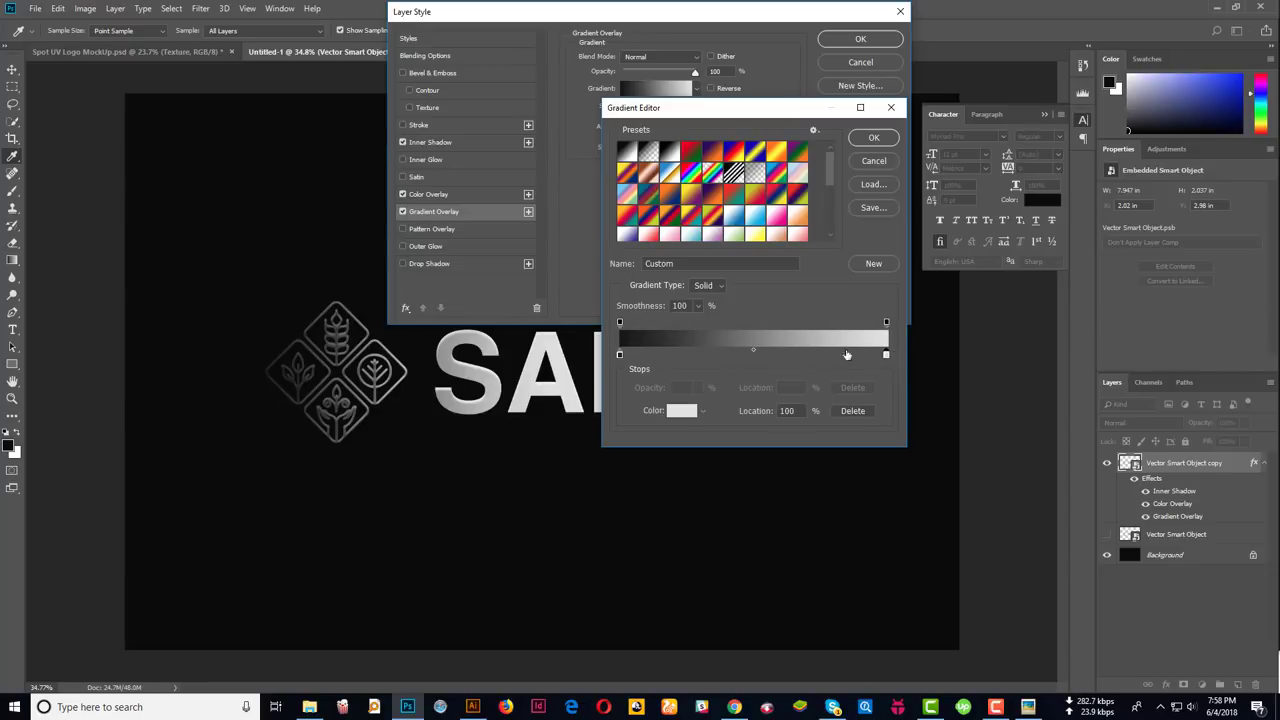
click(872, 140)
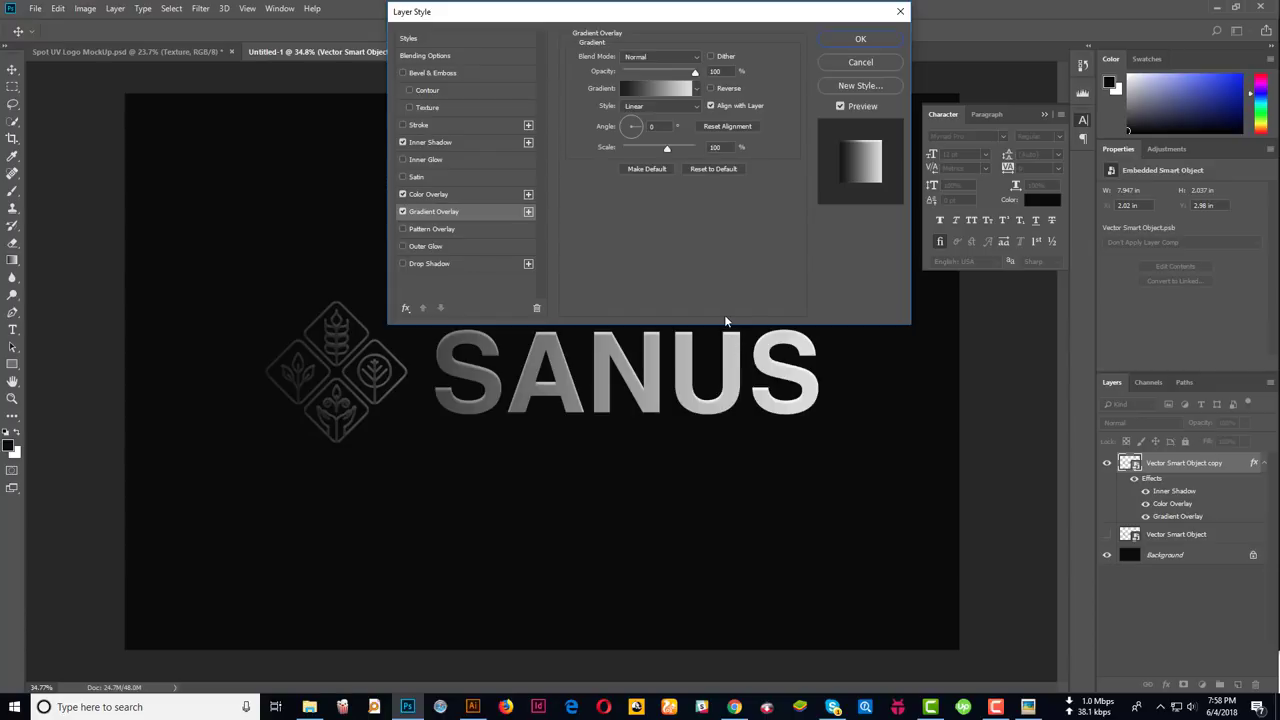
click(446, 264)
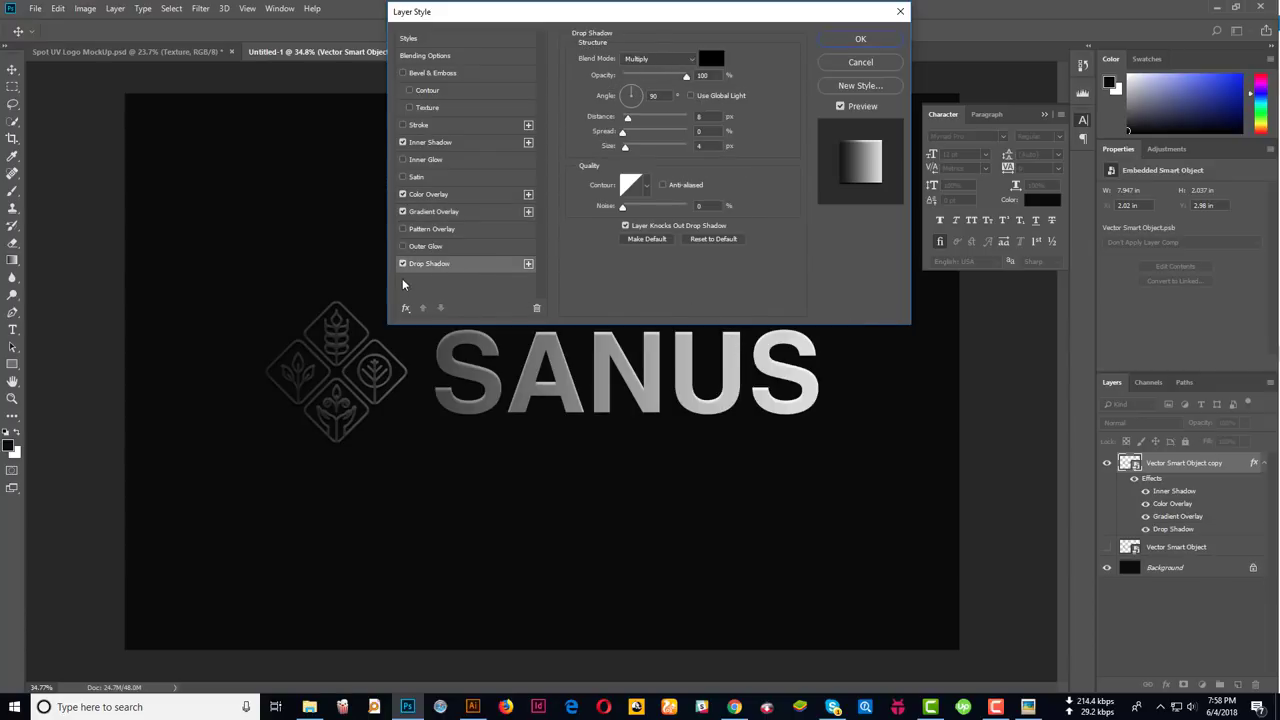
click(403, 247)
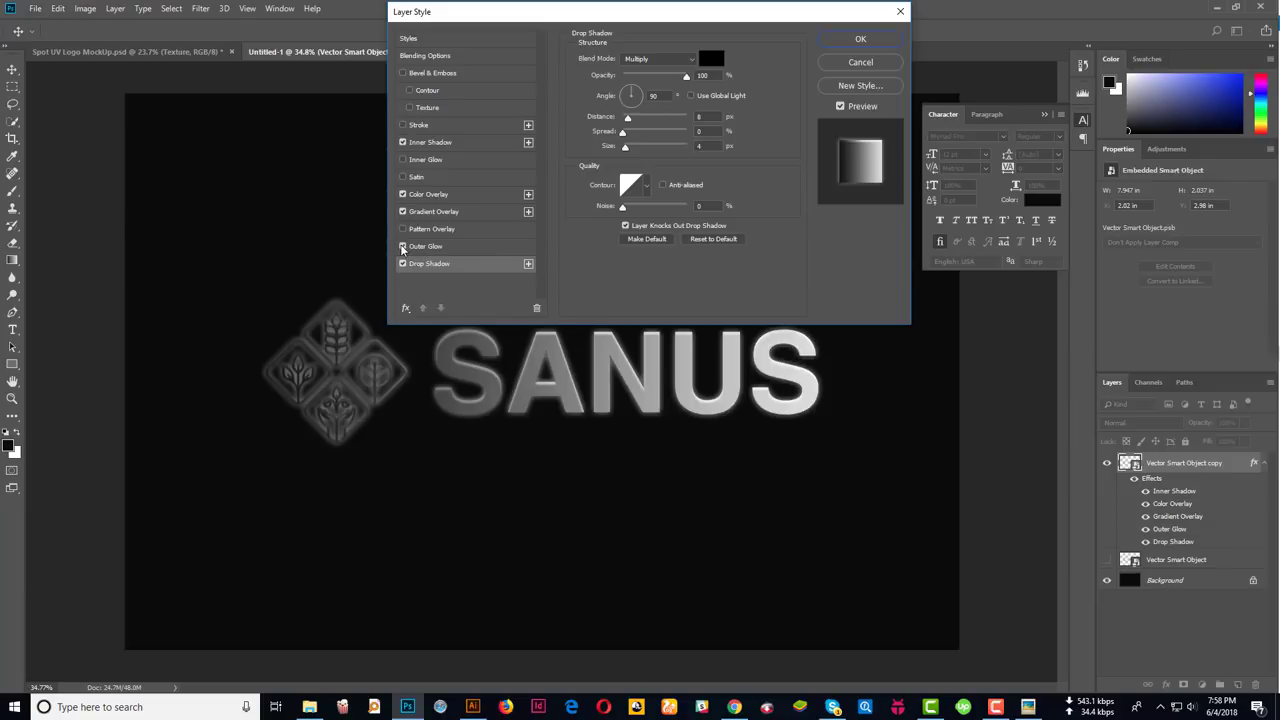
click(403, 248)
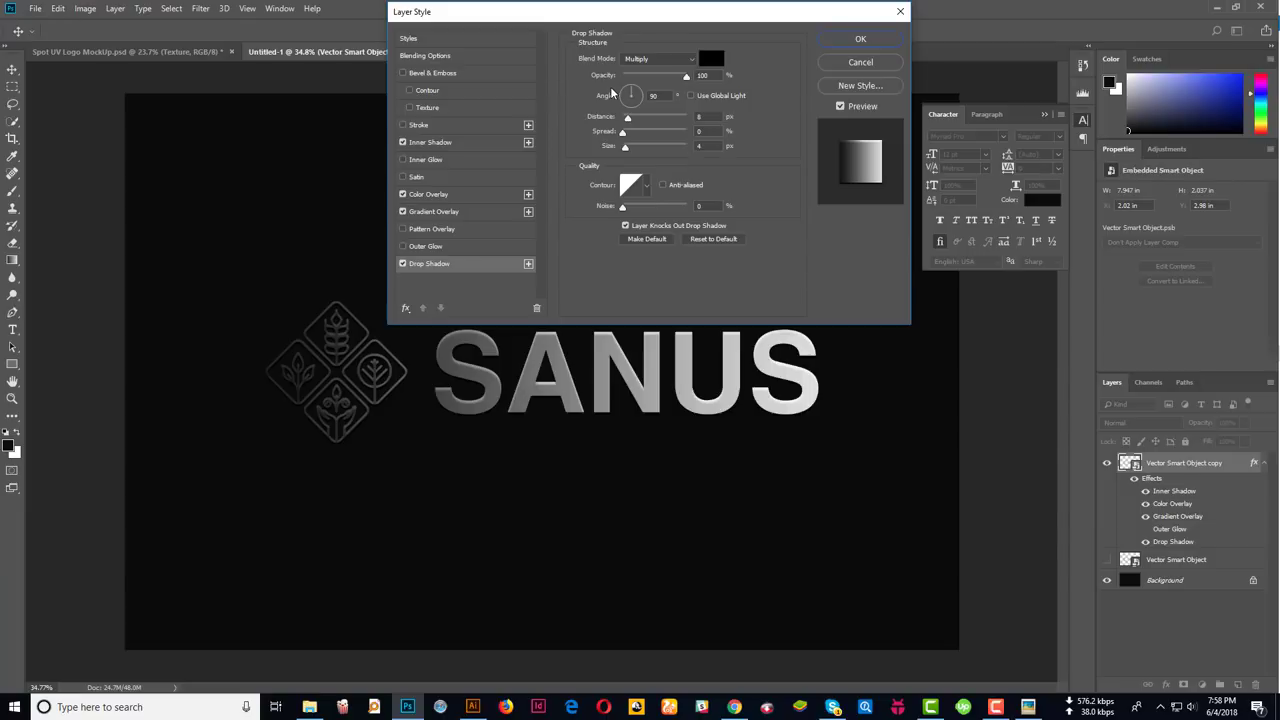
click(668, 61)
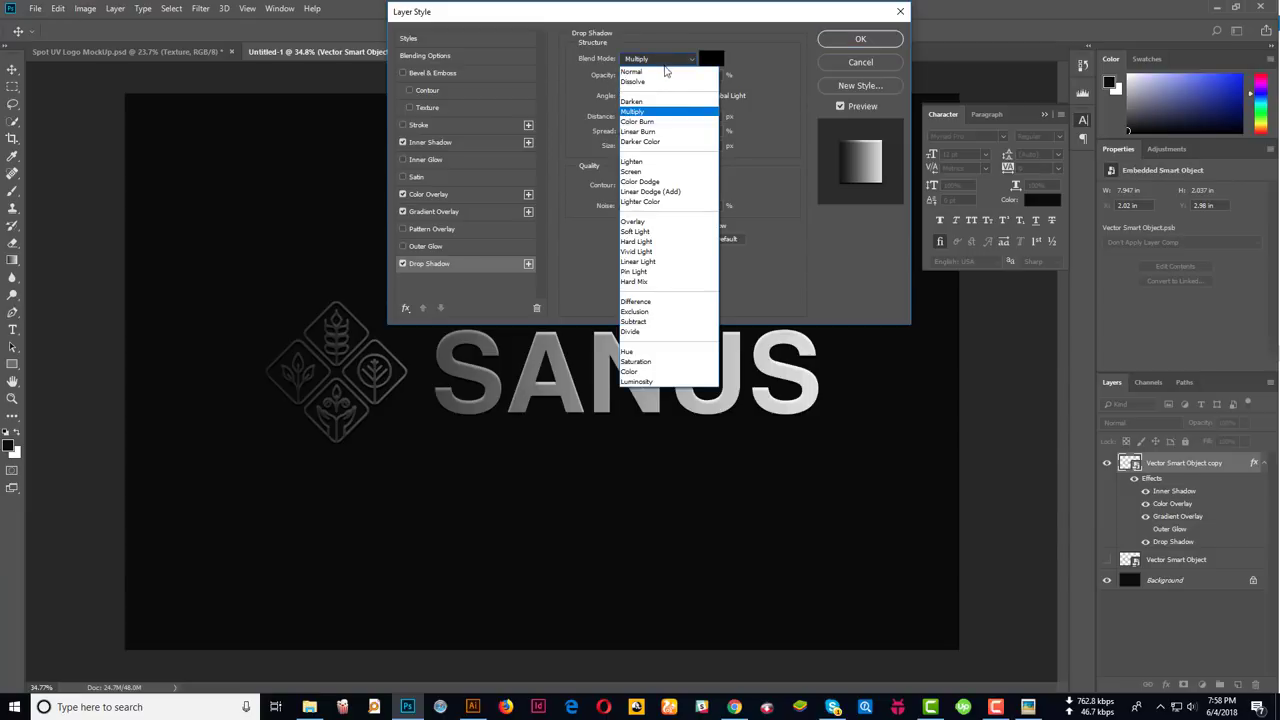
click(665, 57)
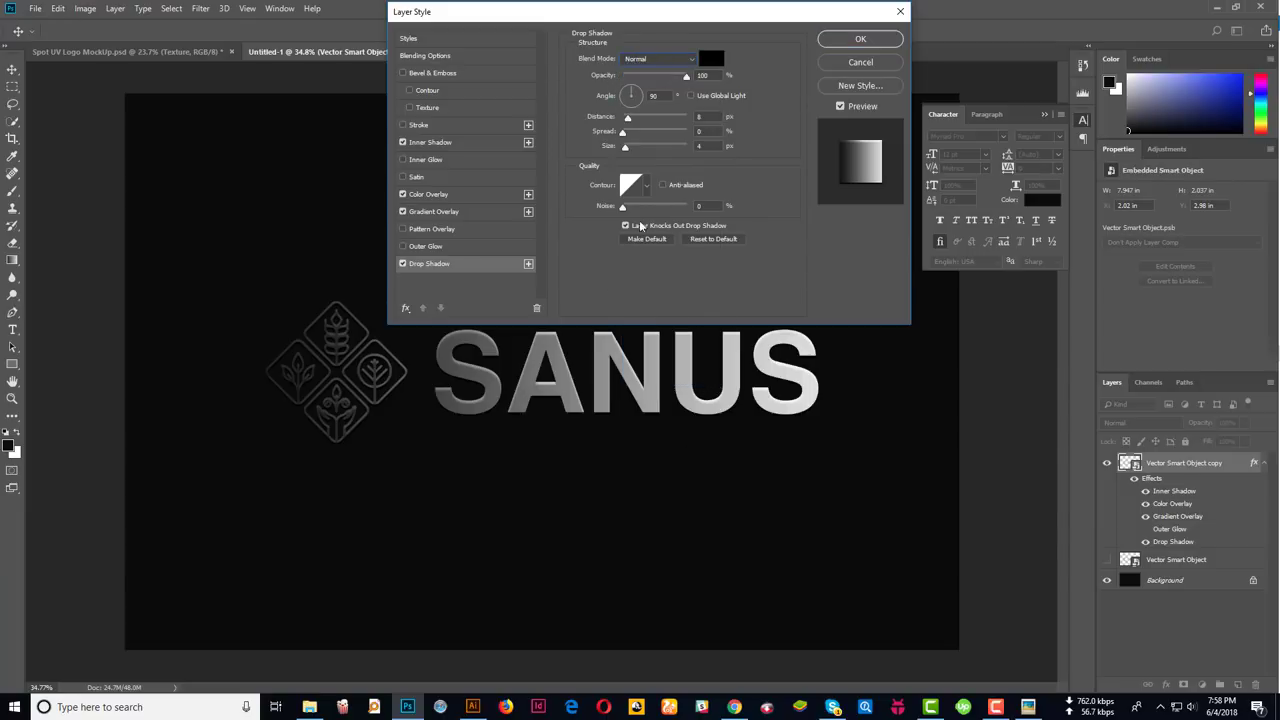
click(672, 60)
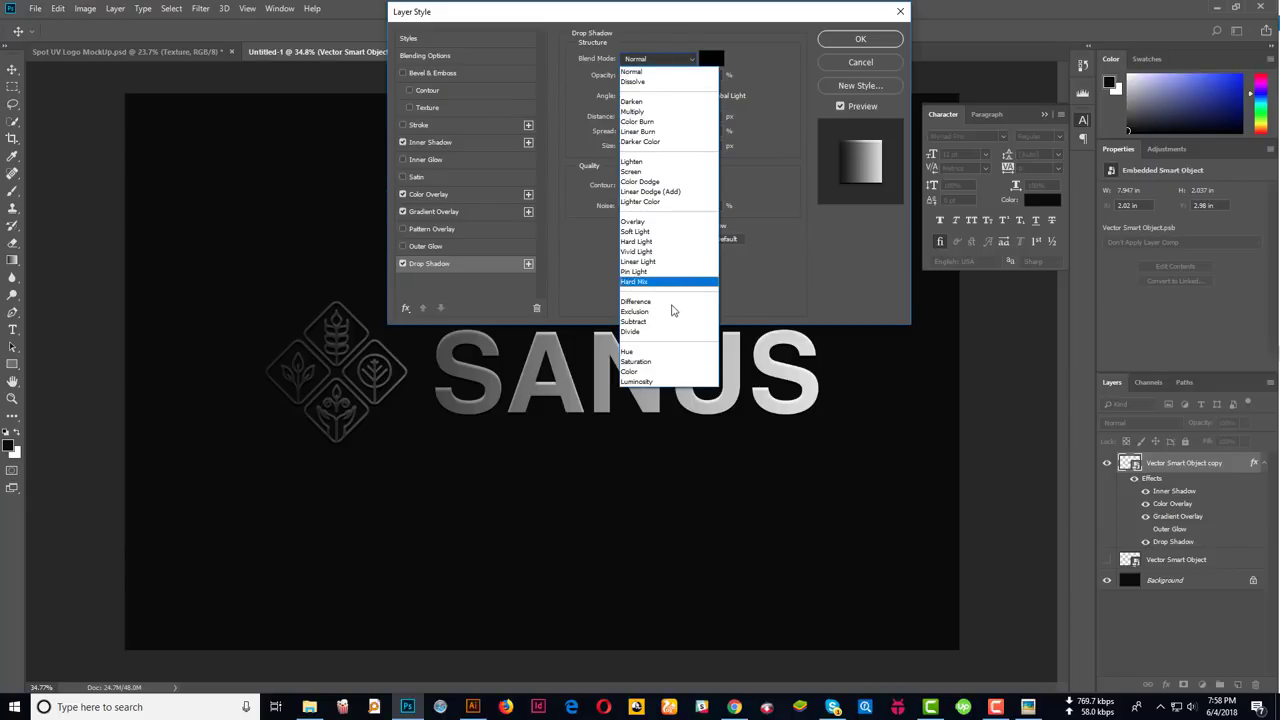
click(638, 112)
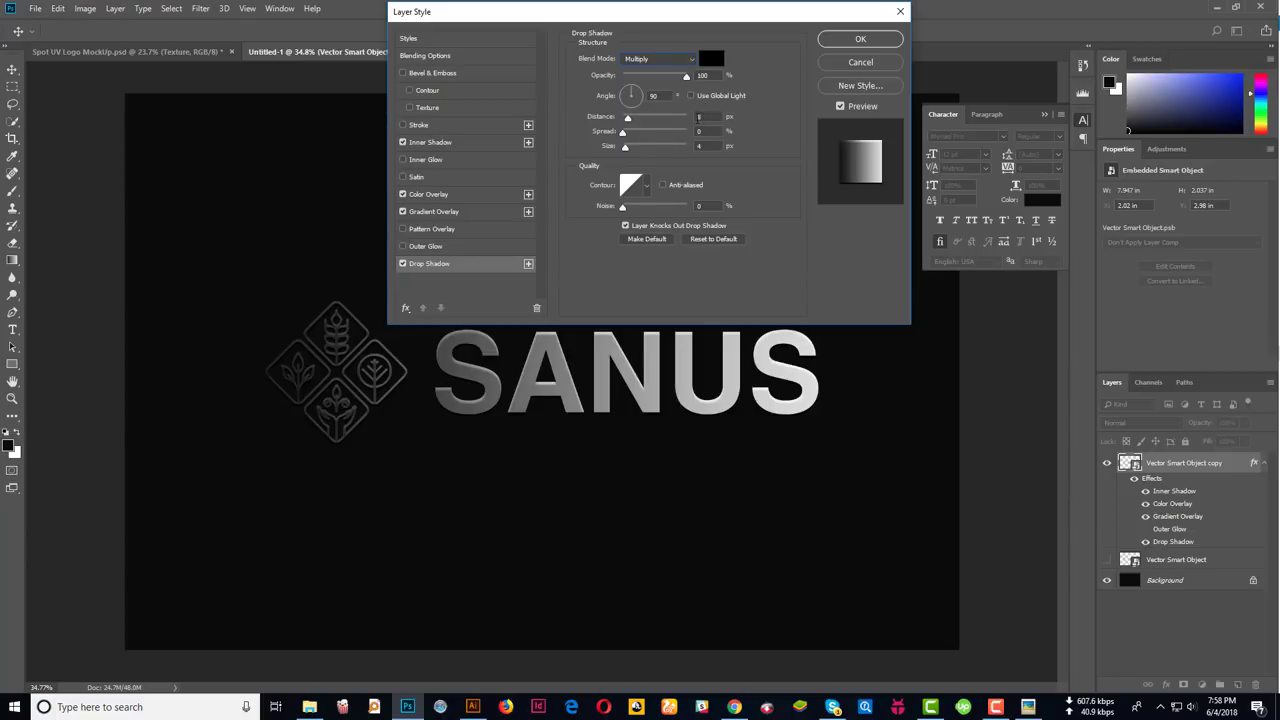
double_click(660, 95)
click(875, 63)
scroll(694, 337, up, 2)
scroll(700, 345, up, 2)
Remove the right dark stop and shift the midpoint to 56% for a dark-to-white gradient
scroll(701, 345, up, 1)
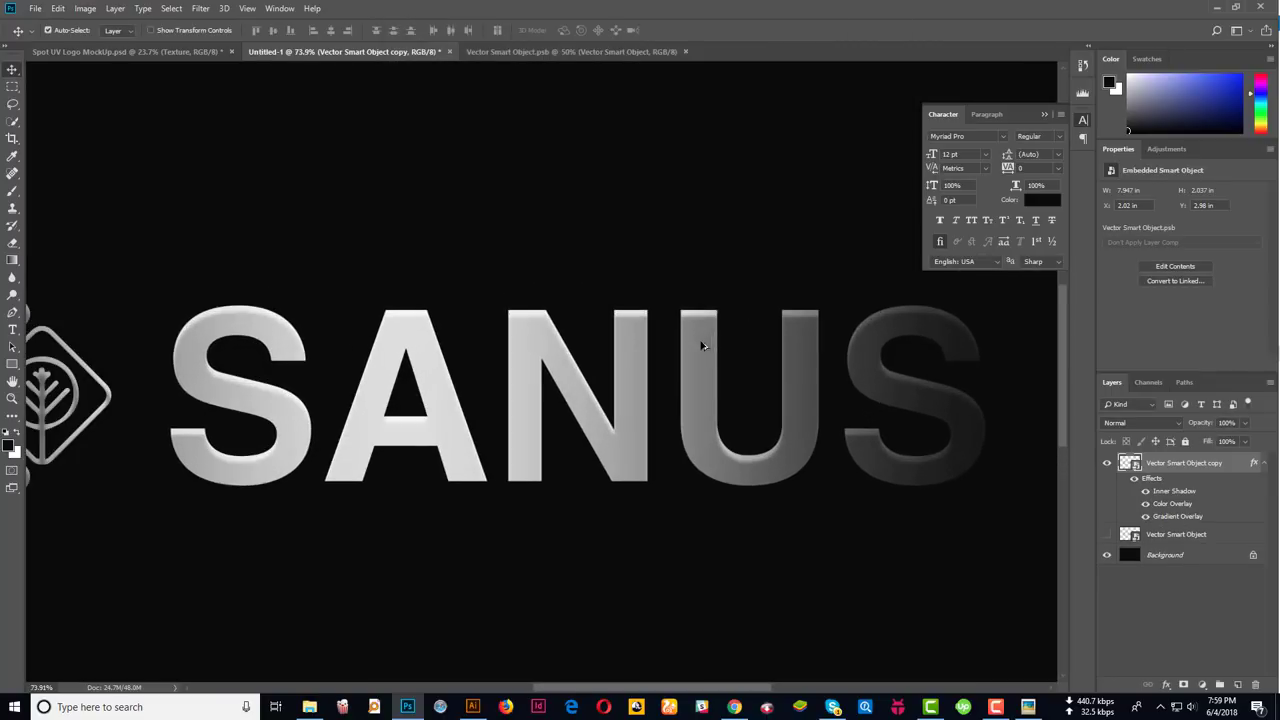
scroll(700, 343, up, 1)
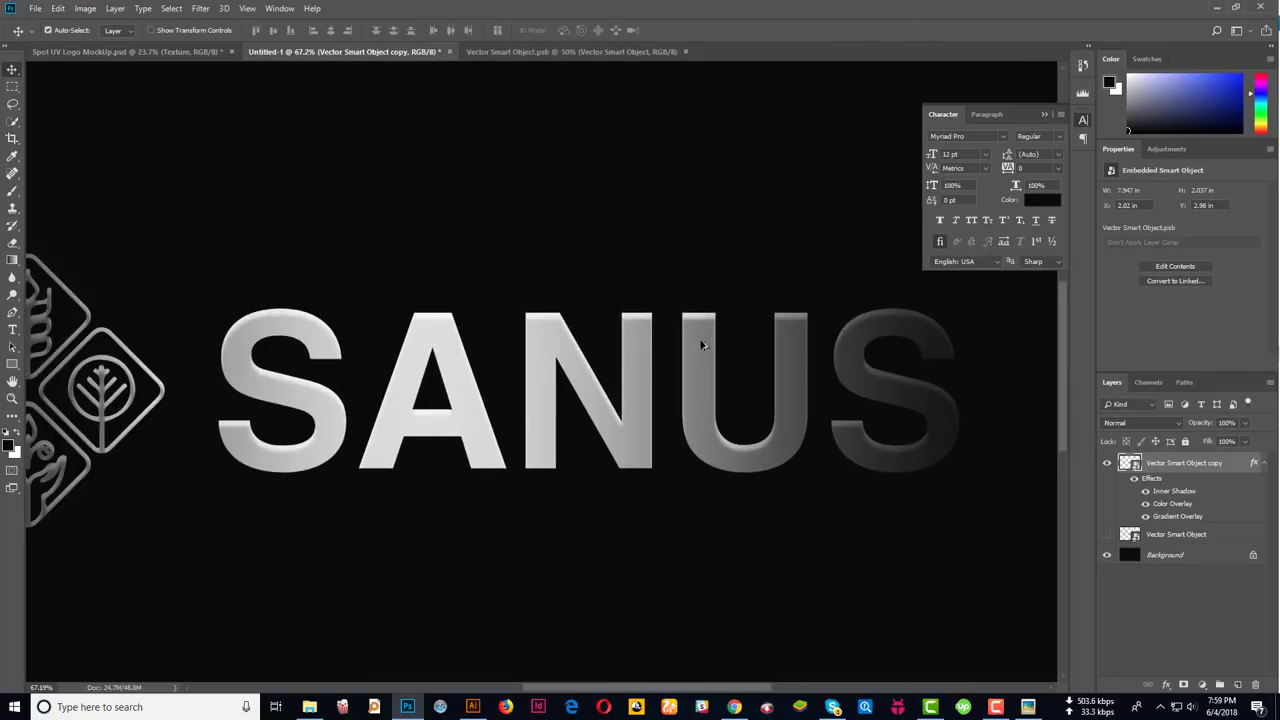
double_click(1237, 467)
click(427, 212)
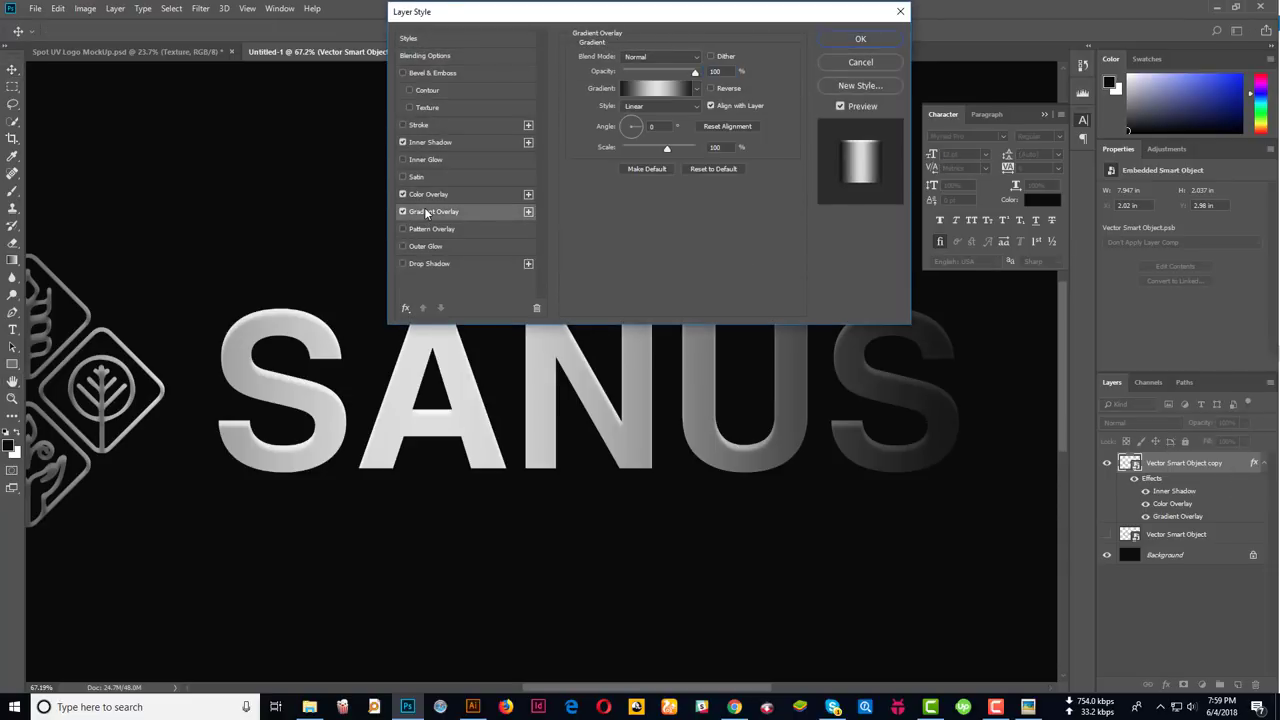
click(665, 88)
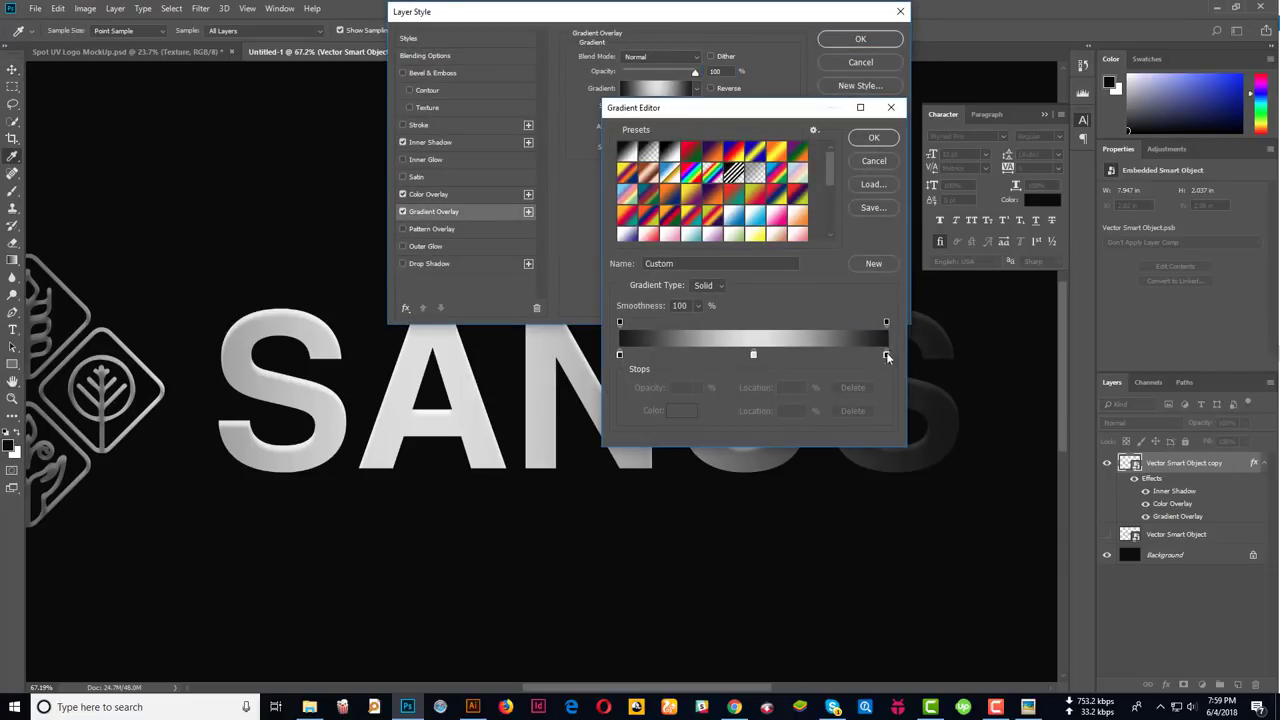
drag(886, 354, 880, 400)
drag(753, 354, 906, 360)
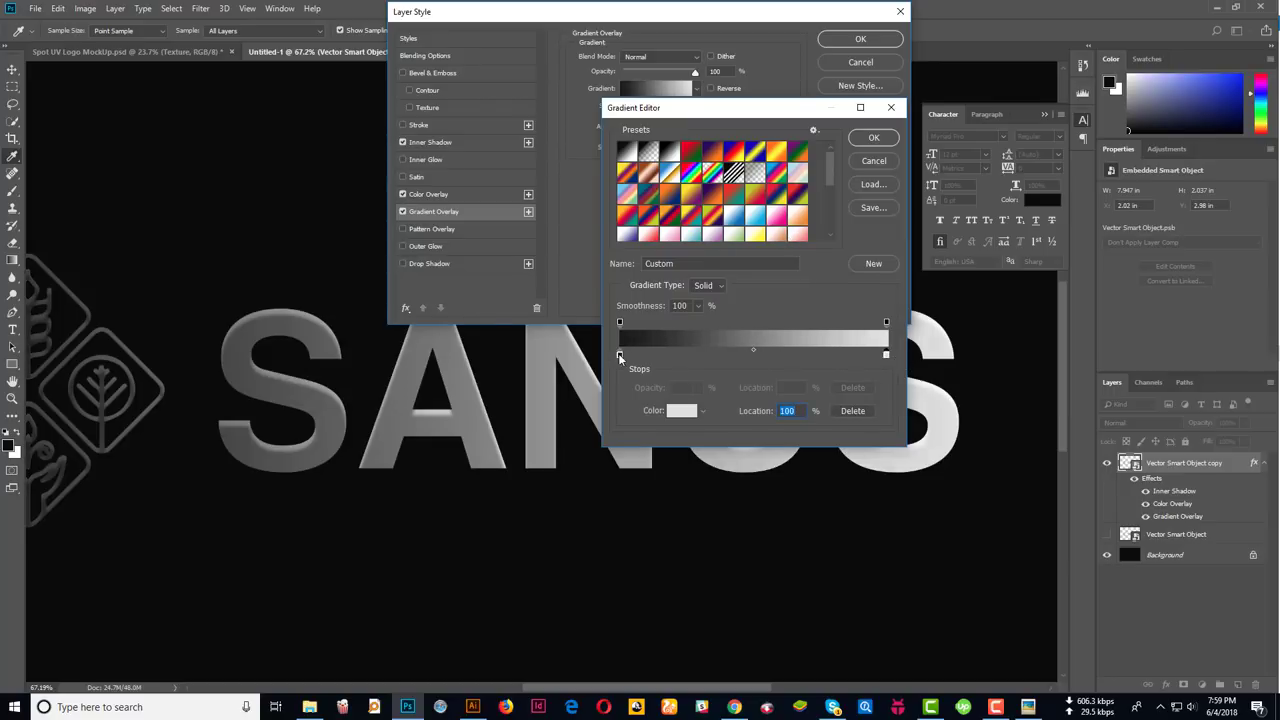
mouse_move(620, 355)
mouse_down()
mouse_move(641, 358)
mouse_move(630, 357)
mouse_up()
drag(753, 349, 769, 350)
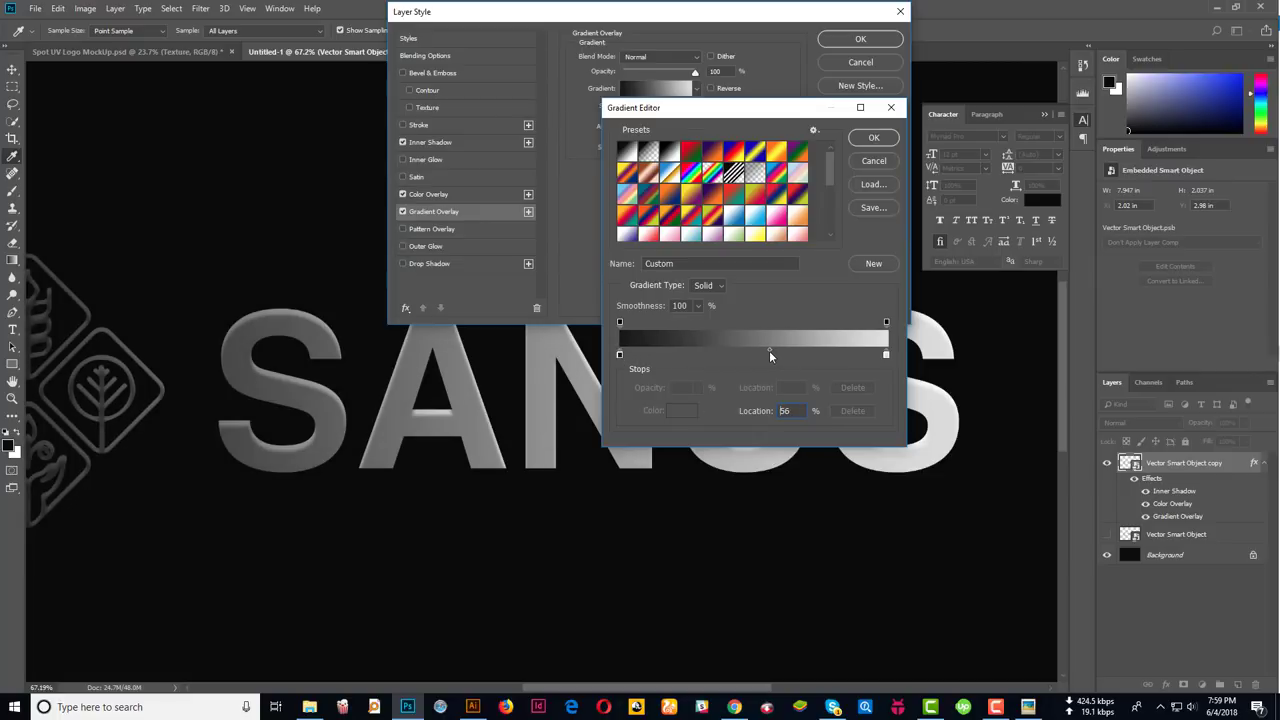
click(891, 107)
Add a Drop Shadow with a 90° angle and apply the layer style
click(468, 263)
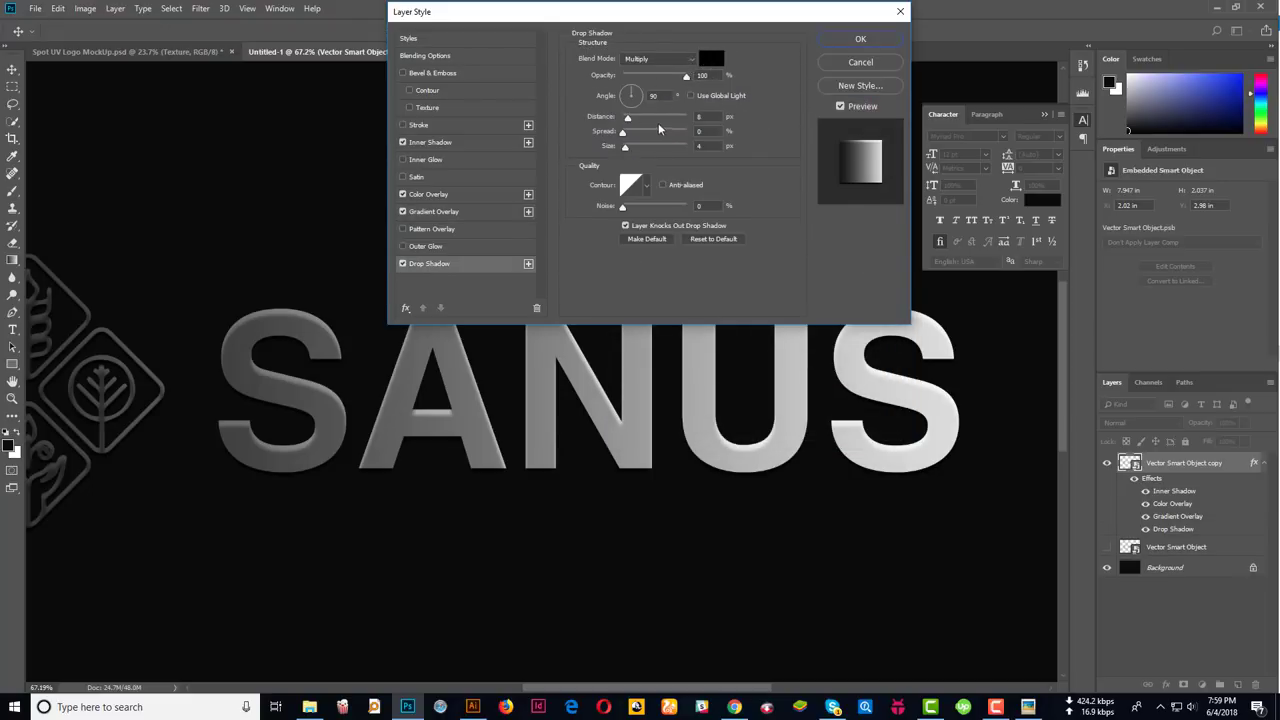
click(653, 95)
text(0)
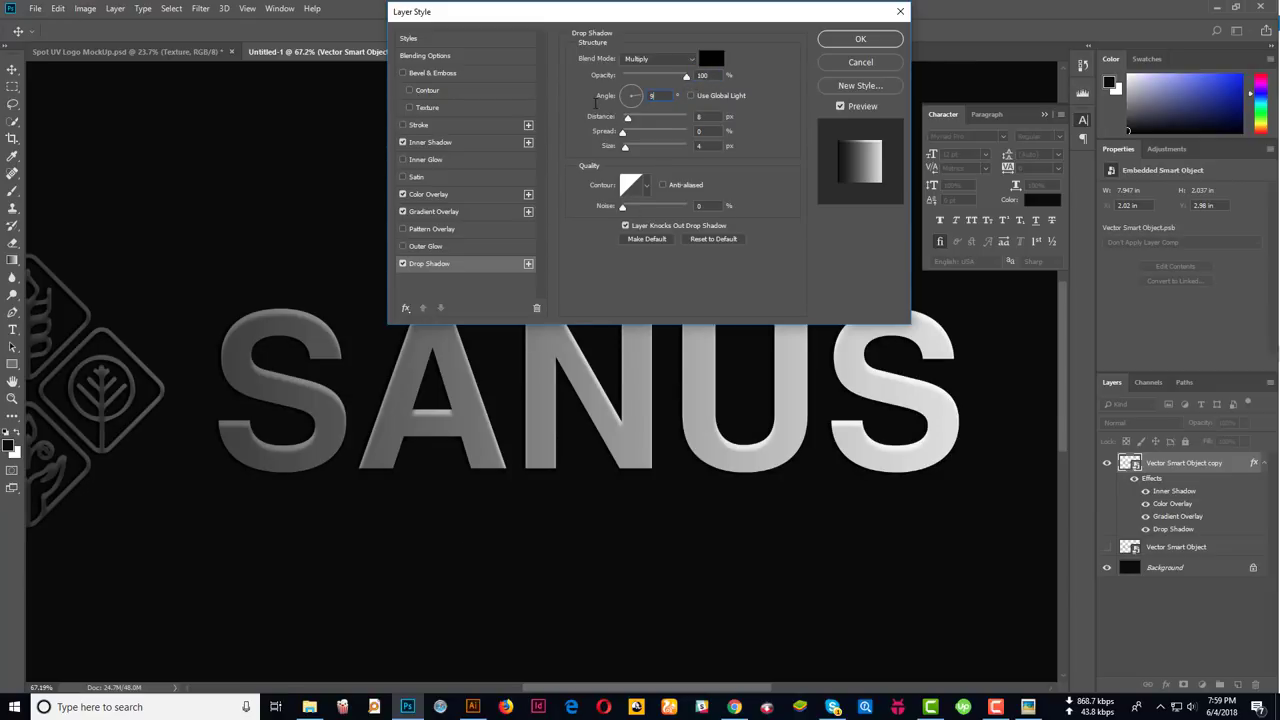
text(90)
click(855, 40)
Reopen the logo copy layer's style settings in the Layers panel
scroll(586, 286, down, 1)
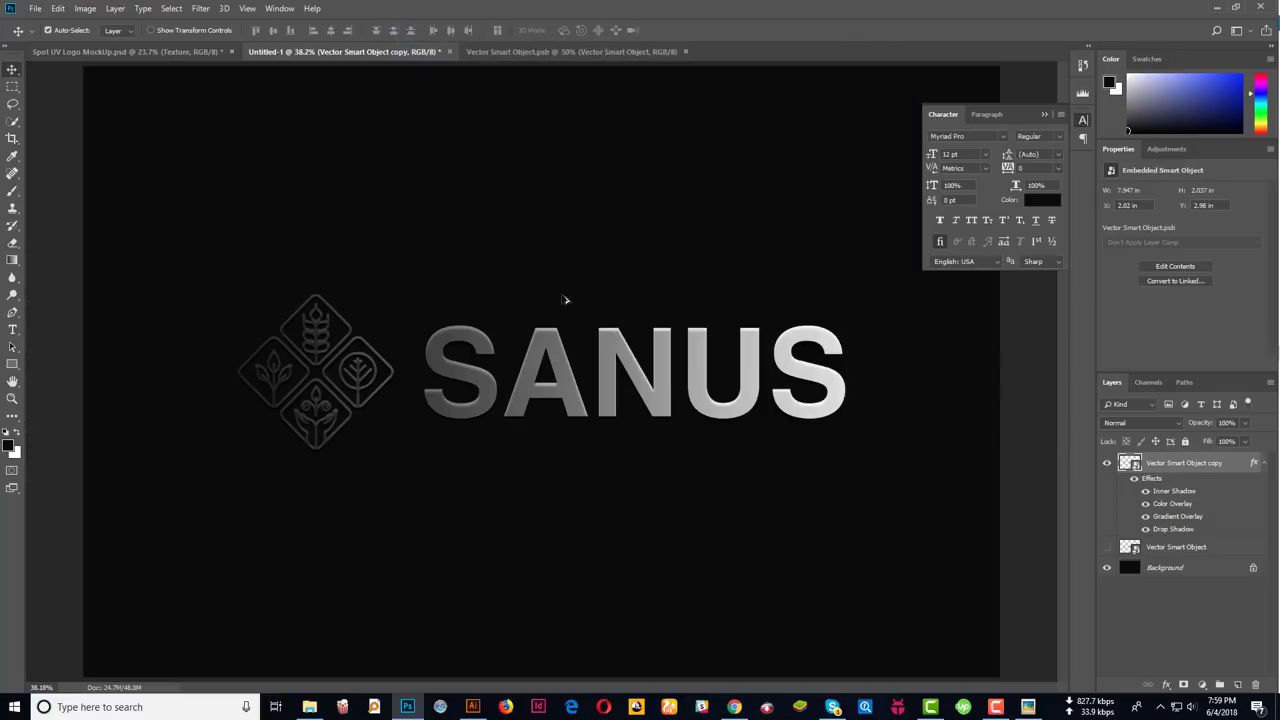
scroll(566, 297, down, 1)
scroll(554, 300, down, 1)
scroll(389, 365, up, 1)
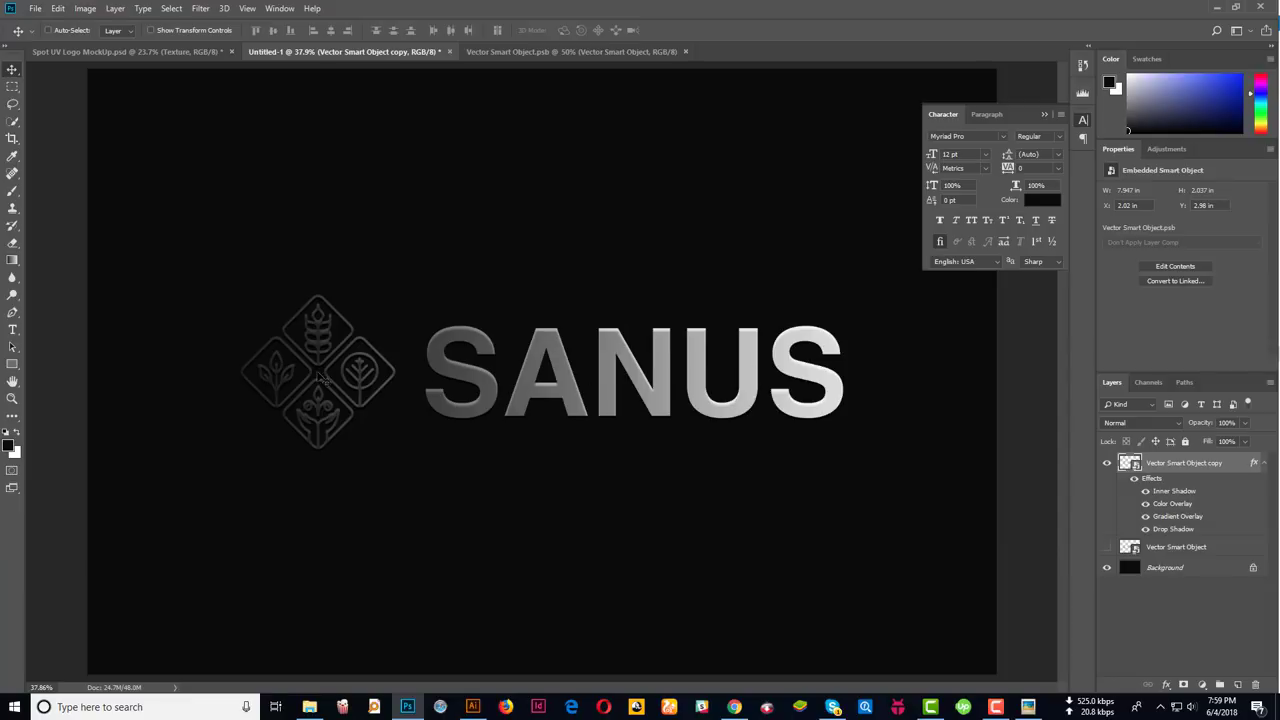
double_click(1232, 467)
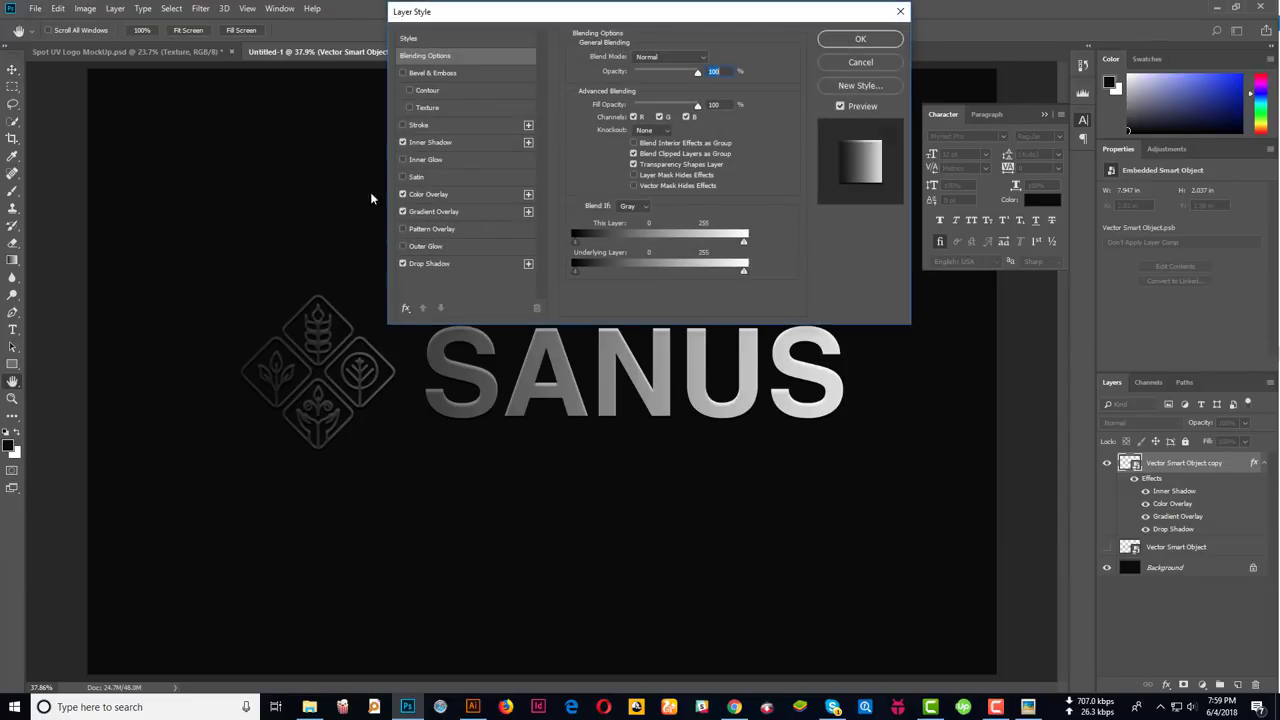
click(868, 63)
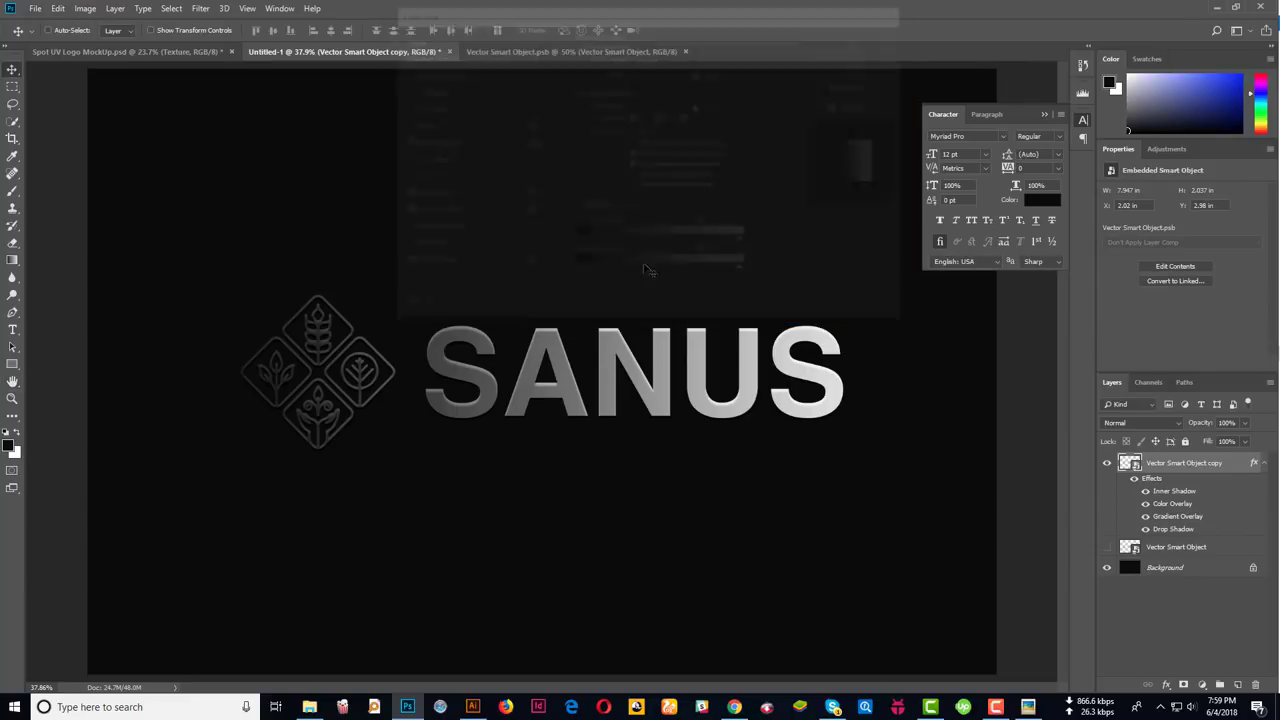
scroll(594, 343, up, 2)
scroll(624, 341, up, 2)
scroll(731, 381, down, 1)
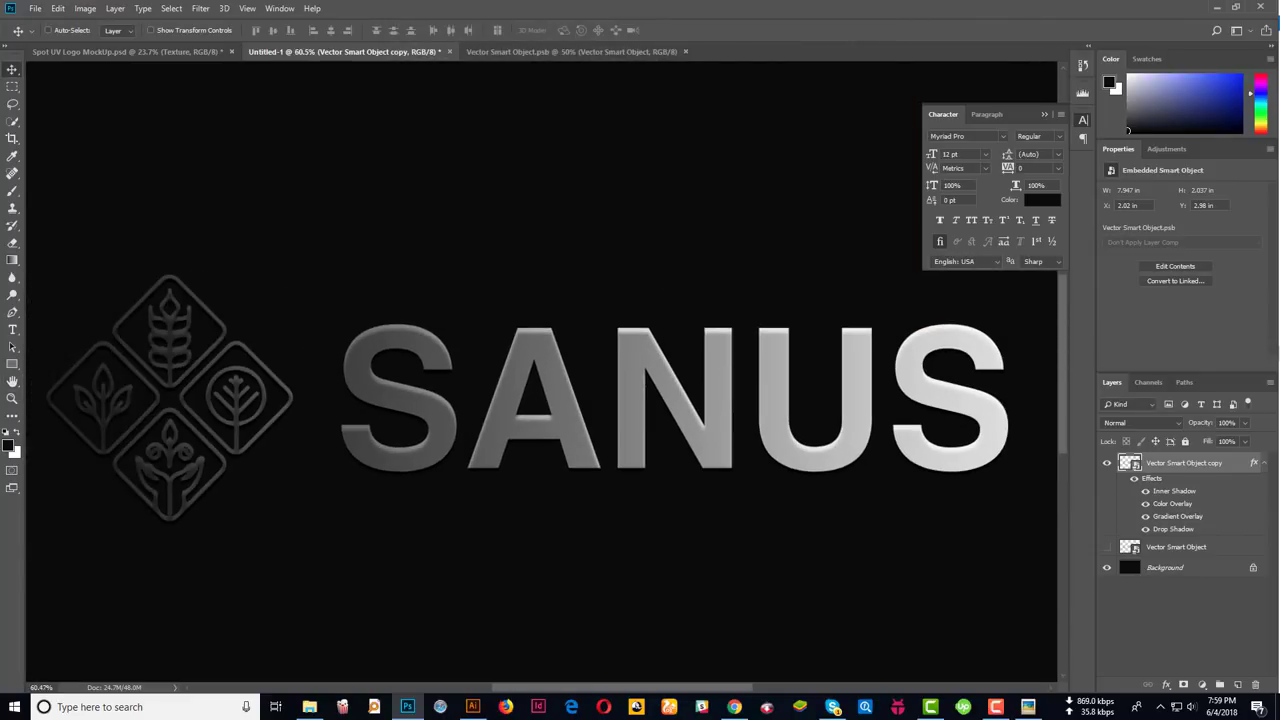
double_click(1229, 463)
key(Return)
double_click(1241, 466)
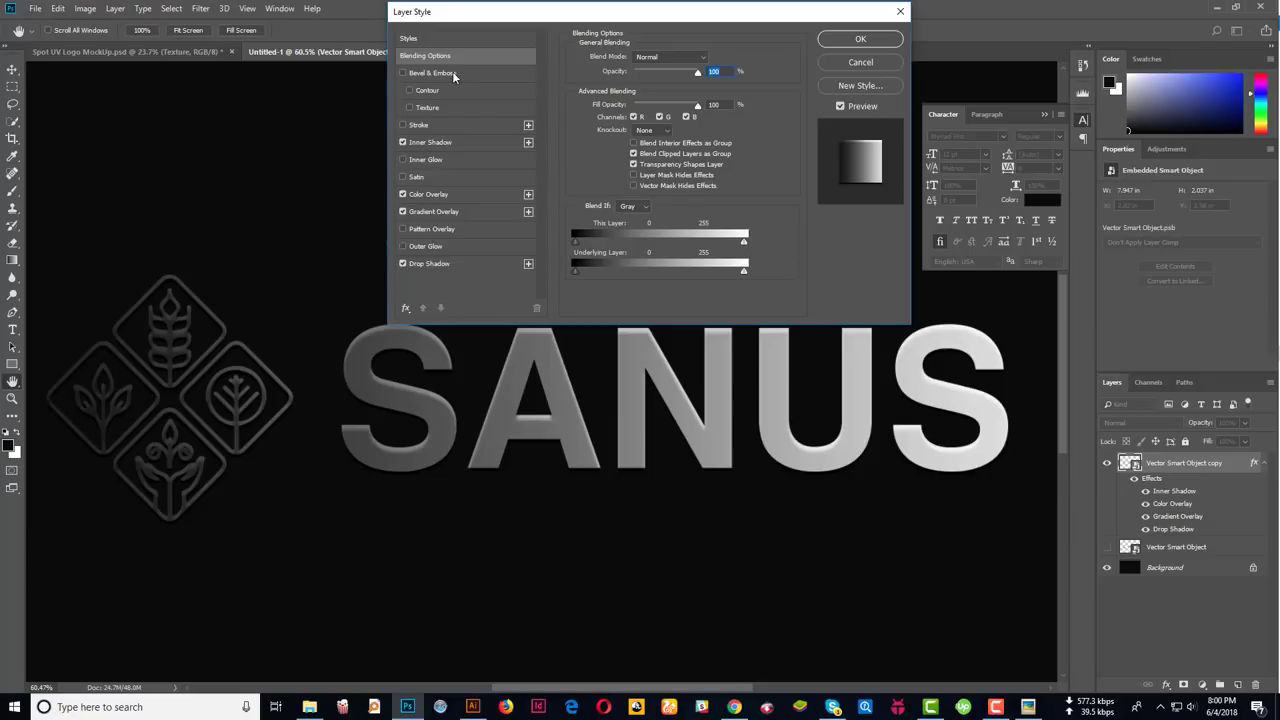
Enable an Inner Bevel & Emboss with 15% depth and 23 px size
click(461, 75)
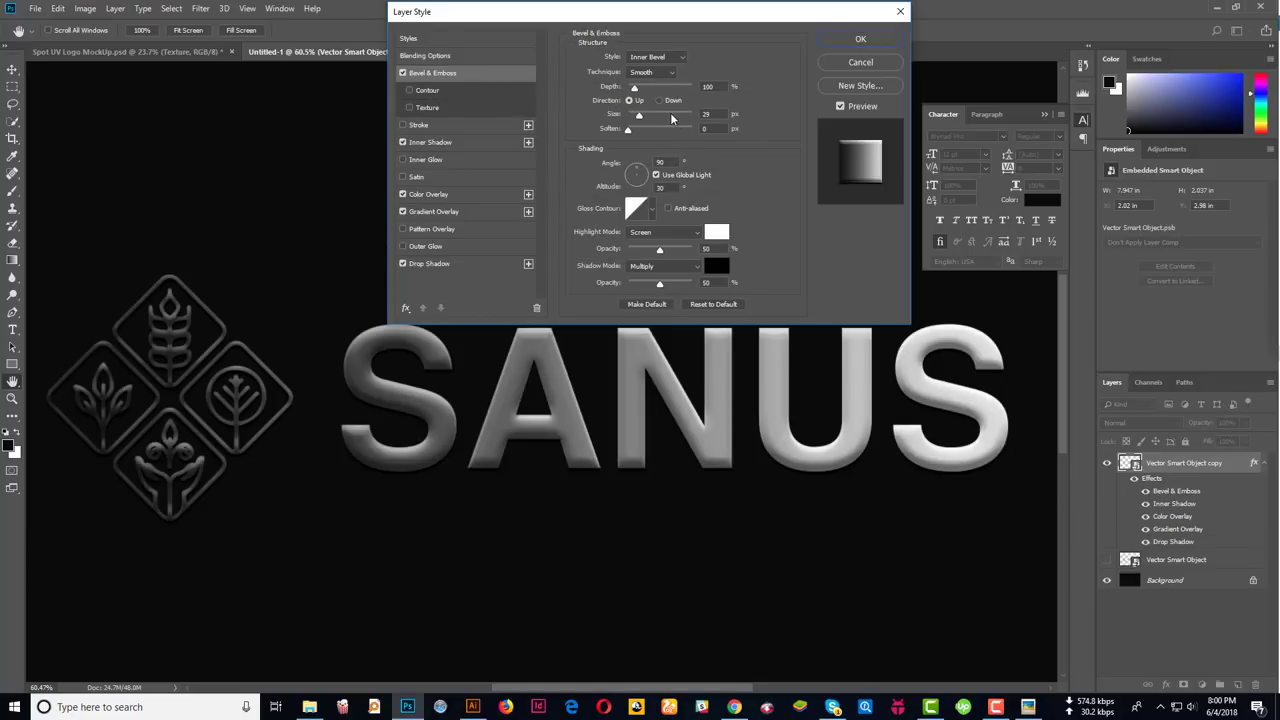
drag(634, 88, 631, 89)
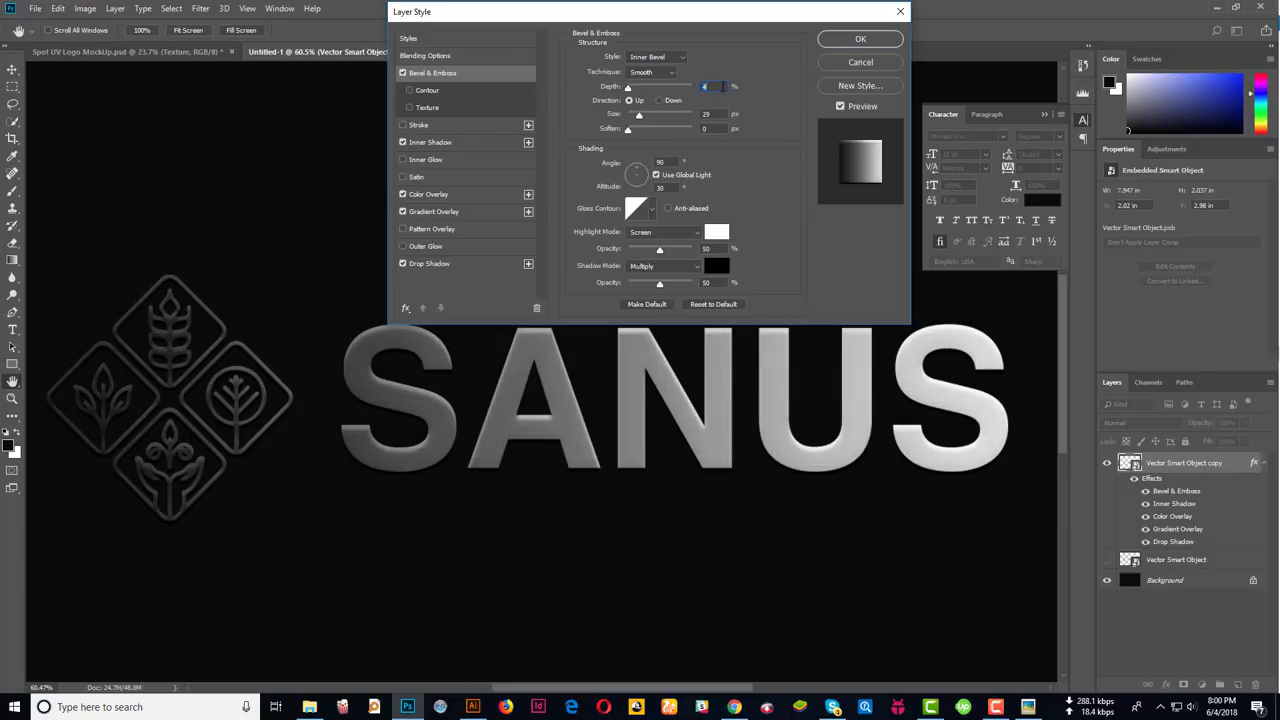
text(5)
click(708, 116)
key(Down)
key(Down)
key(Down)
click(403, 74)
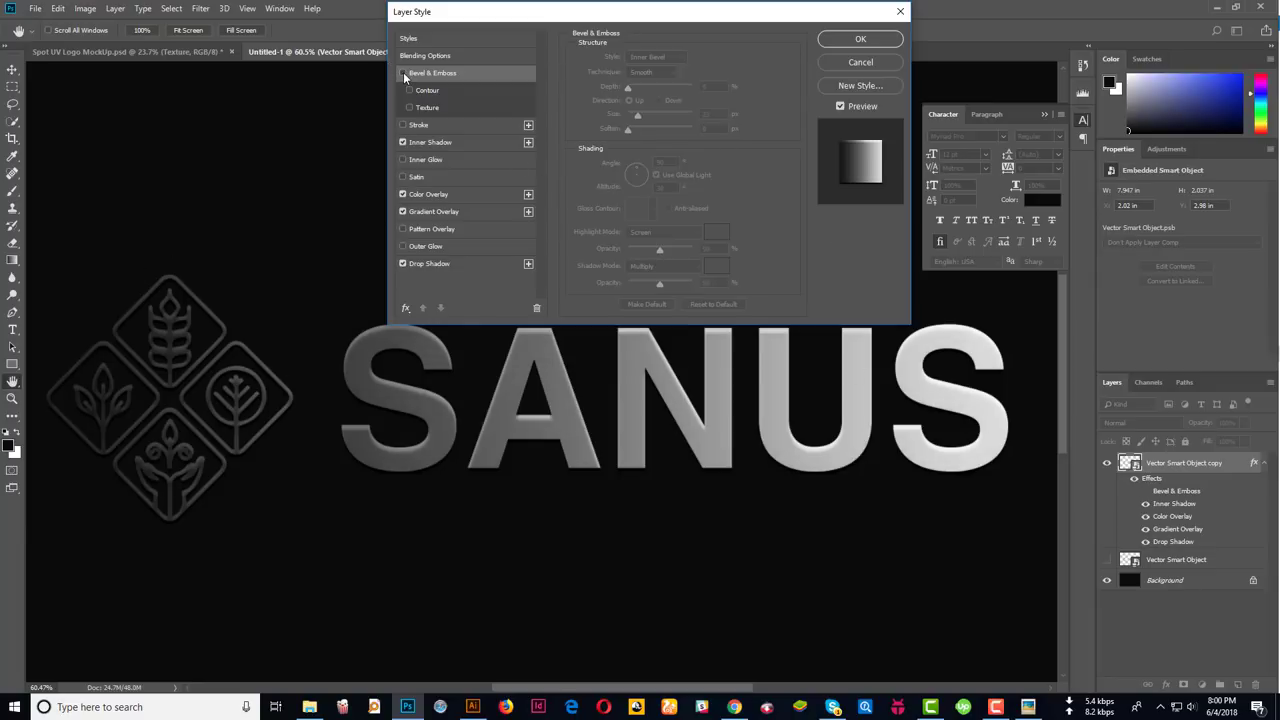
drag(628, 87, 630, 91)
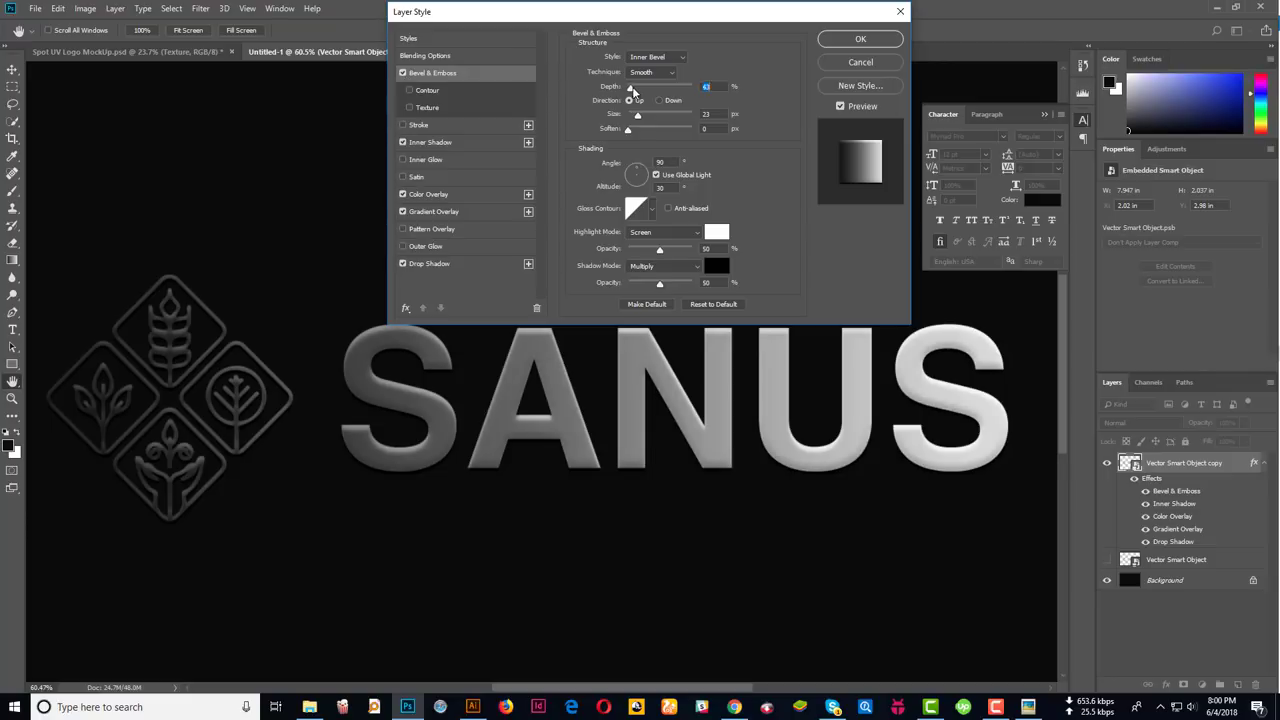
text(15)
key(Tab)
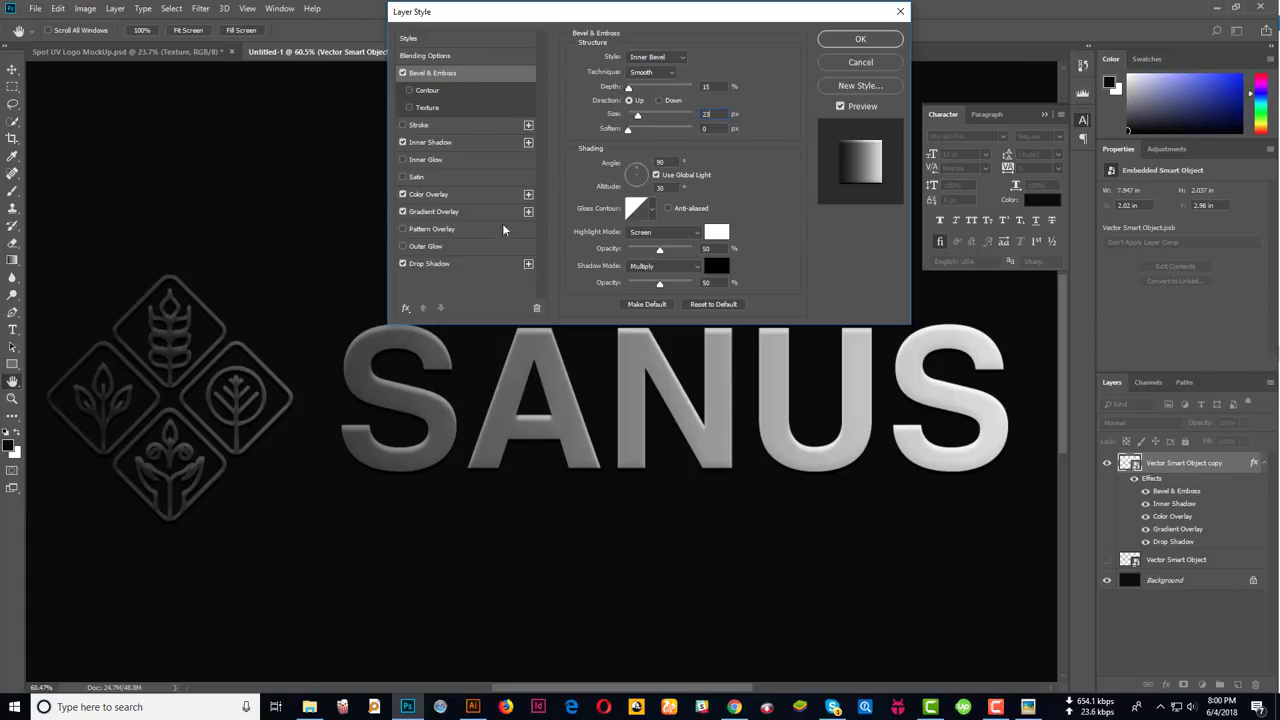
Set the gradient's left stop to deep green #386003 and apply the layer style
click(443, 211)
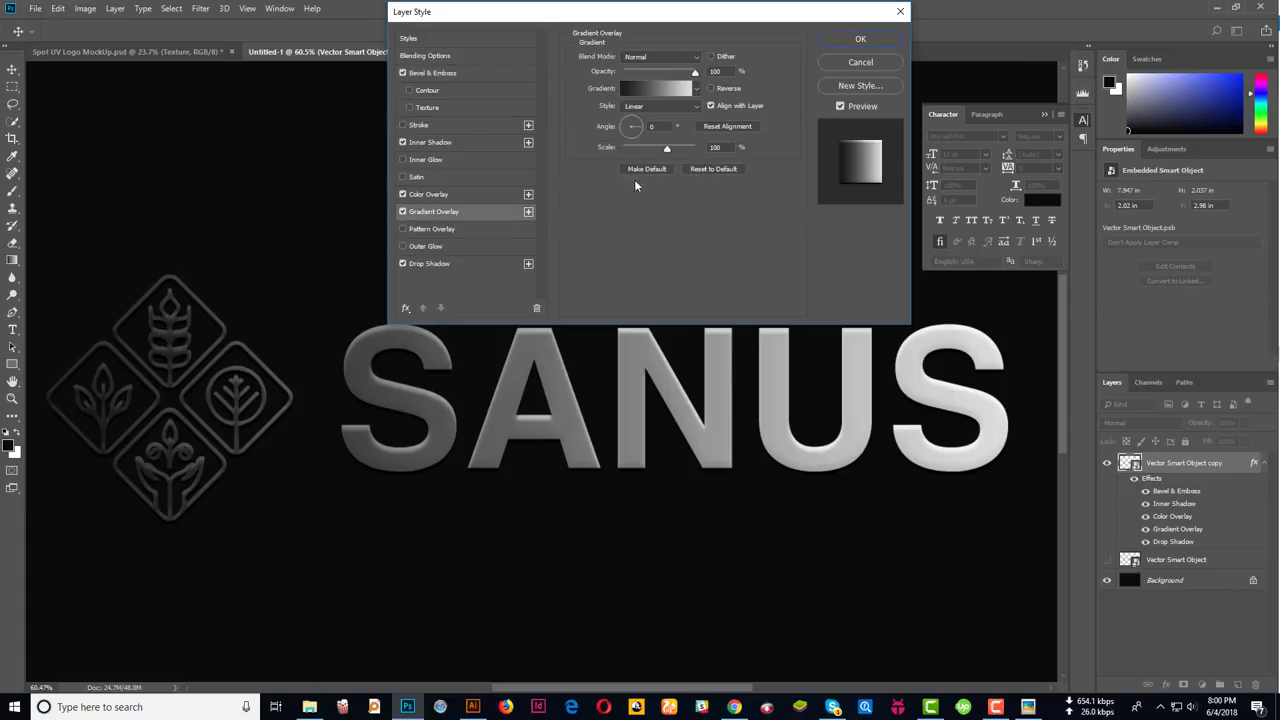
click(655, 88)
double_click(620, 356)
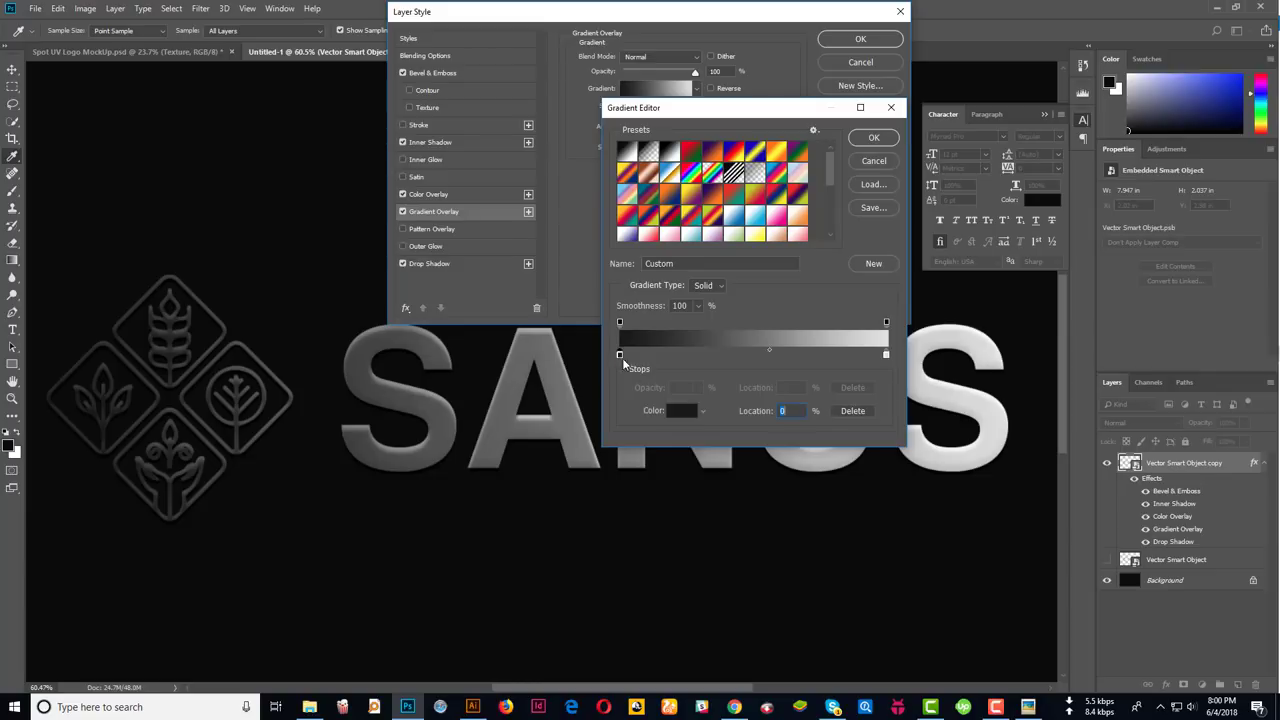
text(91c74a)
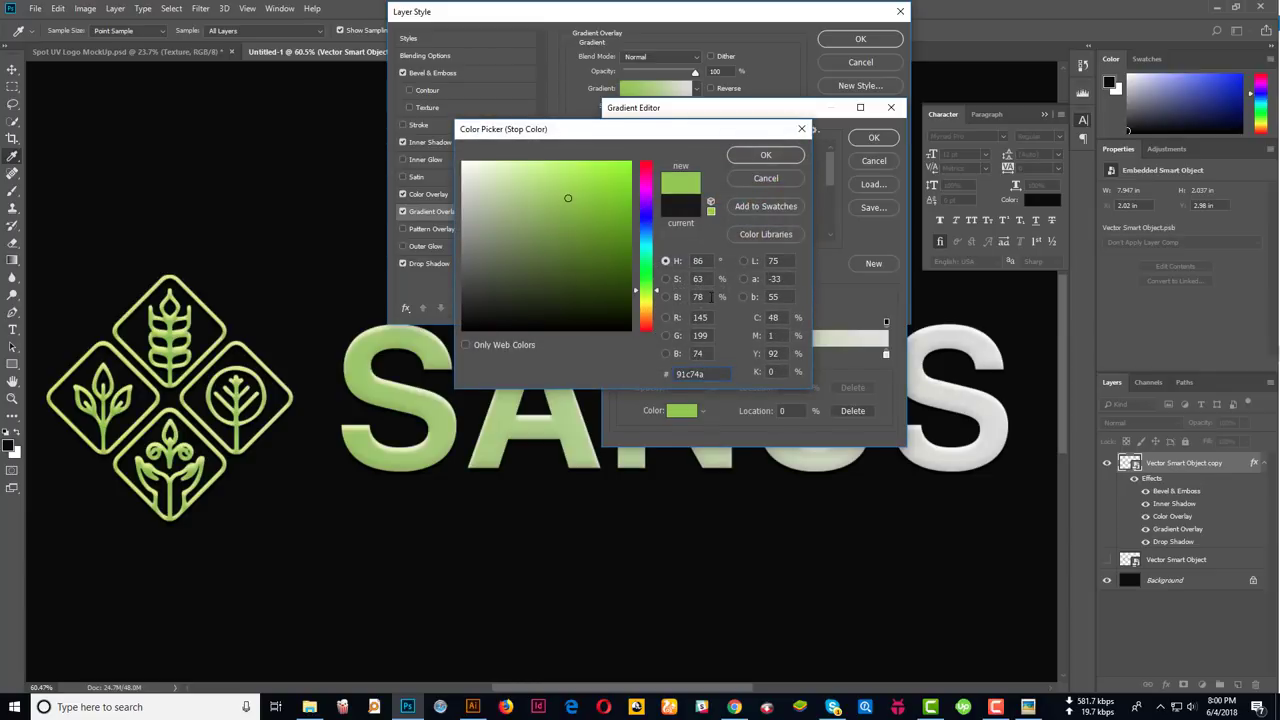
drag(622, 228, 626, 266)
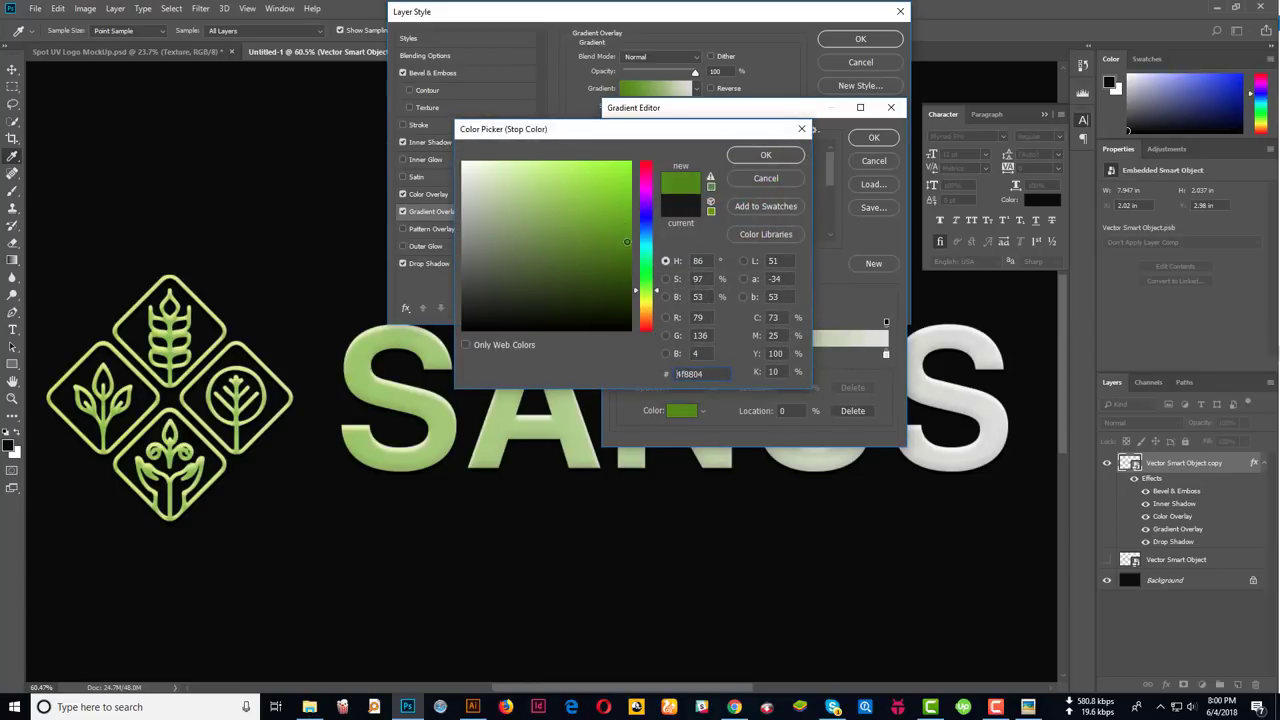
click(766, 155)
click(873, 137)
click(858, 39)
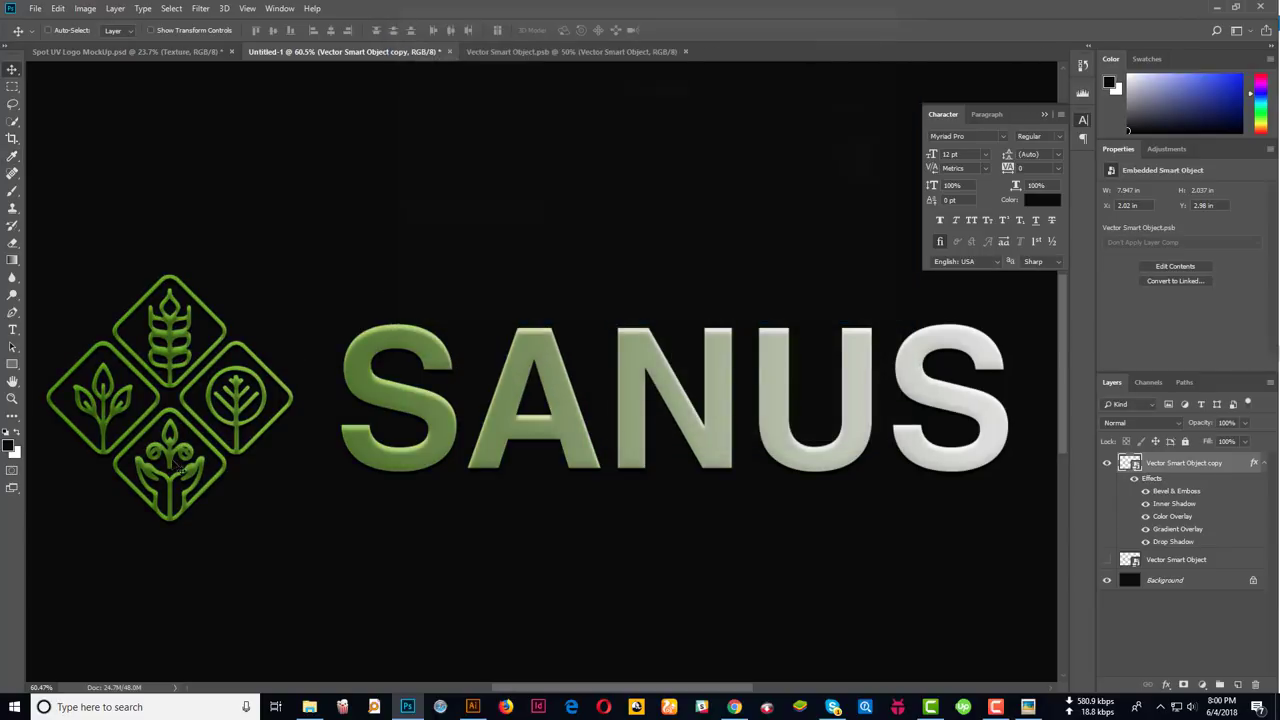
Zoom and pan to bring the green-to-white SANUS lettering into view
scroll(175, 465, up, 5)
scroll(240, 255, down, 3)
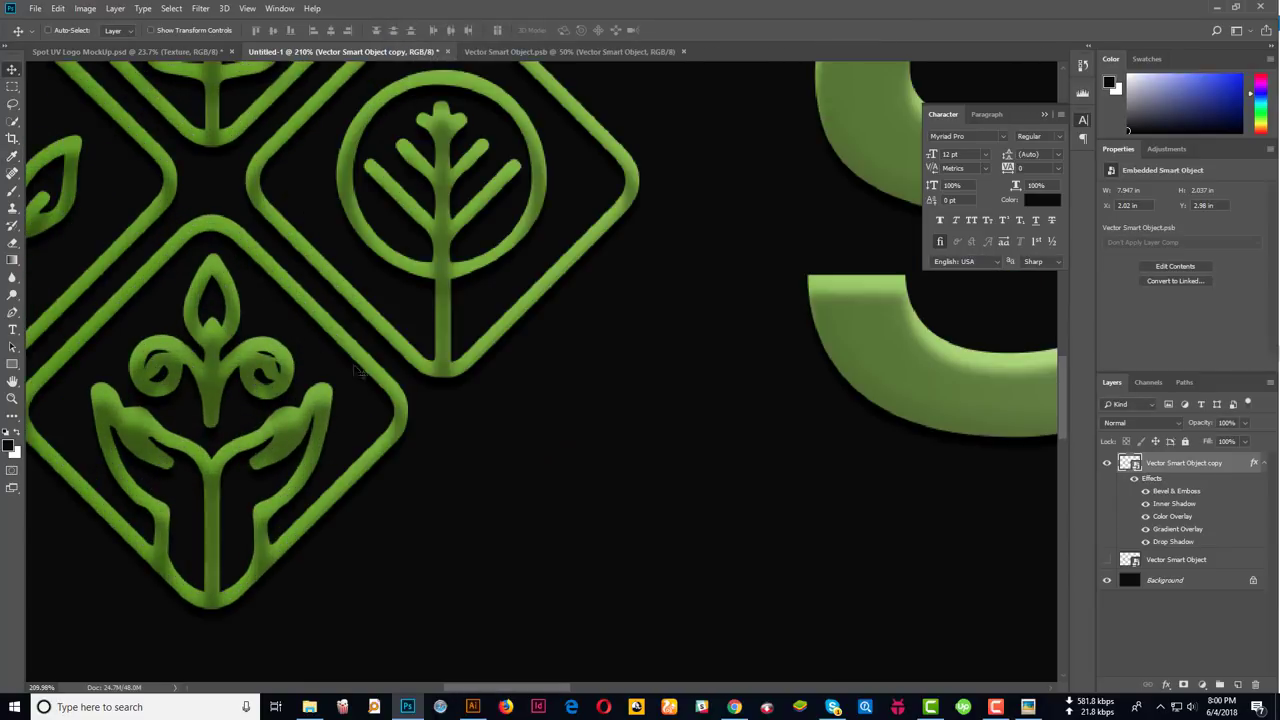
scroll(300, 370, down, 3)
scroll(360, 300, down, 3)
scroll(367, 281, down, 2)
drag(551, 425, 473, 452)
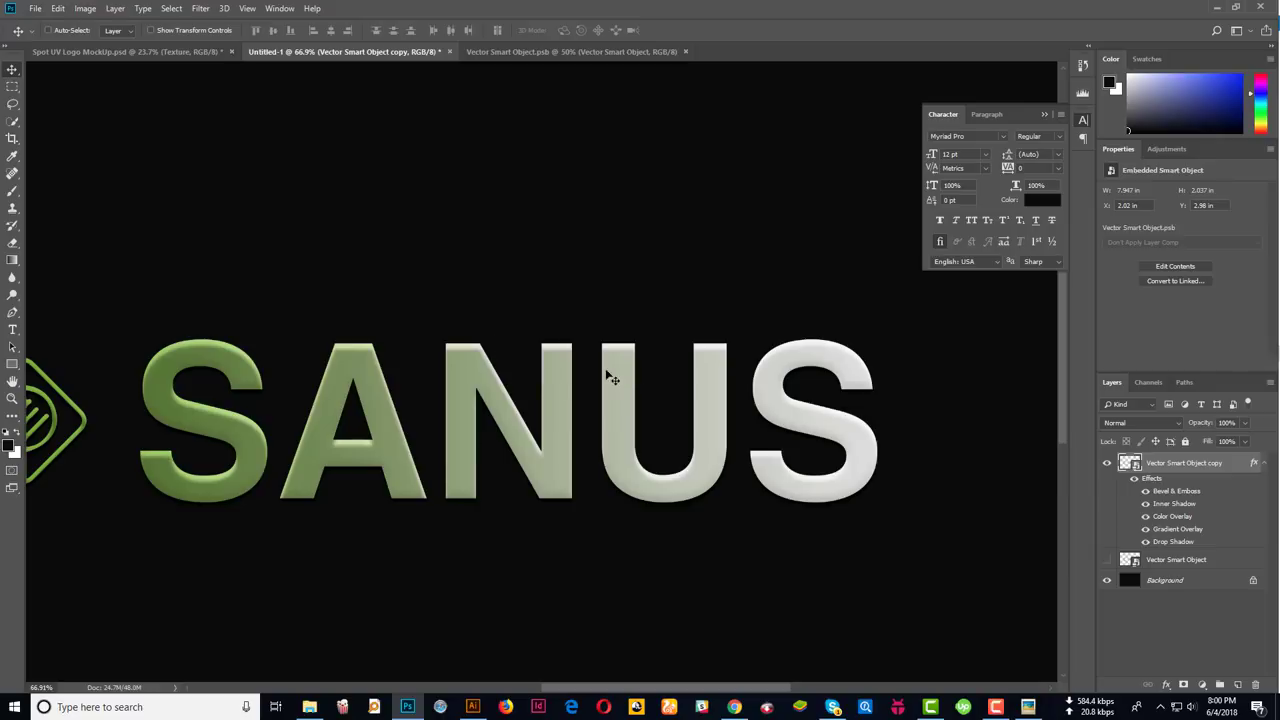
Hide the styled logo copy and show the original green Vector Smart Object layer
click(1106, 463)
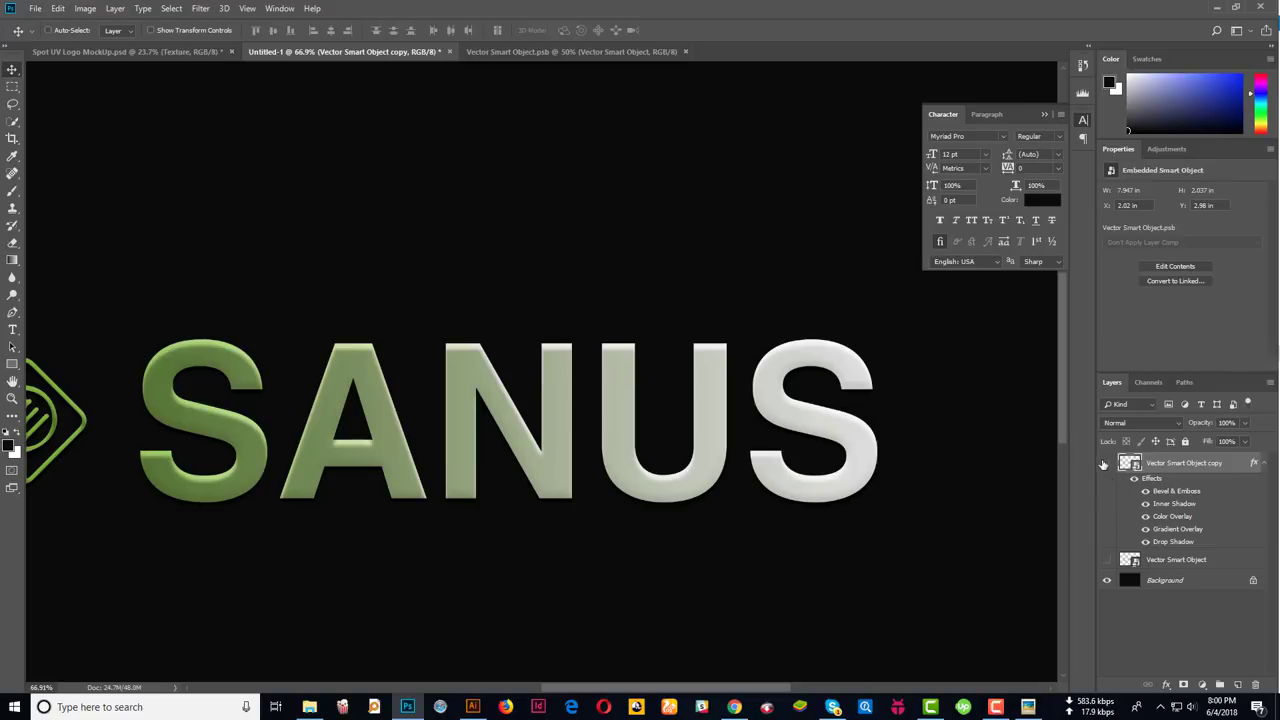
click(1205, 562)
click(1106, 560)
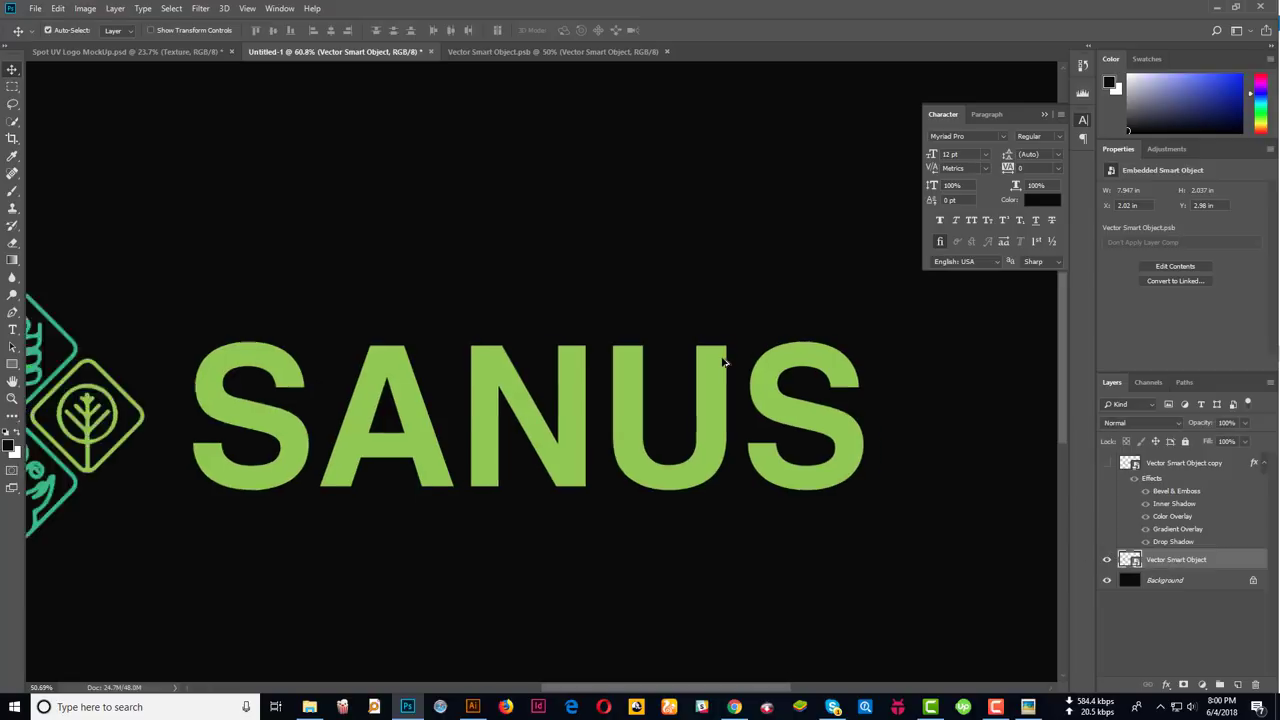
scroll(464, 323, down, 2)
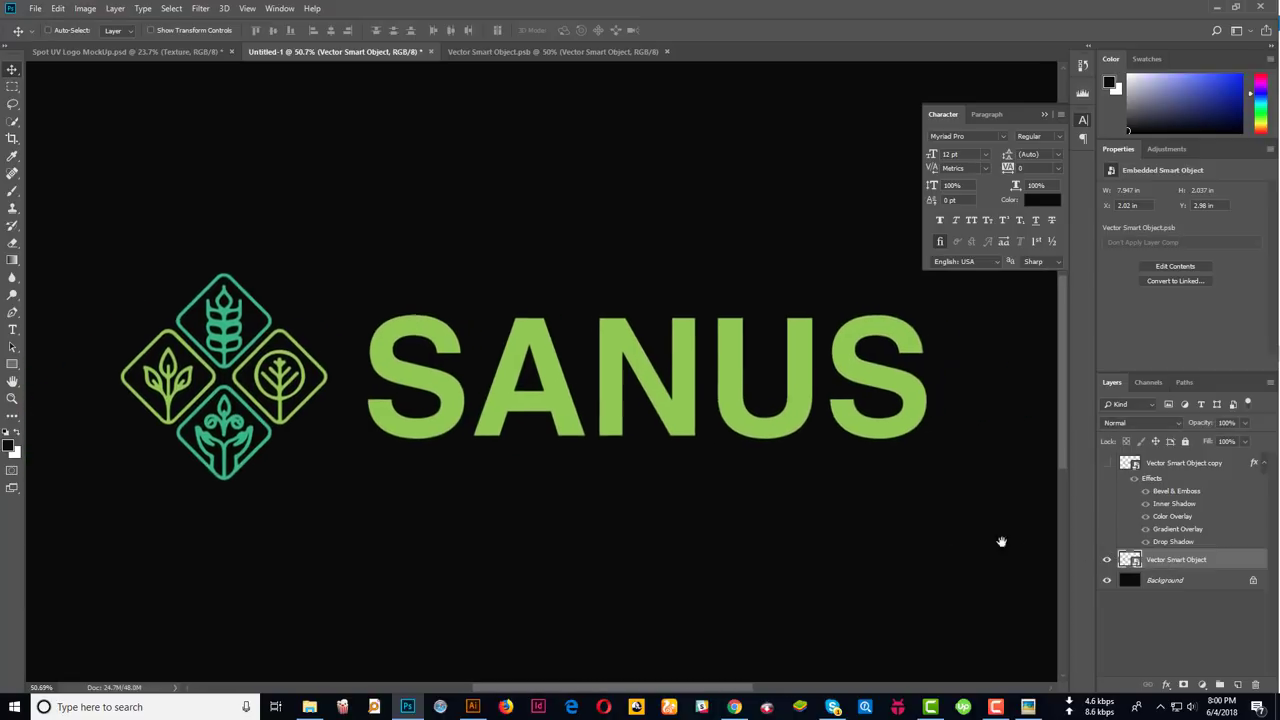
scroll(515, 377, down, 3)
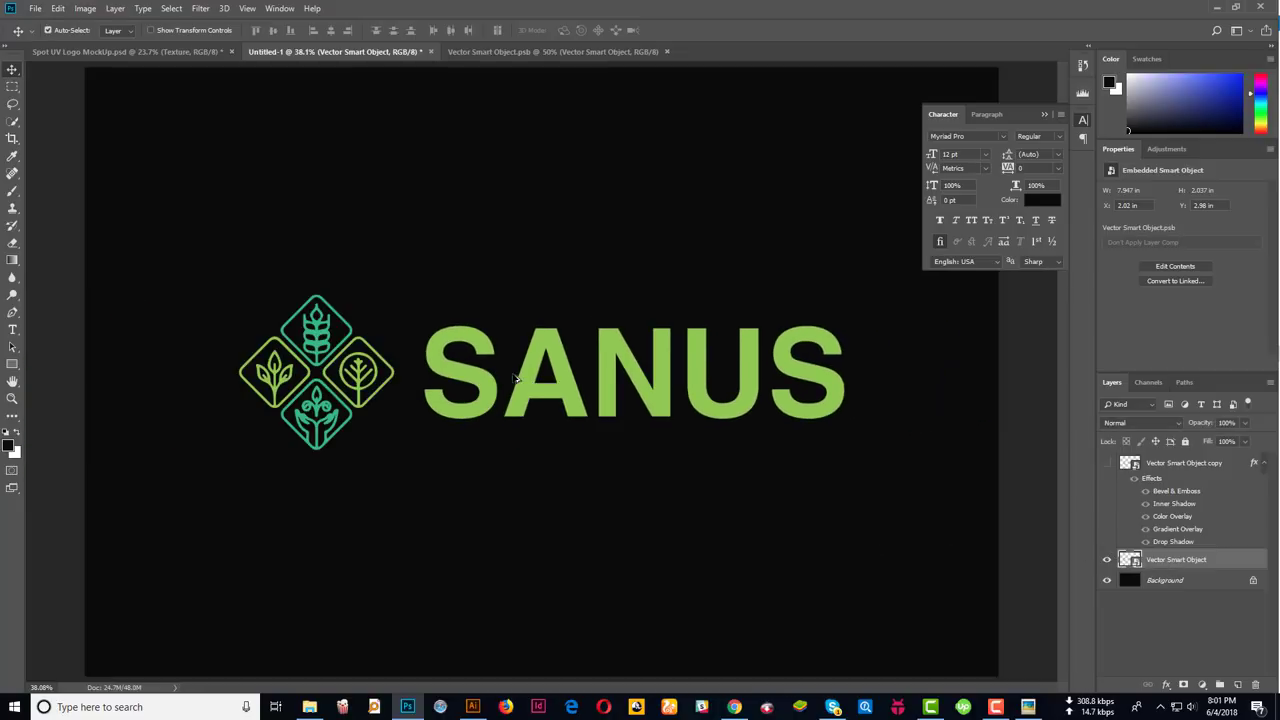
Open Logo 1's embedded Group 2.psb artwork, toggle Logo_negative, and return to the Spot UV mockup
click(115, 52)
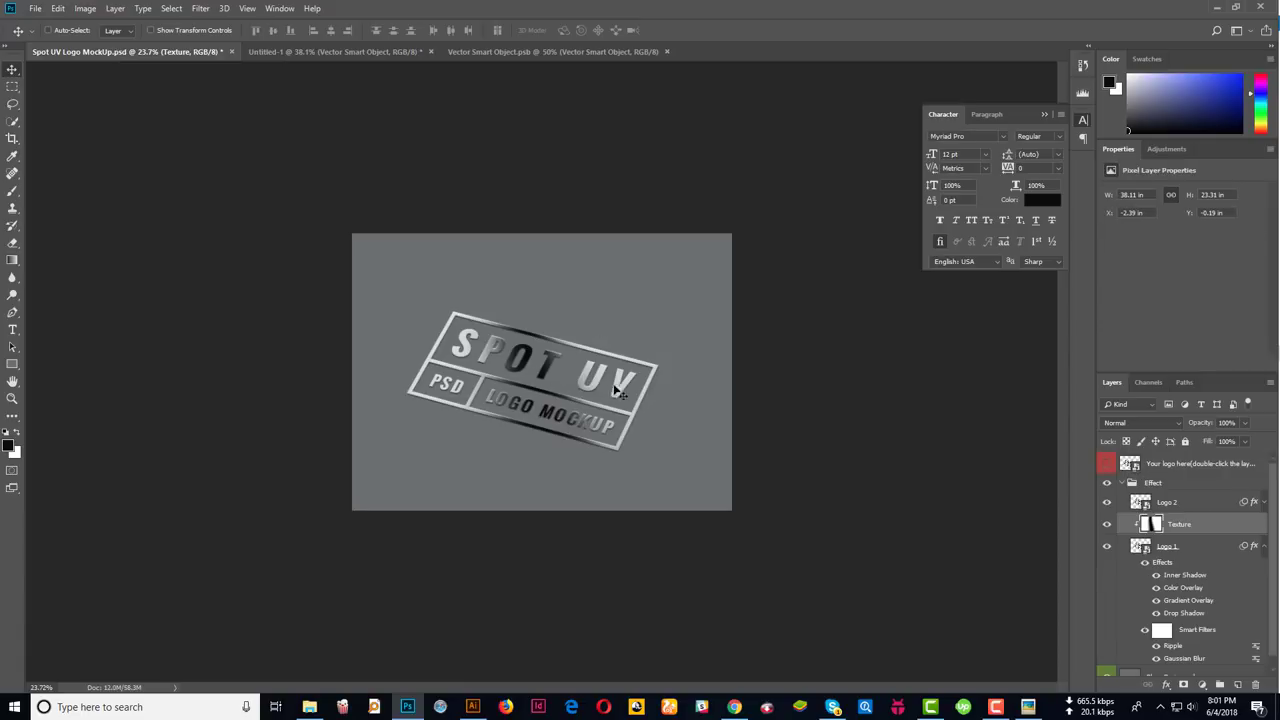
double_click(1140, 547)
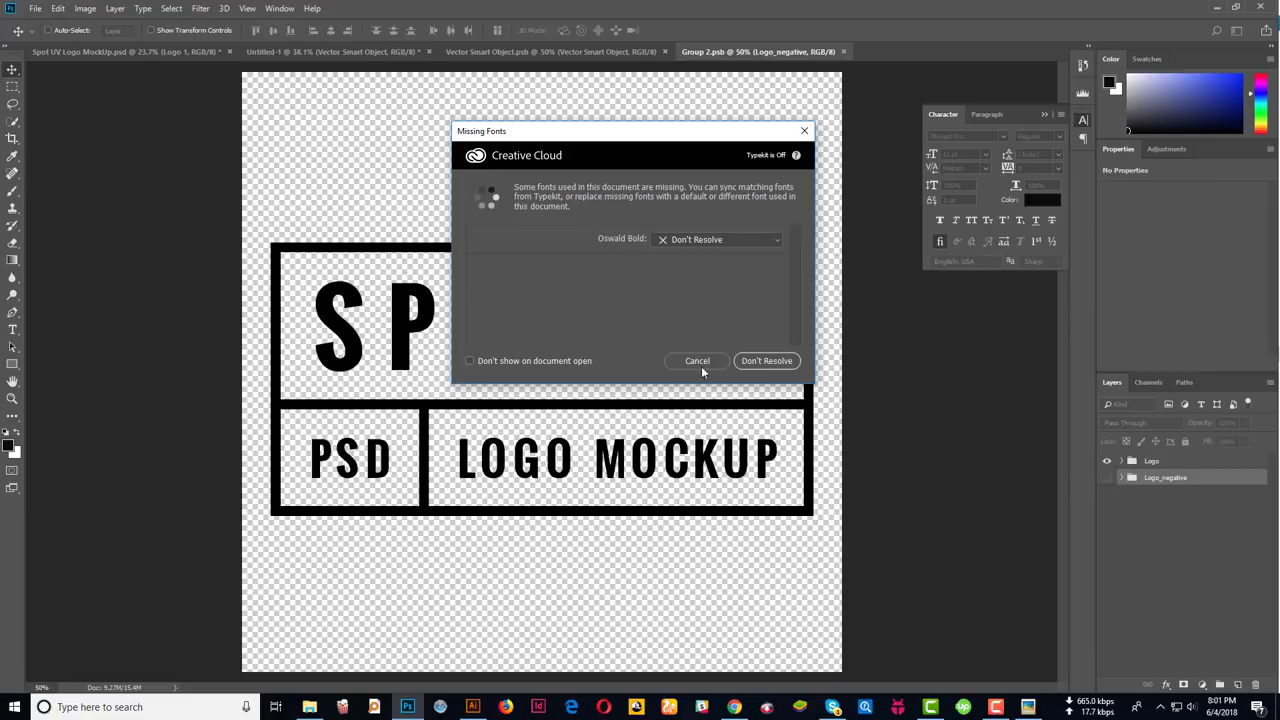
click(701, 362)
click(1107, 477)
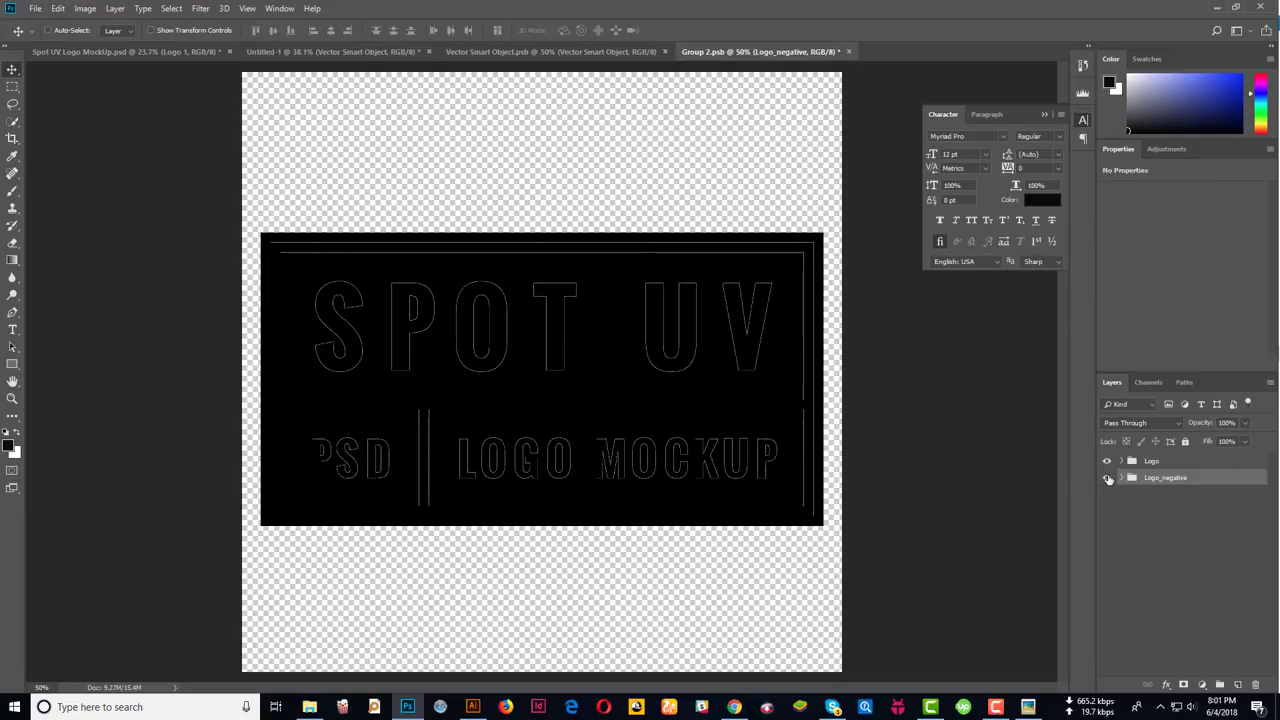
click(1108, 478)
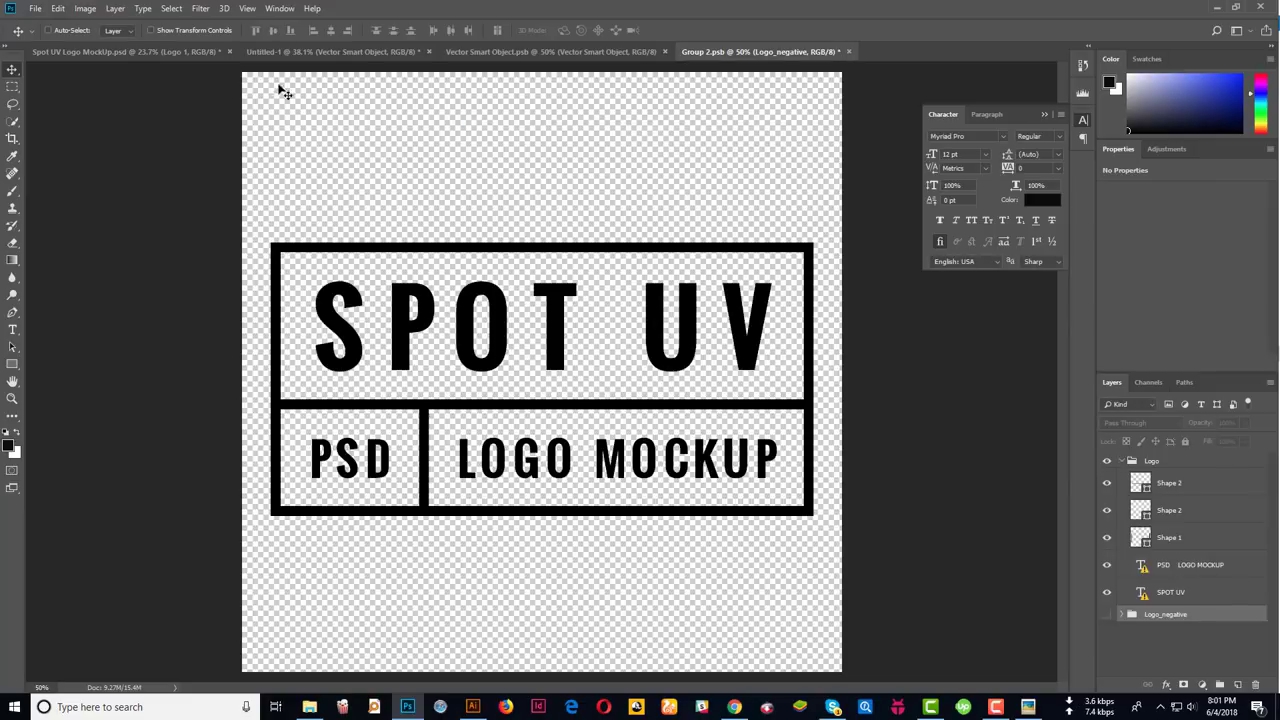
click(174, 52)
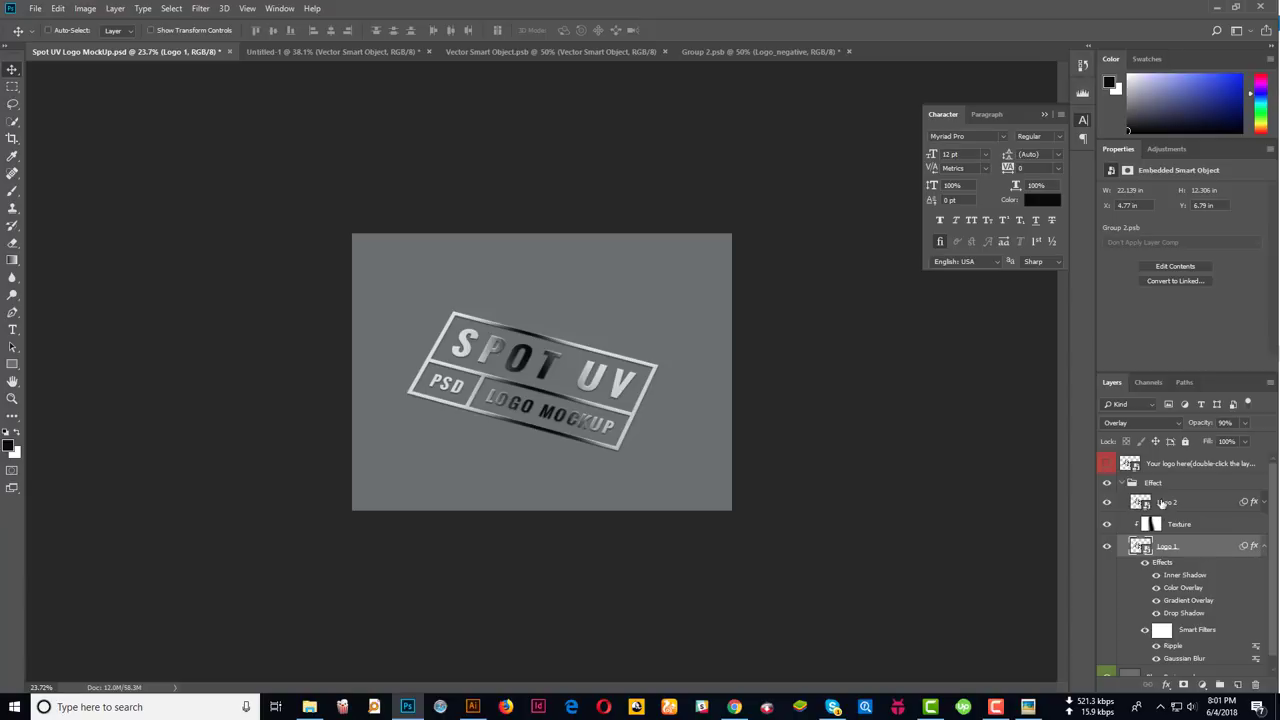
Copy Logo 1's layer style from the mockup and paste it onto the SANUS Vector Smart Object
click(1106, 547)
click(1106, 547)
right_click(1207, 548)
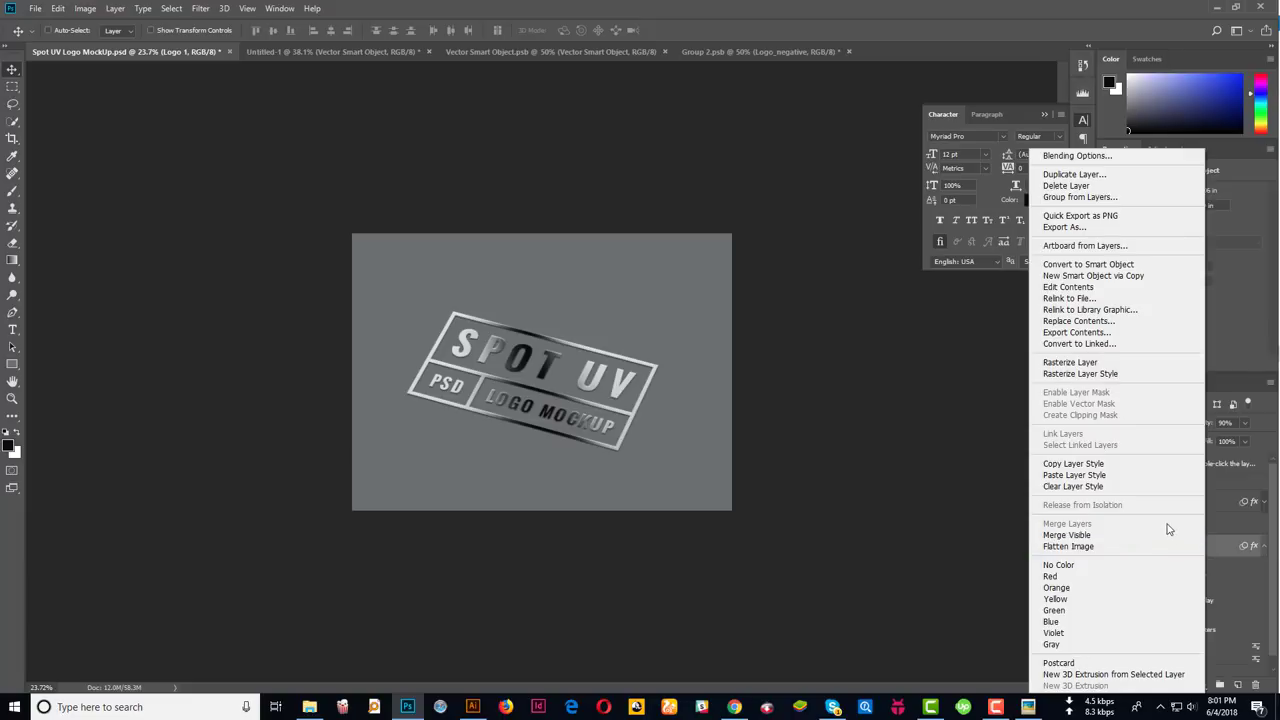
click(1087, 465)
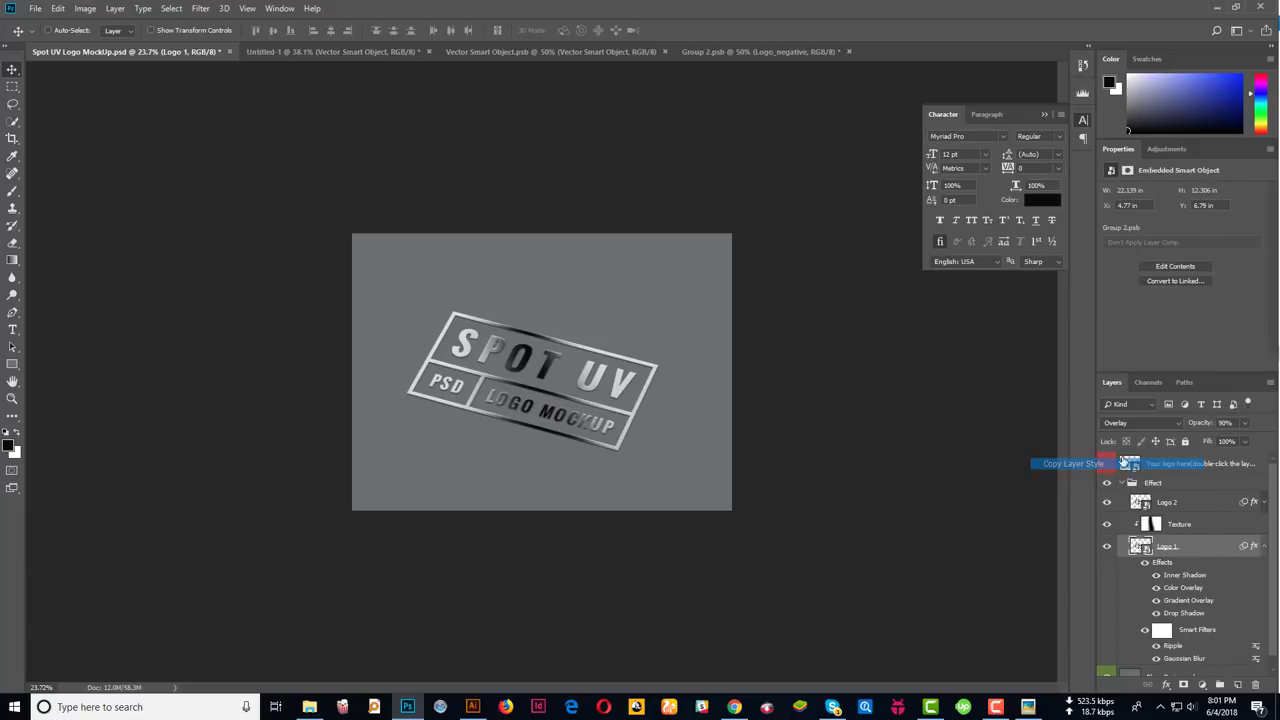
click(334, 54)
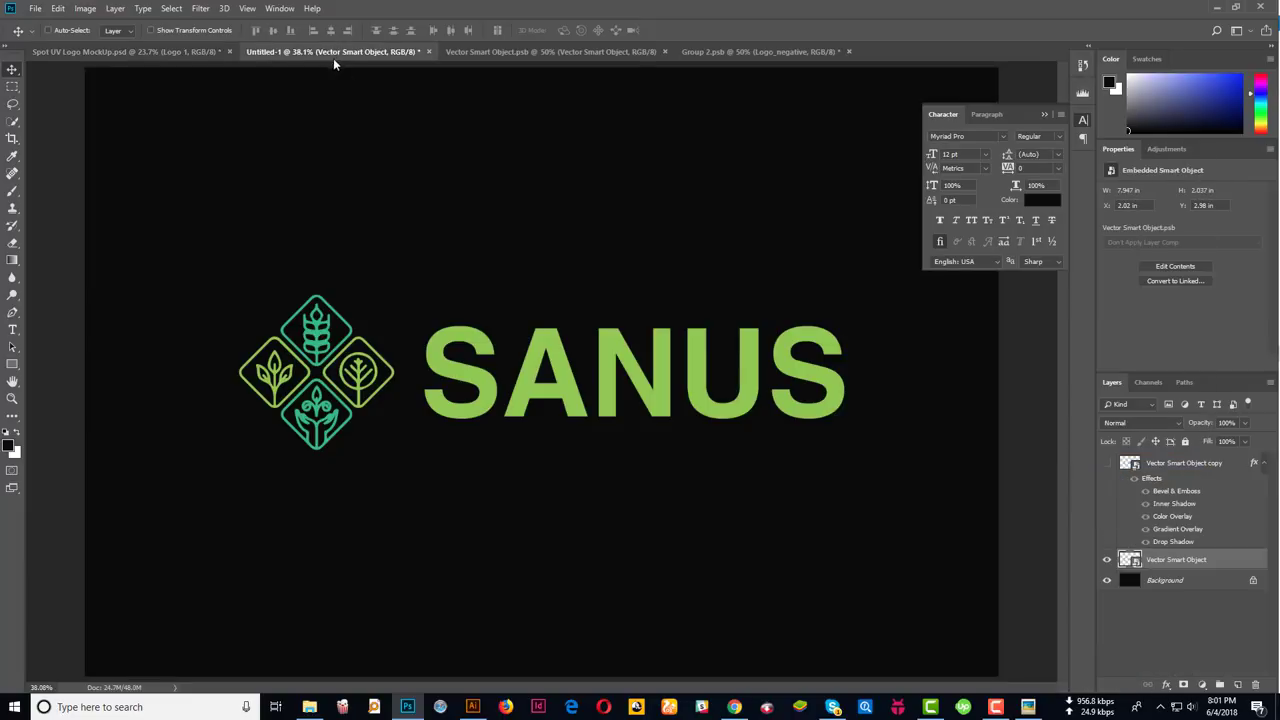
right_click(1224, 562)
click(1148, 339)
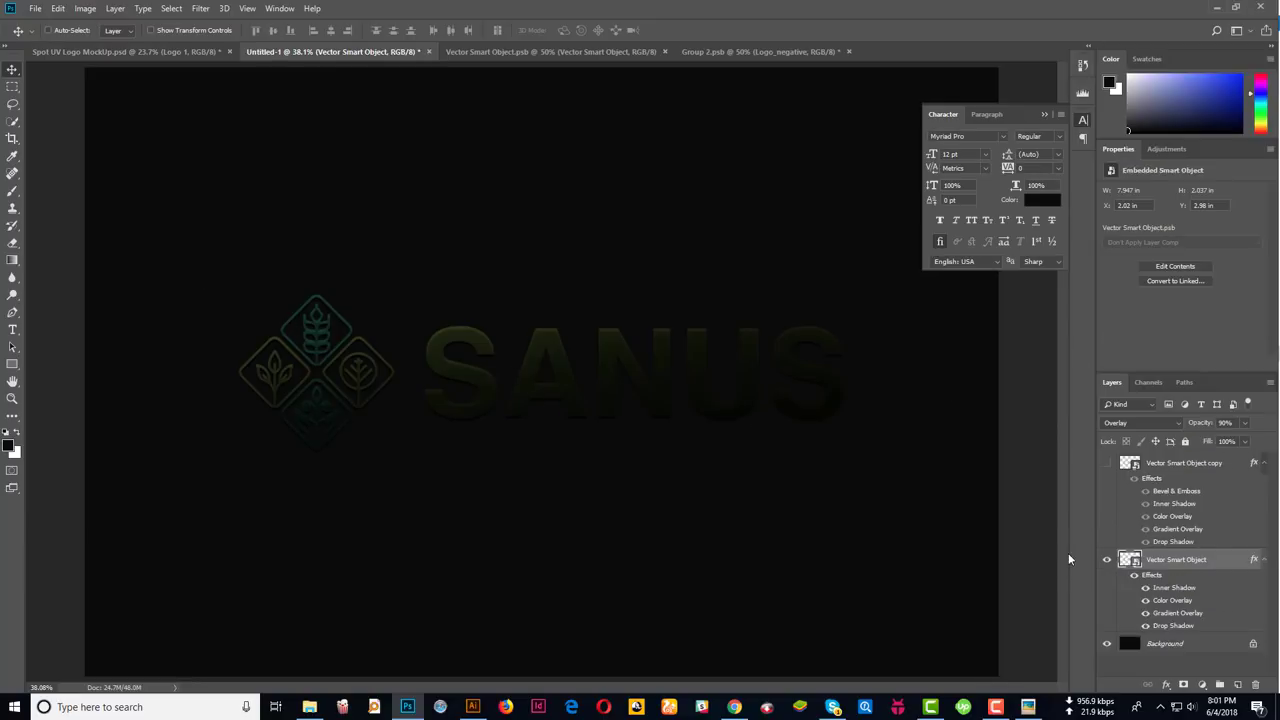
Set the SANUS Gradient Overlay blend mode to Normal and apply the style
double_click(1222, 560)
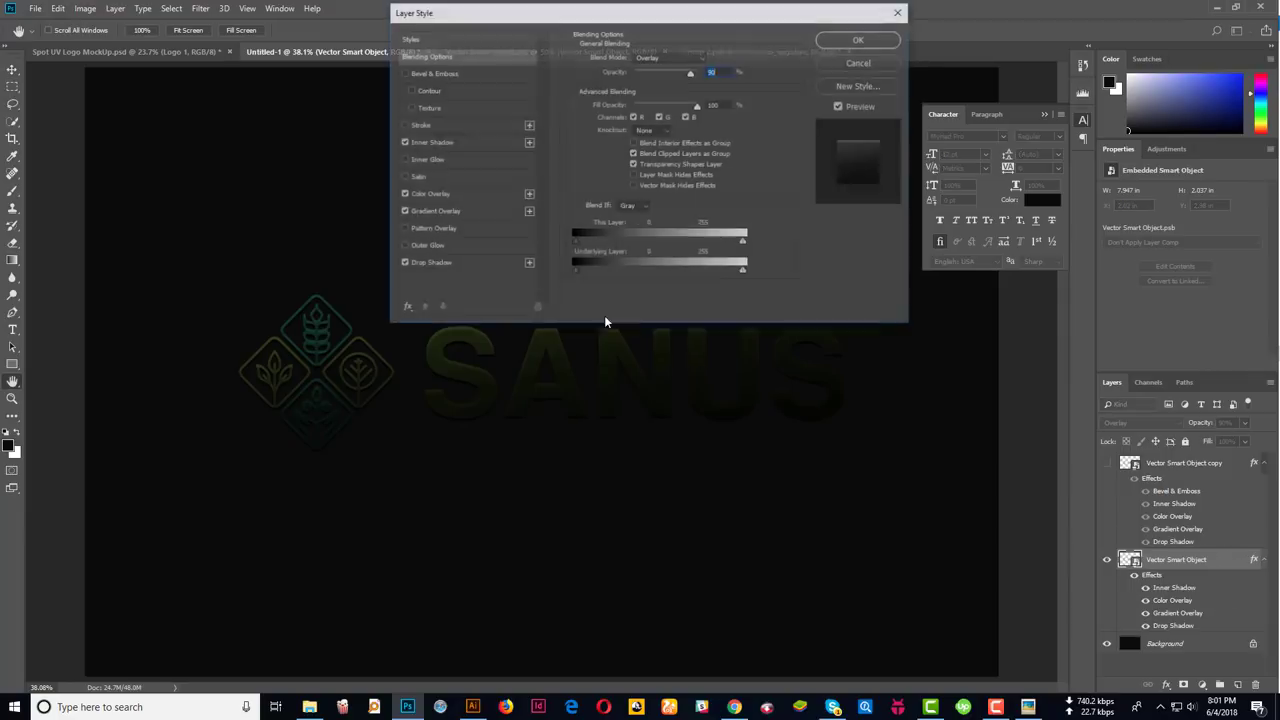
click(441, 210)
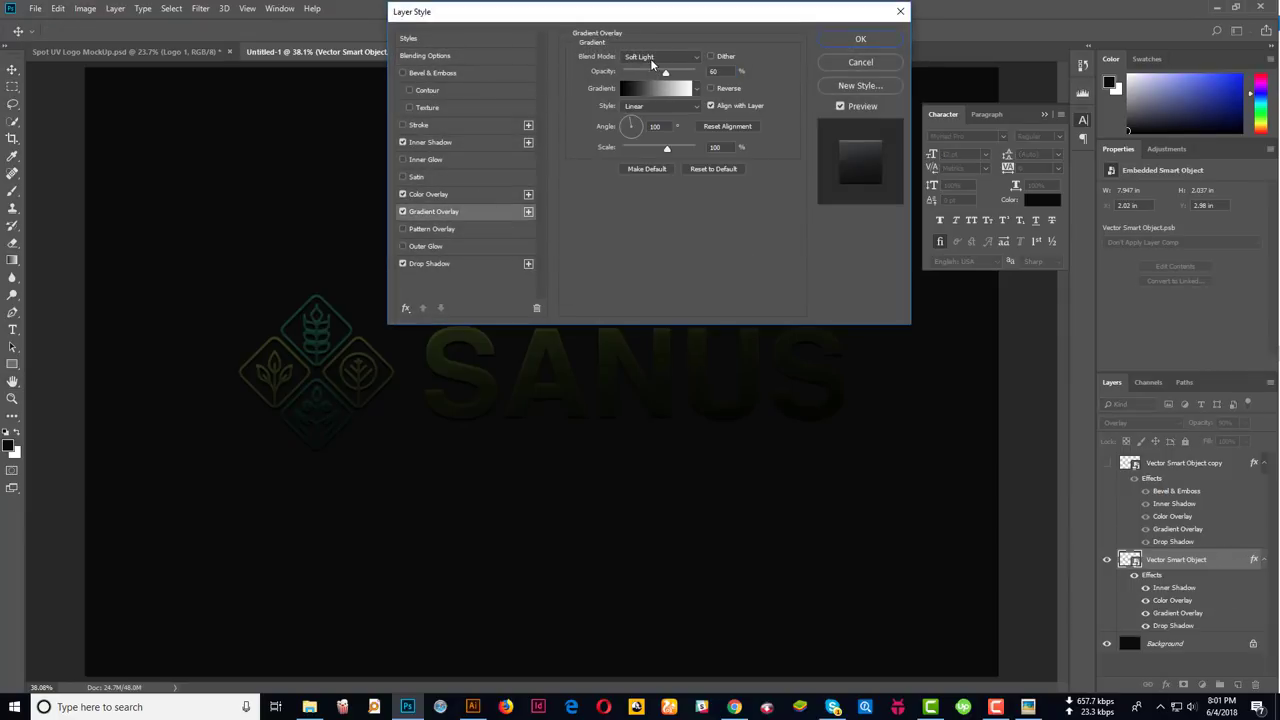
click(651, 62)
click(645, 57)
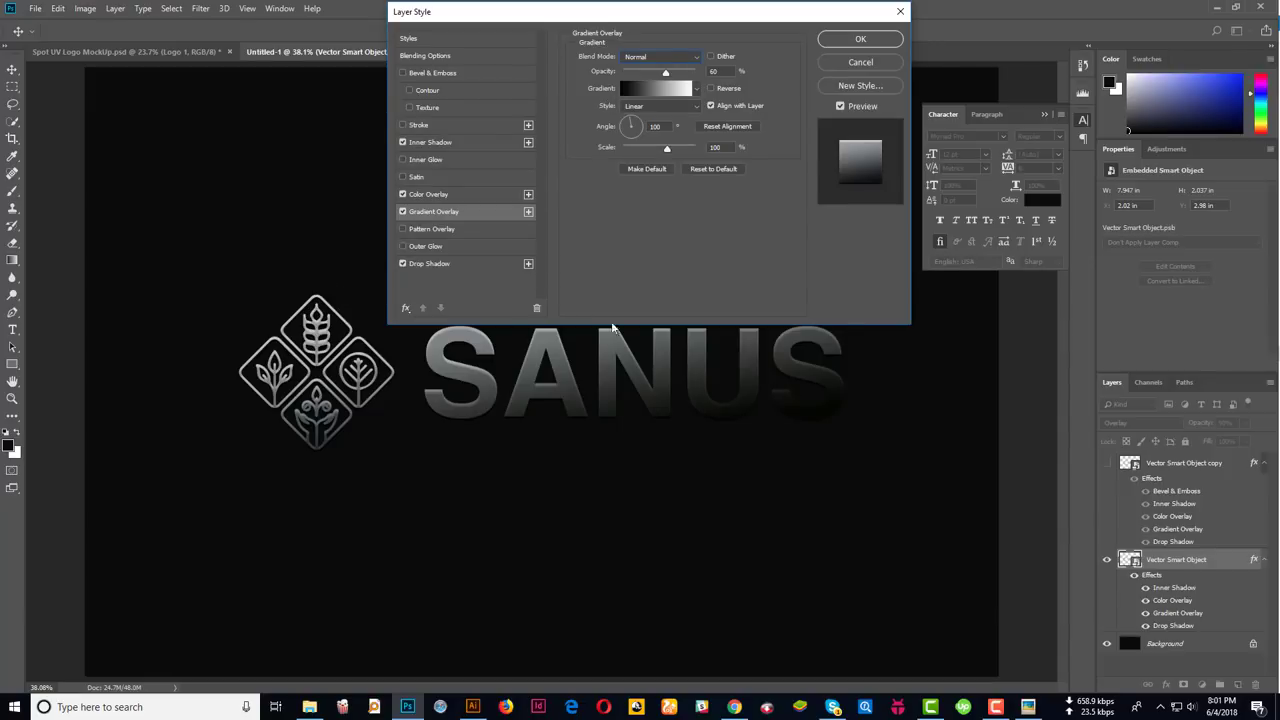
click(660, 58)
click(658, 237)
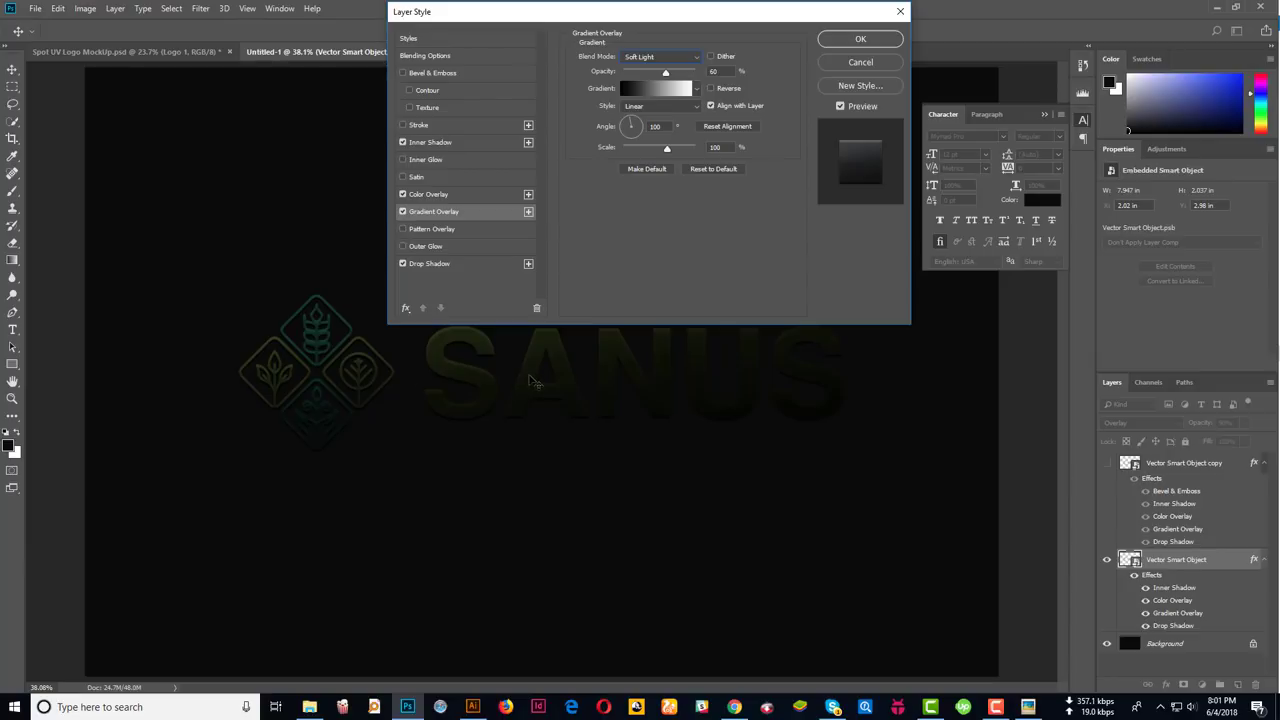
click(686, 57)
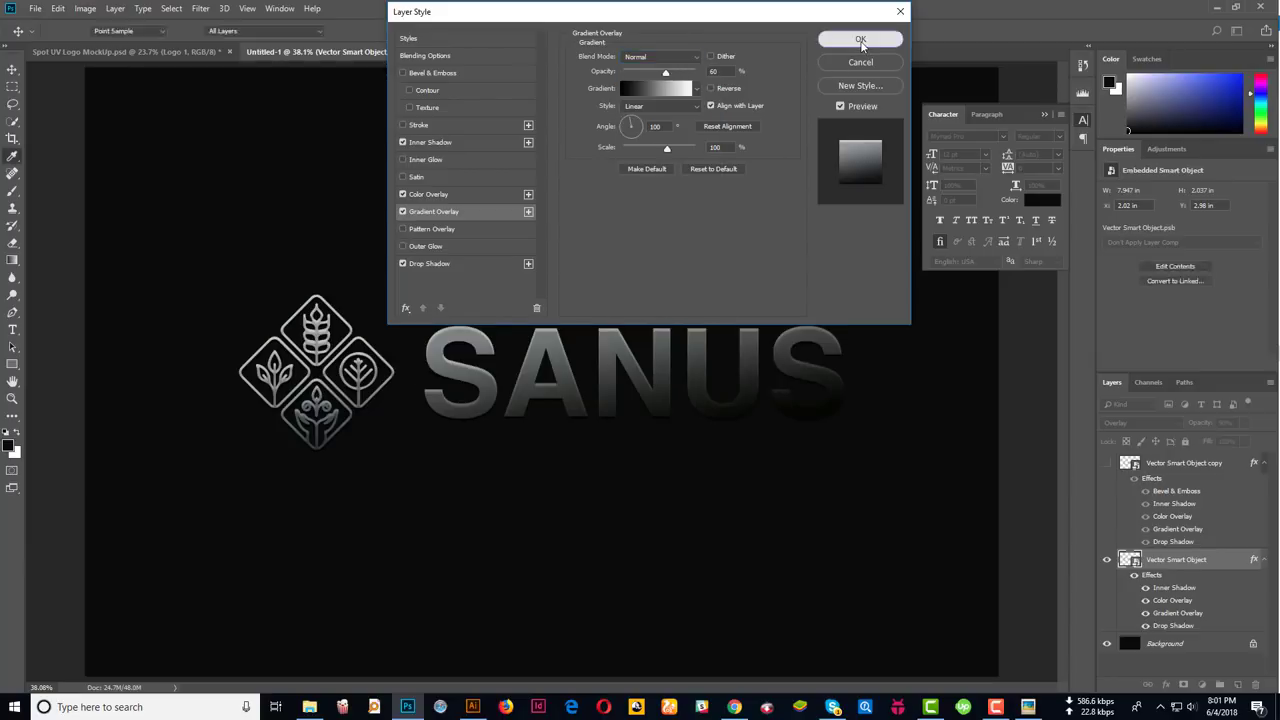
click(861, 41)
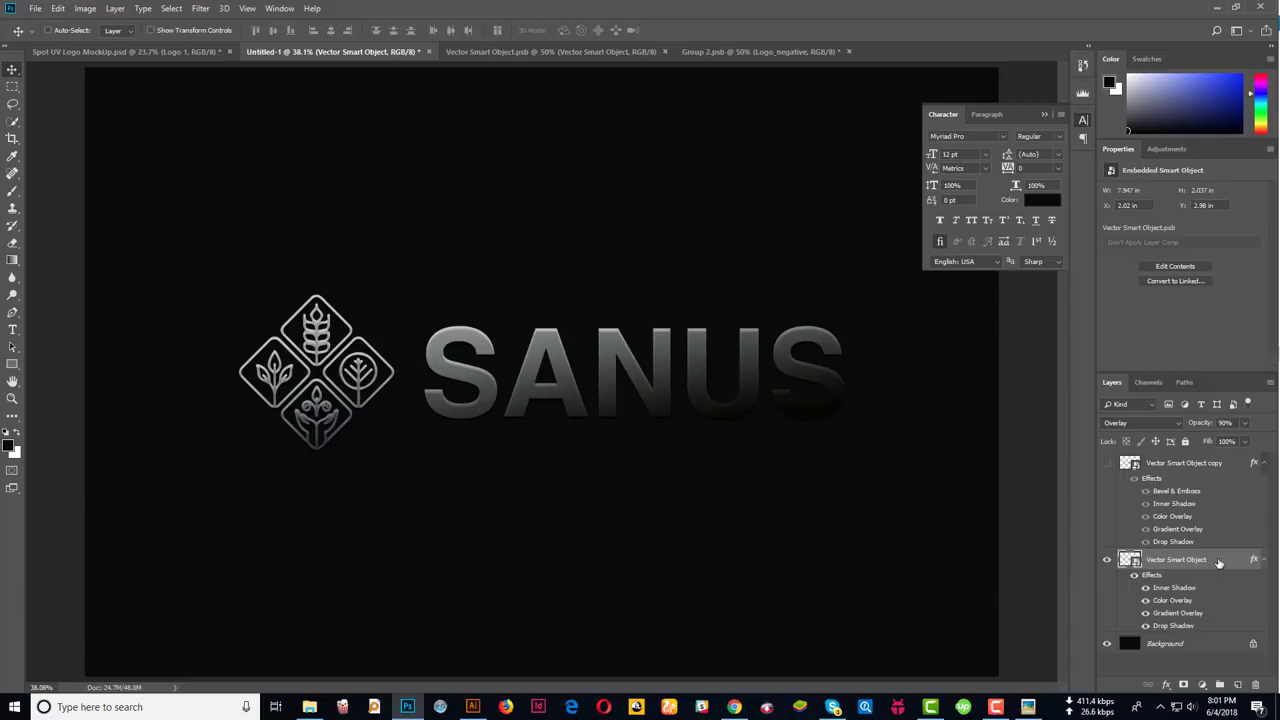
Set the gradient overlay angle to 0°, apply it, and switch to Chrome
double_click(1218, 560)
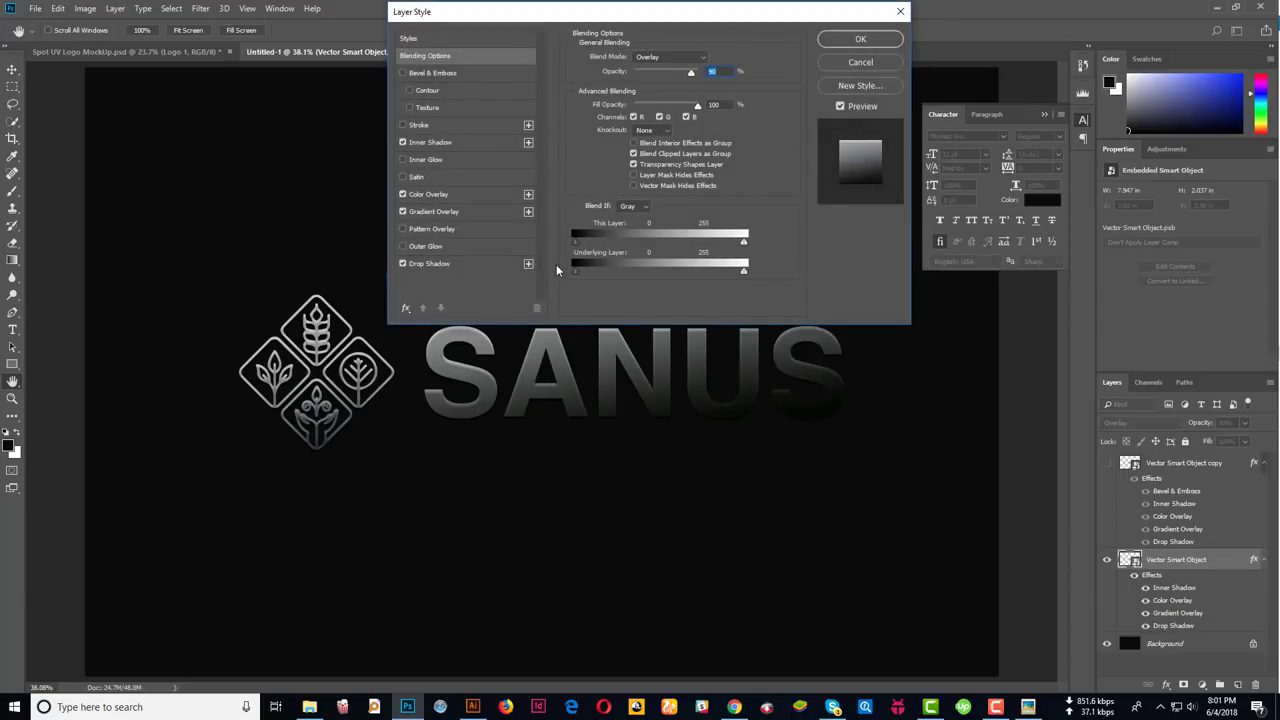
click(453, 212)
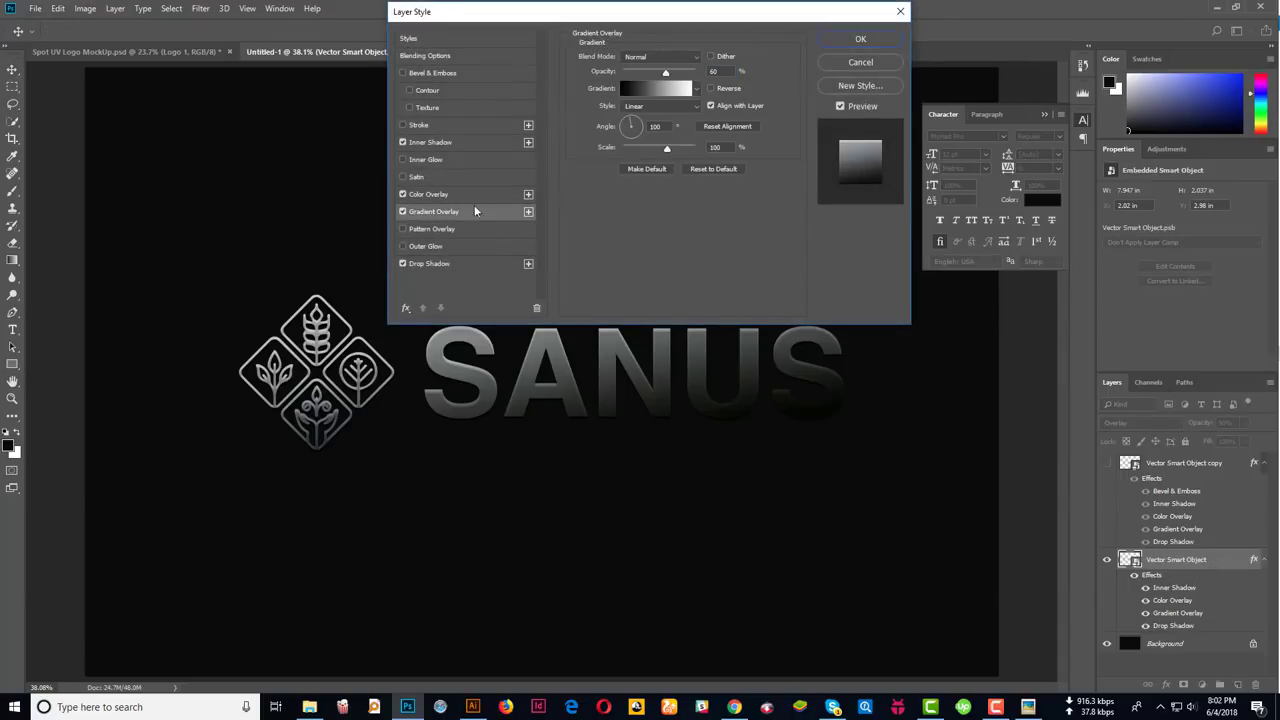
text(0)
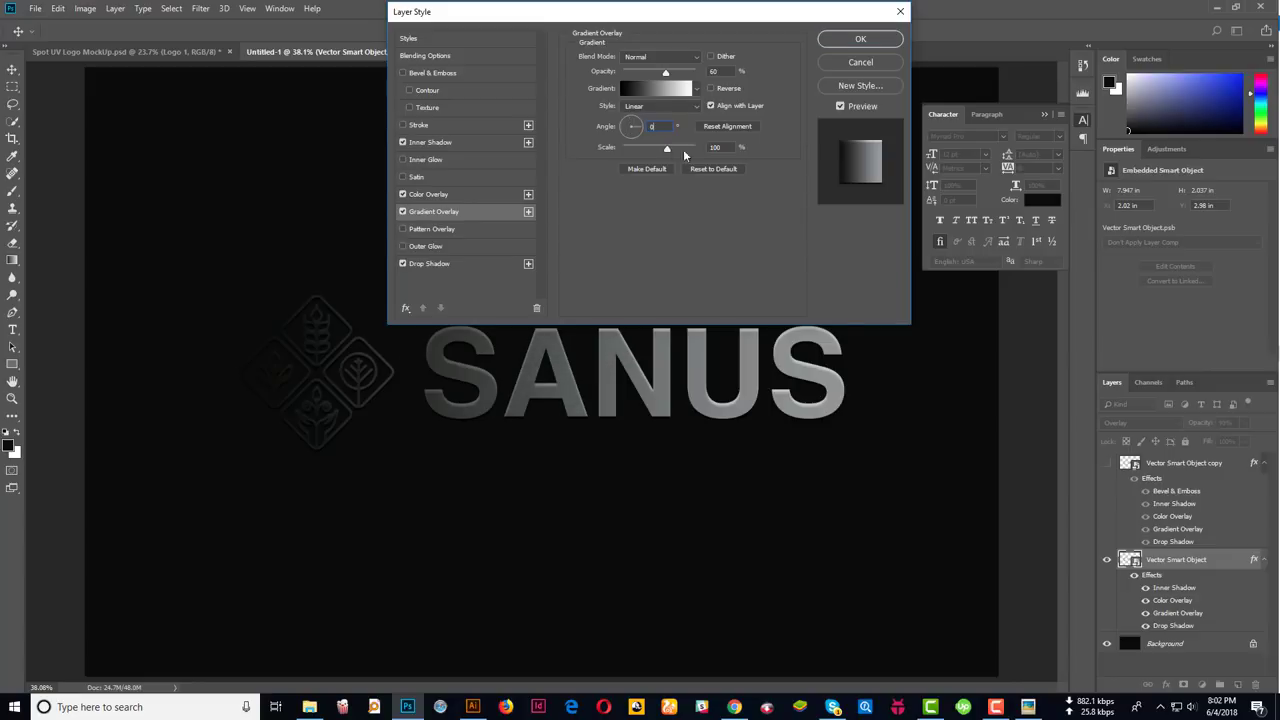
click(862, 40)
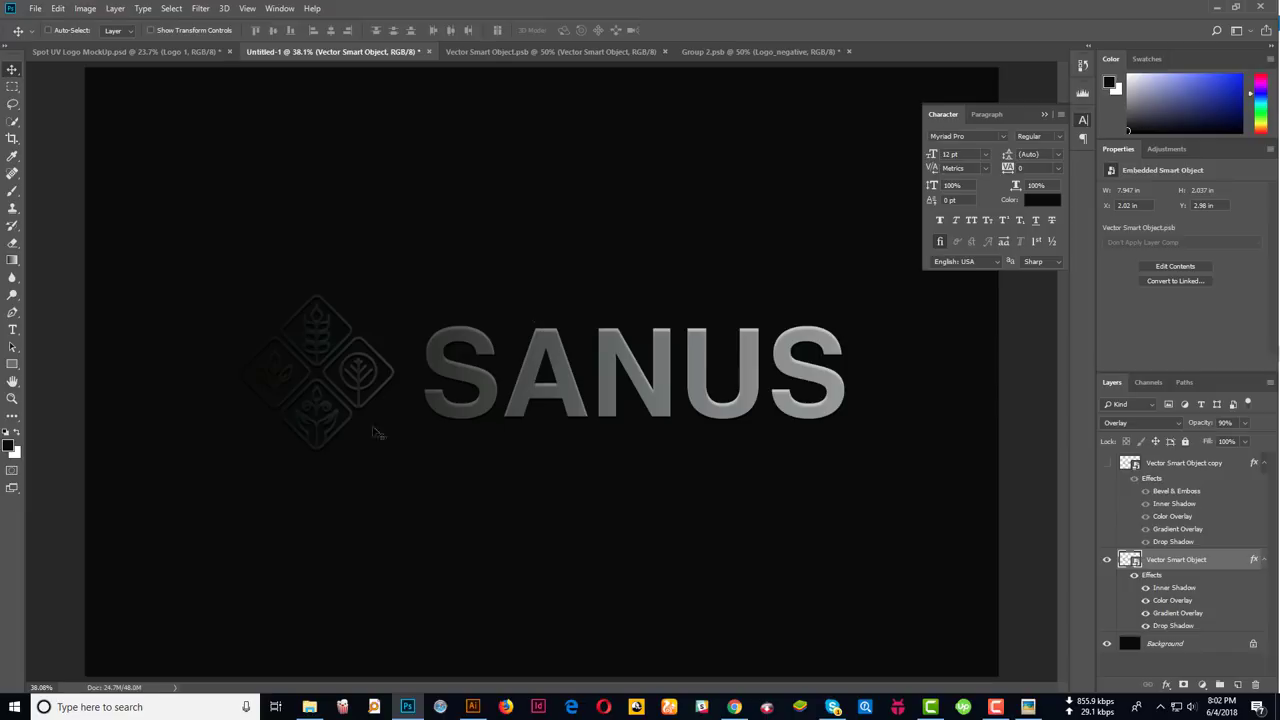
key(alt+Tab)
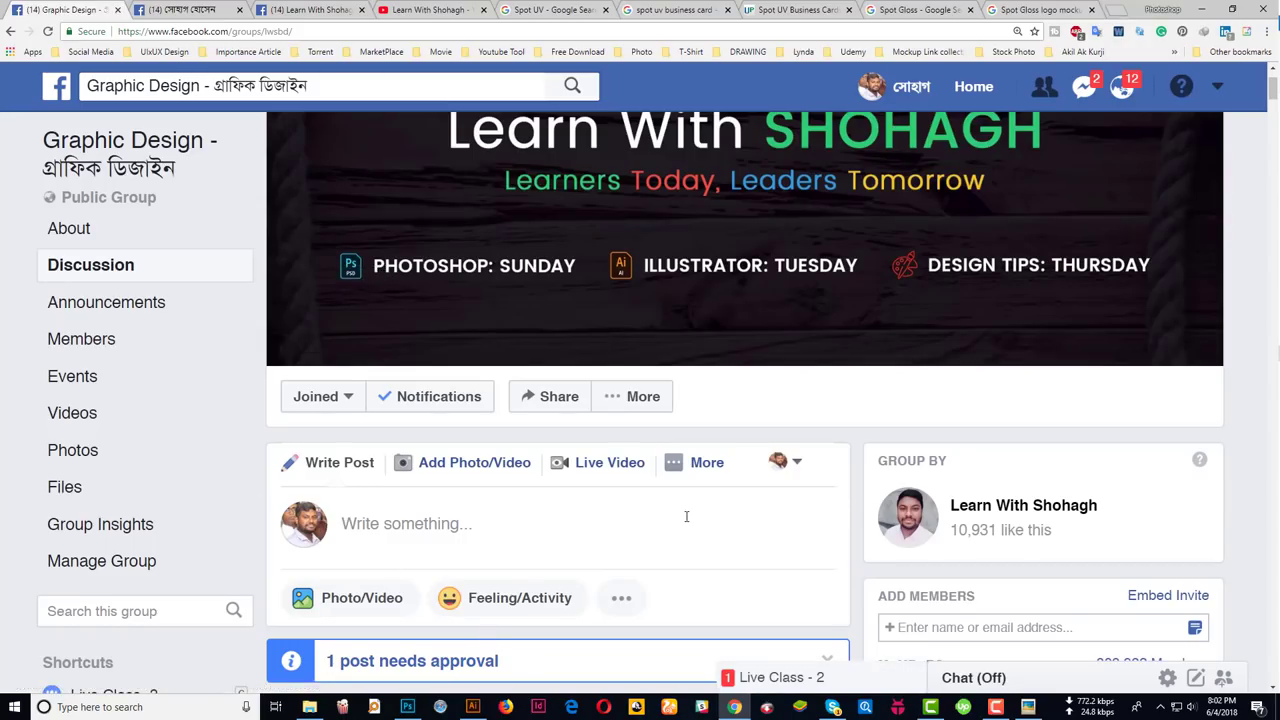
Browse the Facebook group, profile and page tabs, ending on the YouTube Videos tab
scroll(686, 517, down, 1)
scroll(498, 472, up, 3)
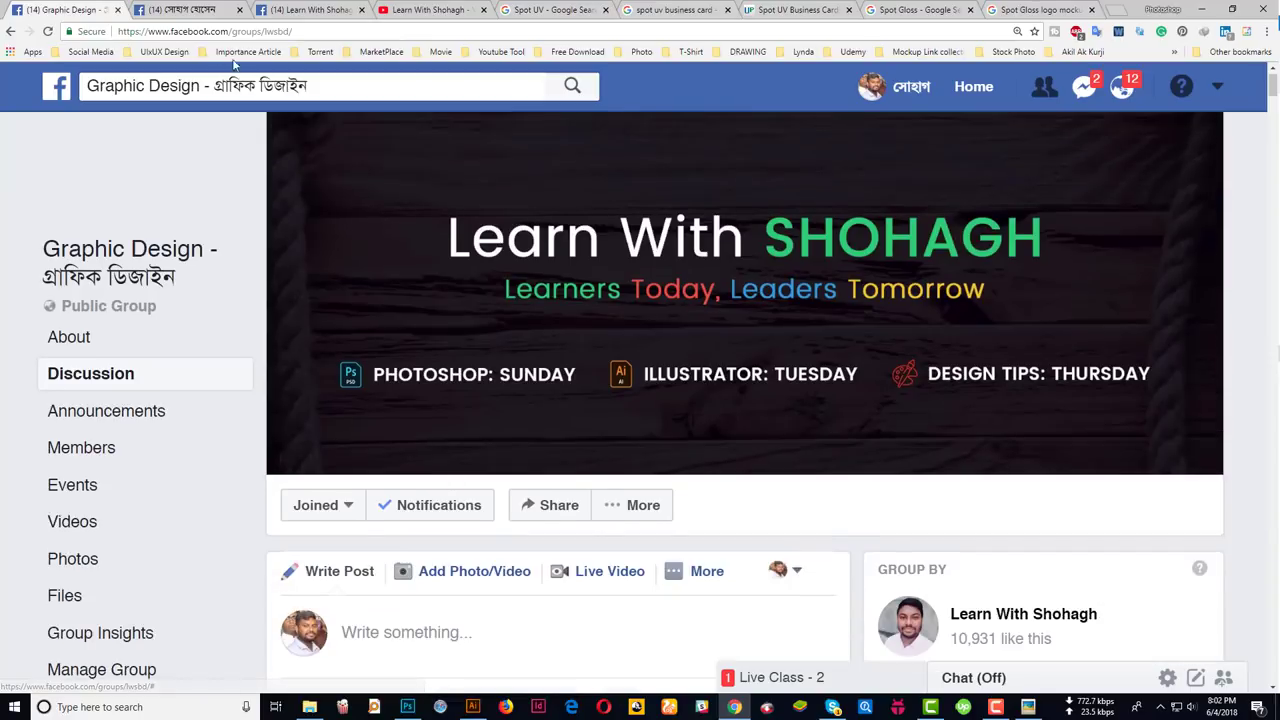
key(ctrl+Tab)
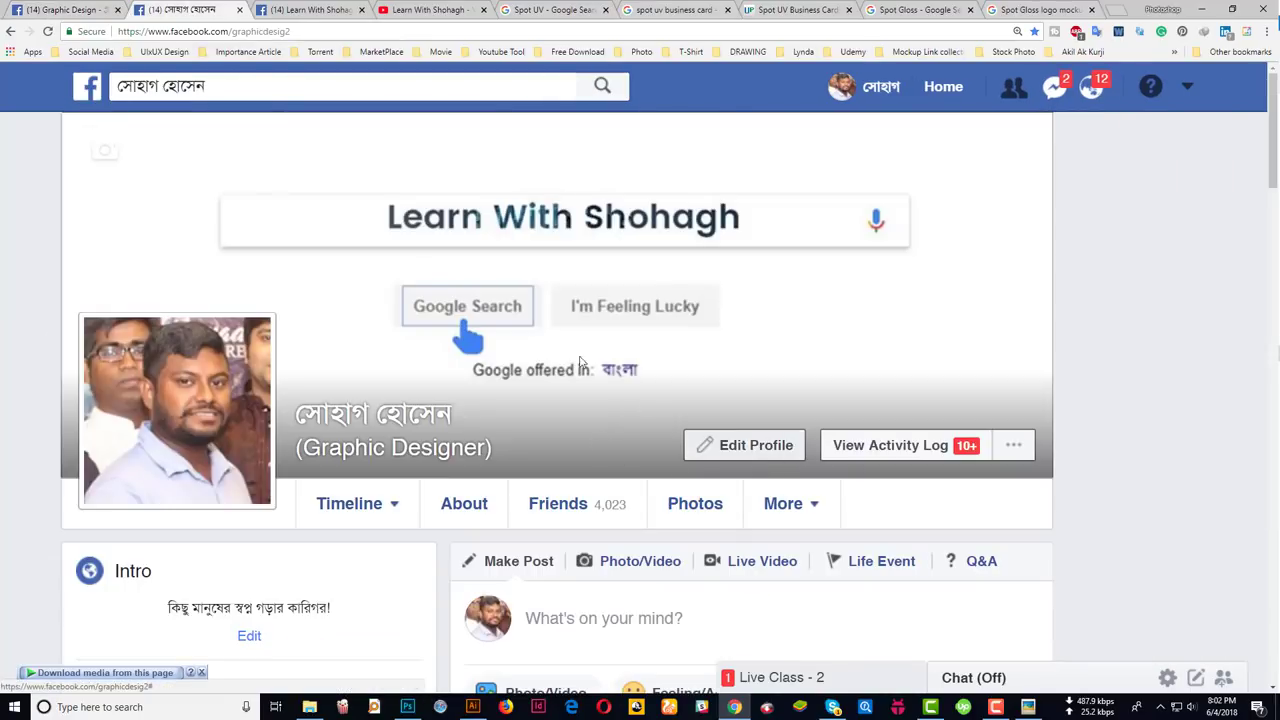
click(313, 9)
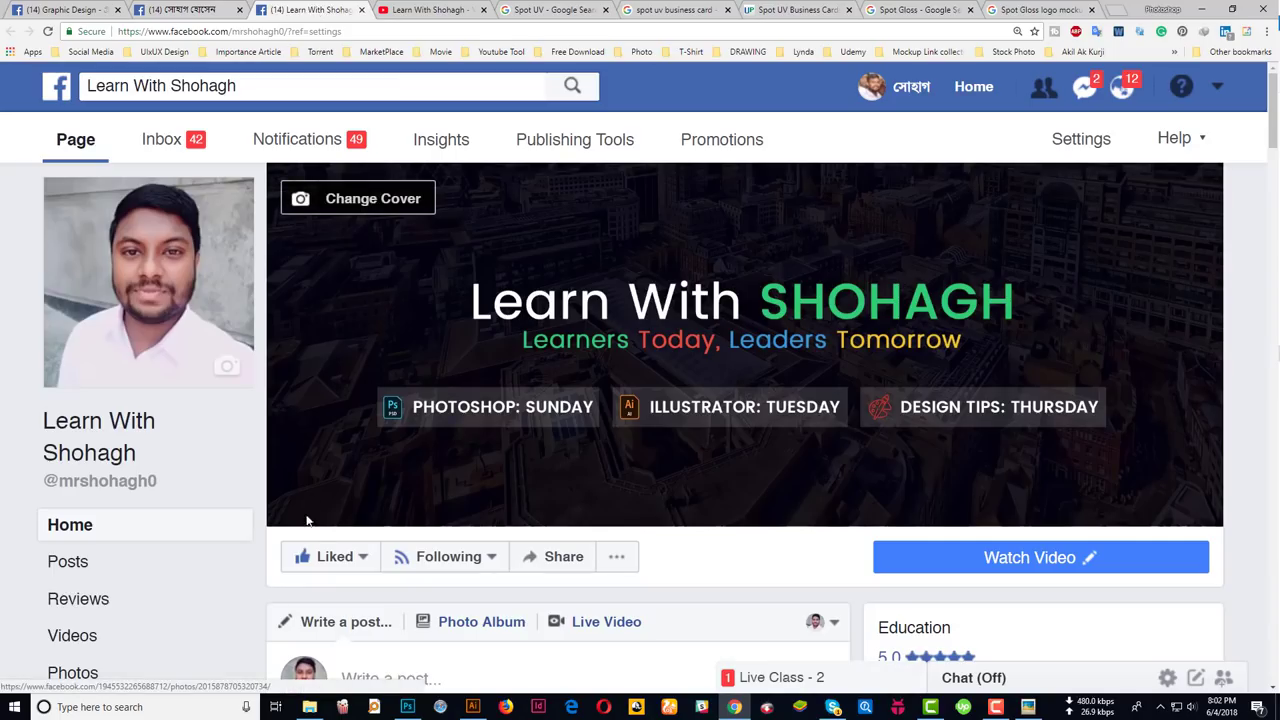
mouse_move(334, 556)
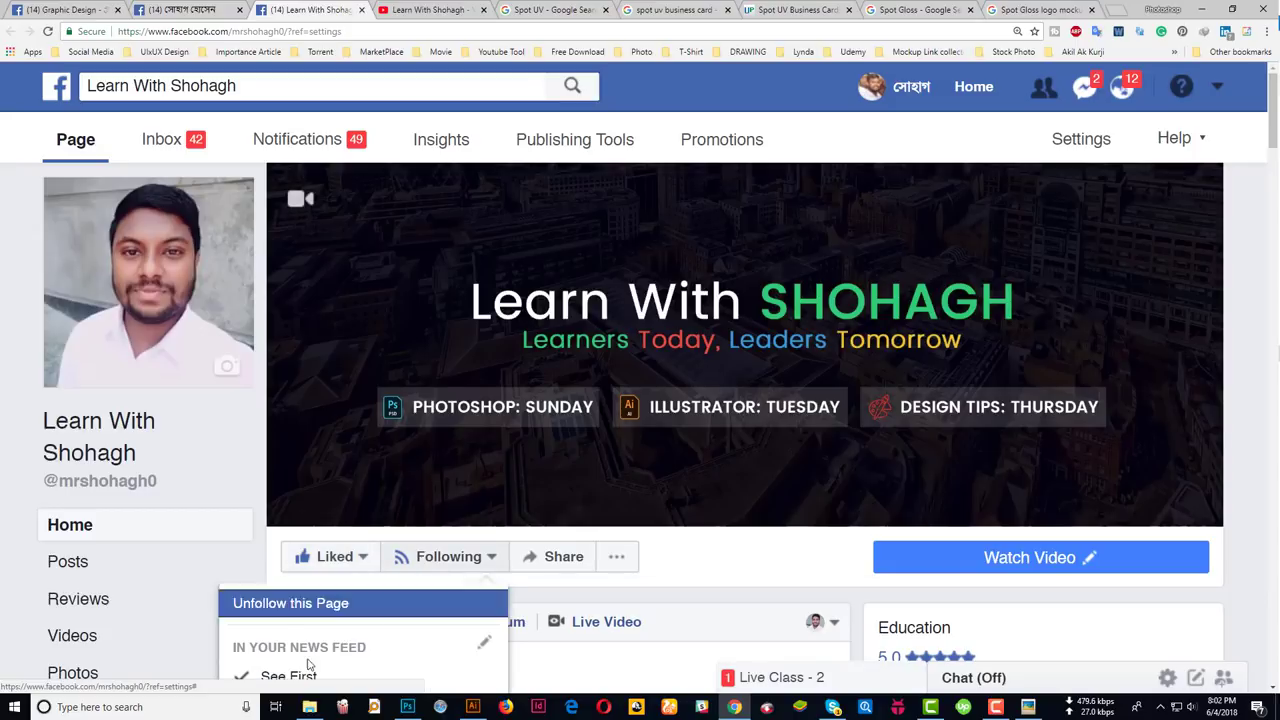
scroll(281, 677, down, 1)
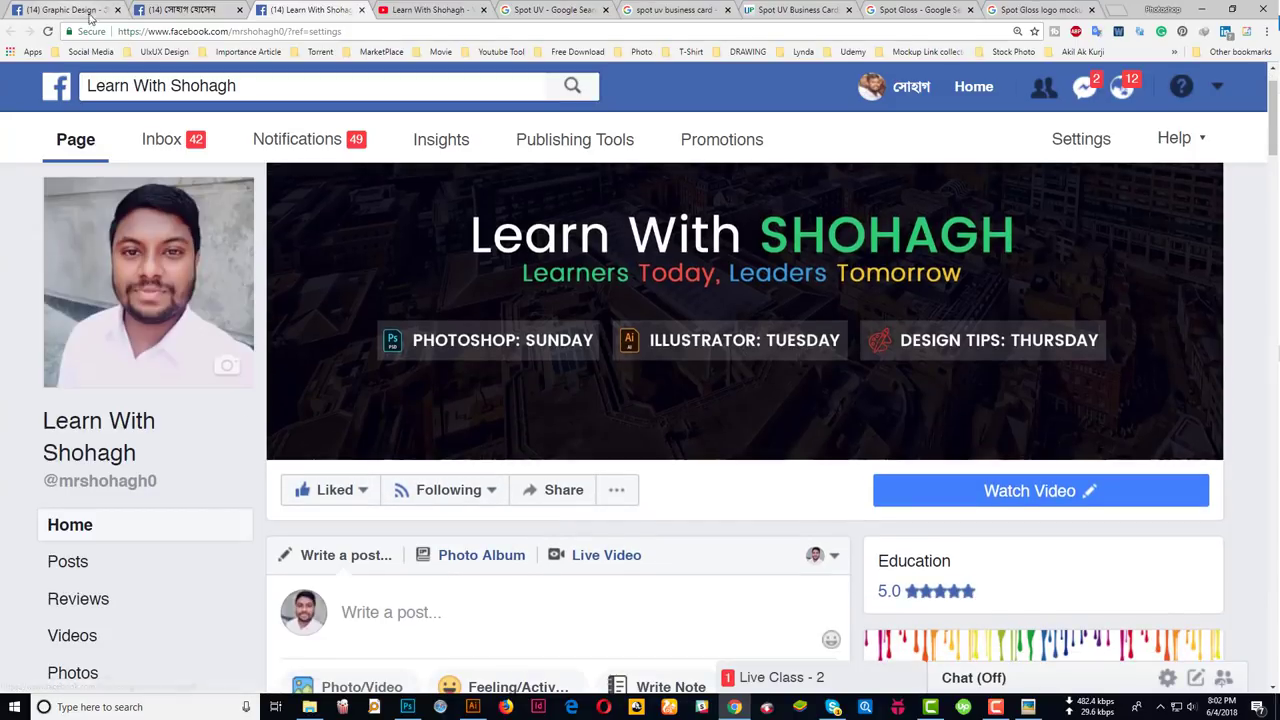
click(427, 11)
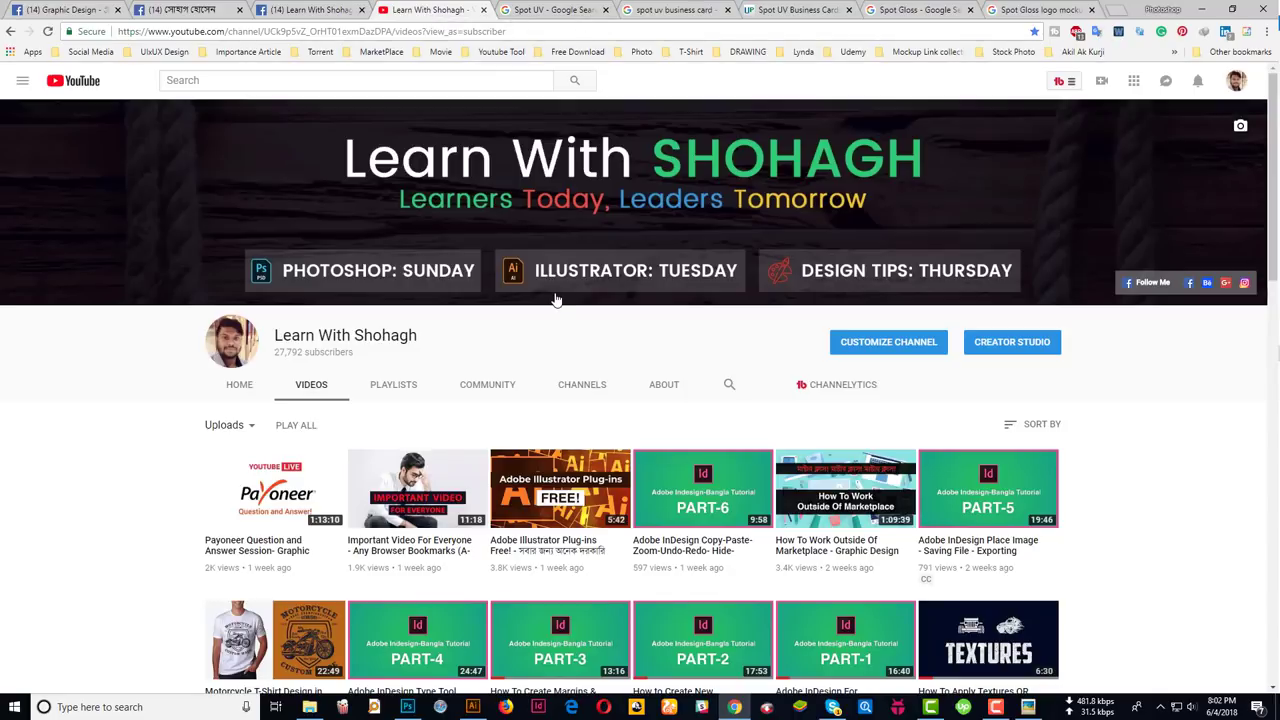